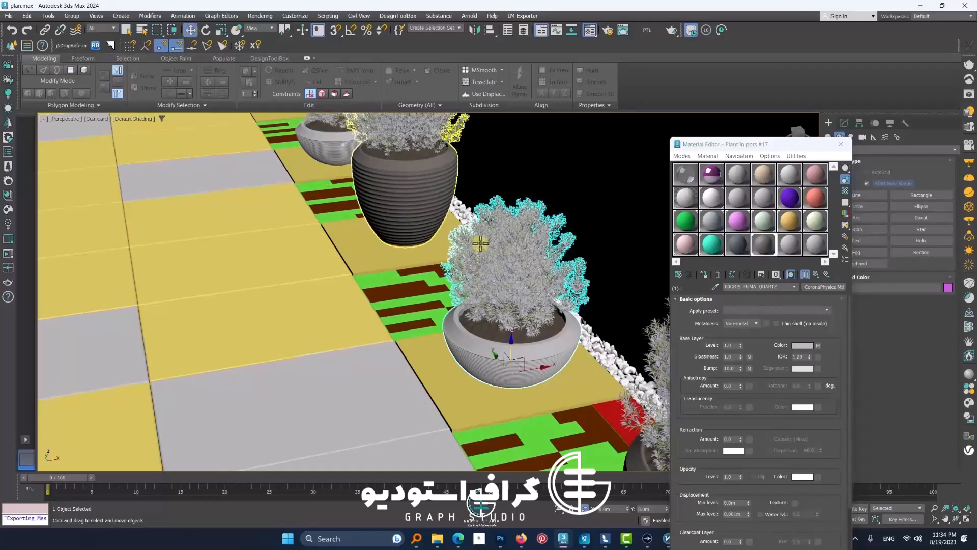
Step: Isolate the ribbed plant pot, sample its material into the Material Editor, and check its first sub-material before returning to the parent
{"action": "key", "text": "w"}
{"action": "left_click", "coordinate": [397, 190]}
{"action": "key", "text": "alt+q"}
{"action": "middle_click_drag", "start_coordinate": [420, 262], "coordinate": [421, 375]}
{"action": "left_click", "coordinate": [716, 288]}
{"action": "left_click", "coordinate": [429, 301]}
{"action": "left_click", "coordinate": [790, 347]}
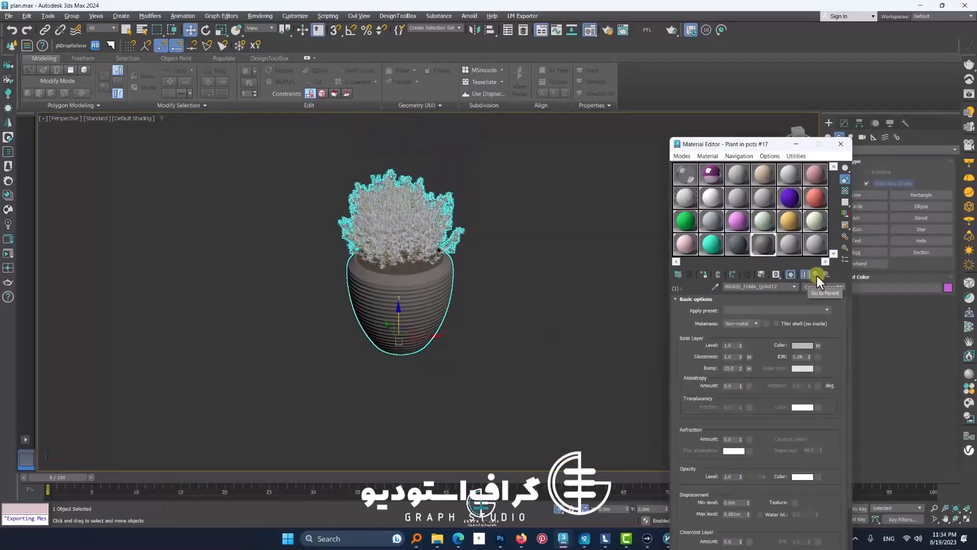
{"action": "left_click", "coordinate": [817, 276]}
Step: Export the selected plant pot with LIME Exporter to the Windows (C:) drive and close the exporter
{"action": "left_click", "coordinate": [523, 15]}
{"action": "left_click", "coordinate": [529, 27]}
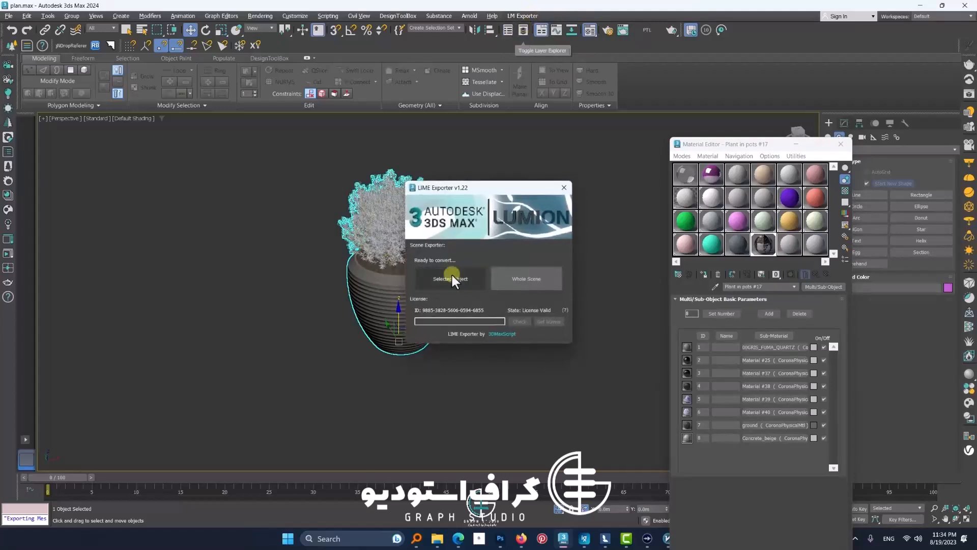
{"action": "left_click_drag", "start_coordinate": [469, 188], "coordinate": [550, 190]}
{"action": "left_click", "coordinate": [563, 279]}
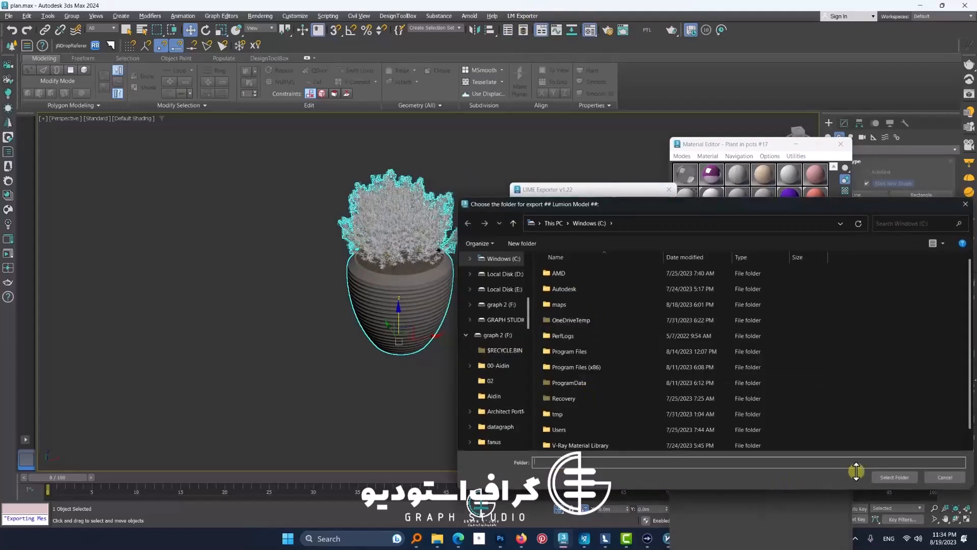
{"action": "key", "text": "Return"}
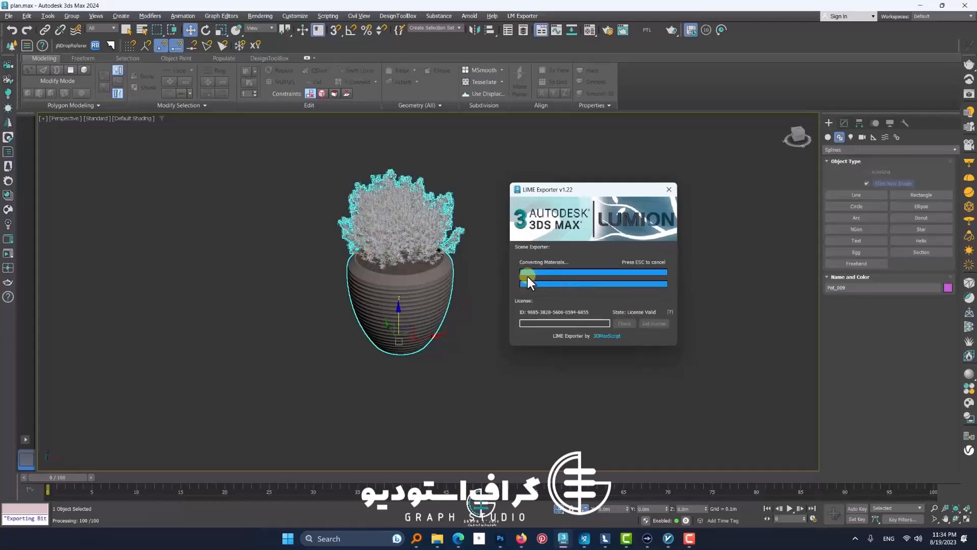
{"action": "left_click", "coordinate": [524, 279]}
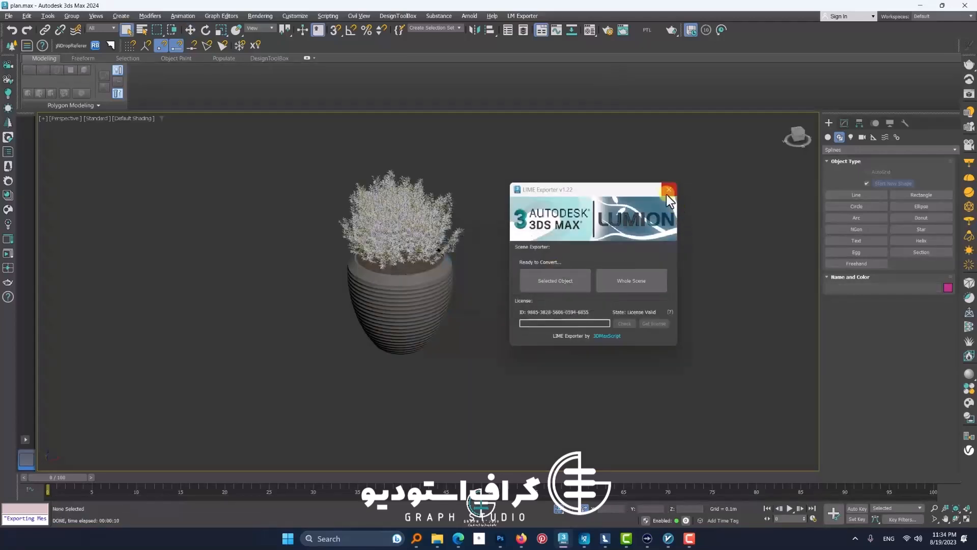
{"action": "left_click", "coordinate": [668, 189]}
Step: Sample the exported pot's material, inspect its first sub-material's type, and select the pot
{"action": "left_click", "coordinate": [714, 287]}
{"action": "left_click", "coordinate": [443, 326]}
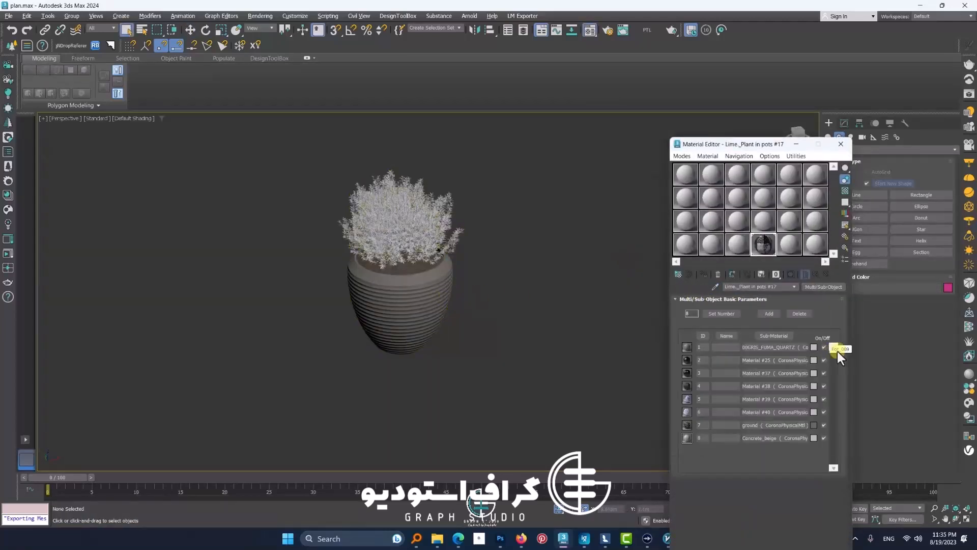
{"action": "left_click", "coordinate": [838, 351]}
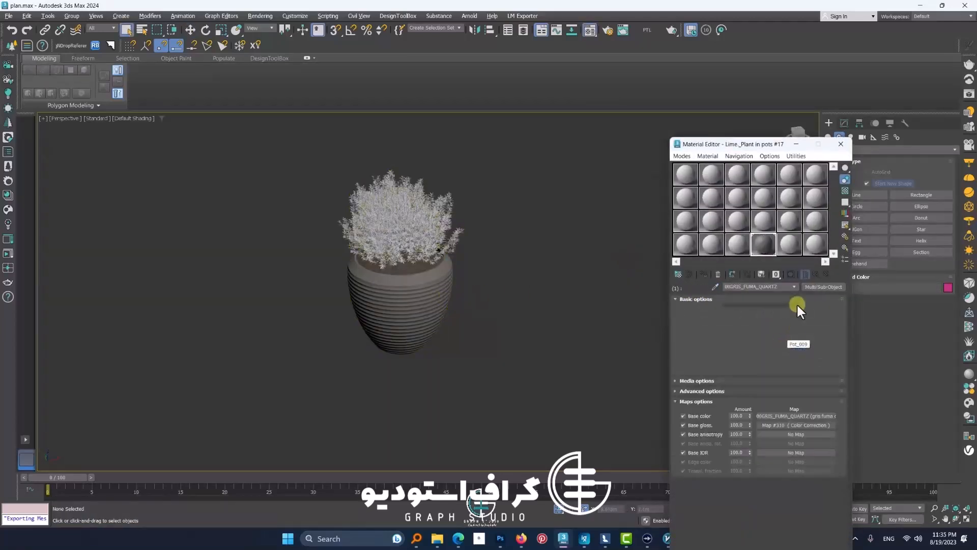
{"action": "left_click", "coordinate": [424, 290]}
{"action": "left_click_drag", "start_coordinate": [773, 261], "coordinate": [425, 291]}
{"action": "key", "text": "w"}
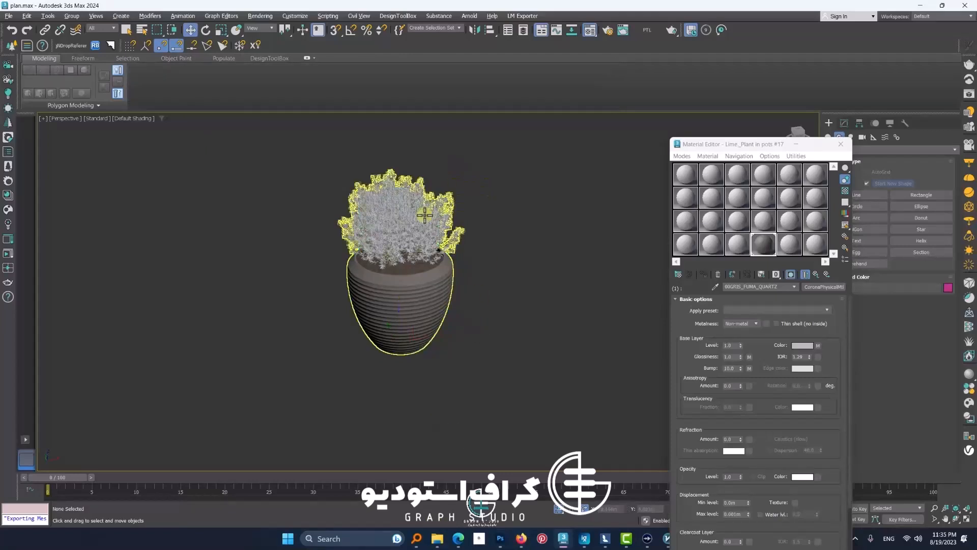
{"action": "middle_click_drag", "start_coordinate": [427, 214], "coordinate": [426, 243]}
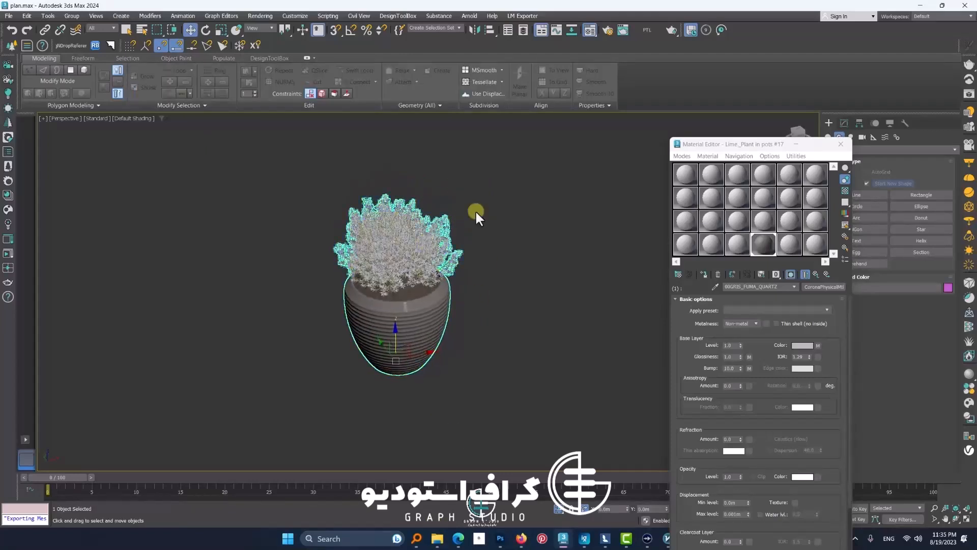
Step: Load the Corona_Physical_To_Legacy_1.08 macroscript and locate its Corona Physical to Legacy action in the toolbar customization settings
{"action": "left_click", "coordinate": [435, 508]}
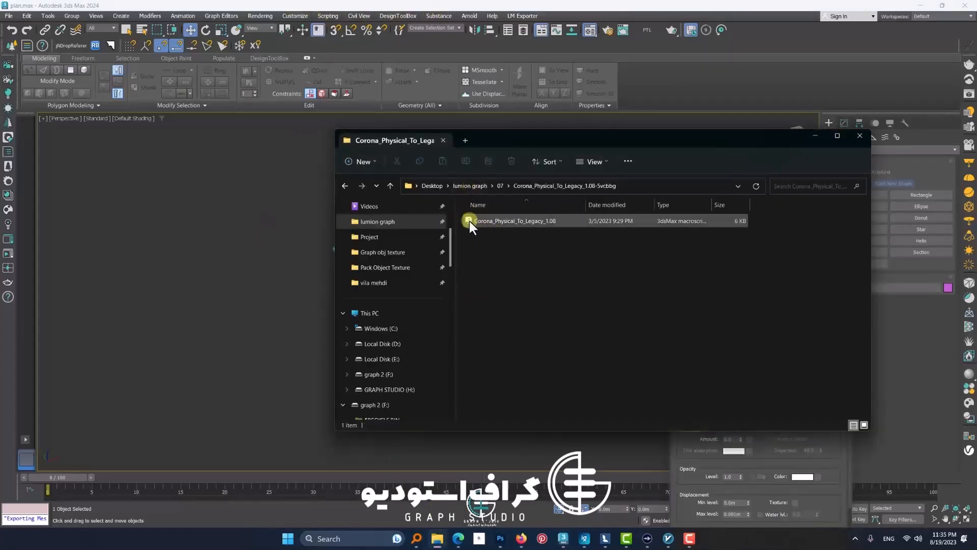
{"action": "left_click_drag", "start_coordinate": [469, 220], "coordinate": [616, 309]}
{"action": "left_click", "coordinate": [402, 19]}
{"action": "mouse_move", "coordinate": [324, 16]}
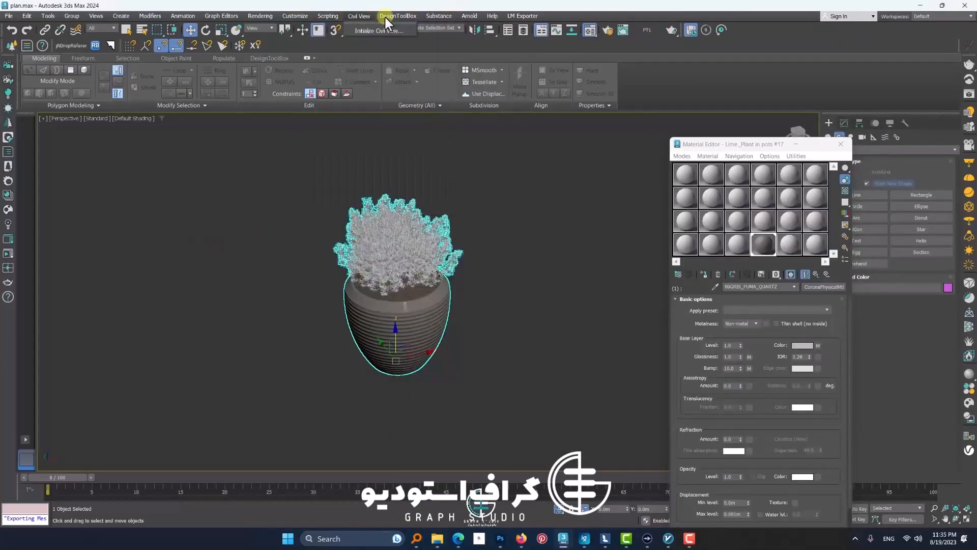
{"action": "left_click", "coordinate": [295, 16]}
{"action": "left_click", "coordinate": [300, 29]}
{"action": "left_click", "coordinate": [389, 152]}
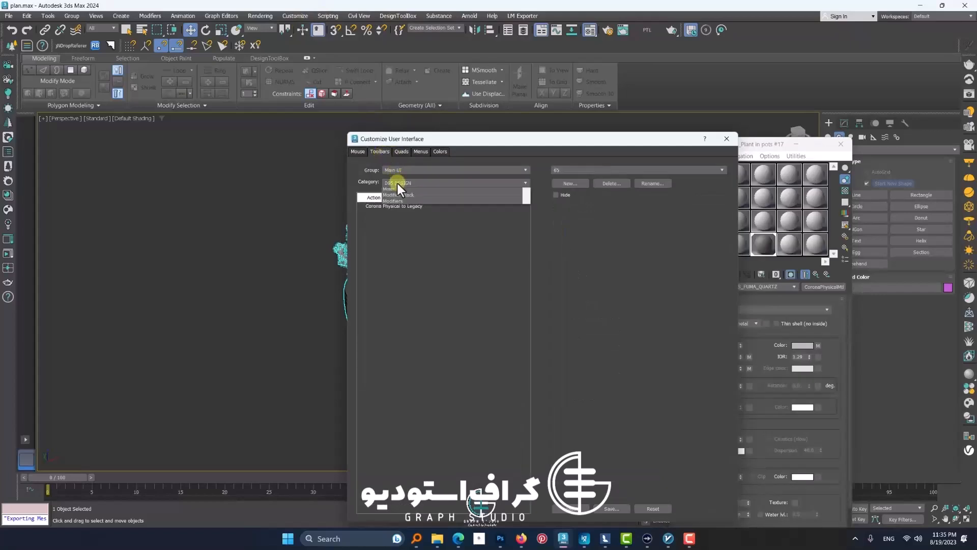
{"action": "left_click", "coordinate": [398, 183]}
{"action": "left_click", "coordinate": [392, 221]}
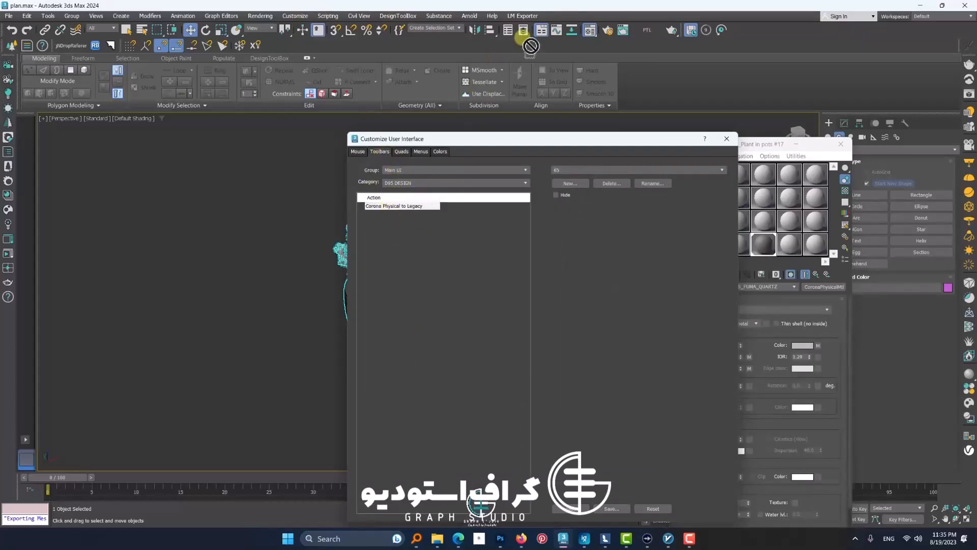
{"action": "left_click", "coordinate": [727, 139]}
Step: Open the Corona PTL converter, review its metalness mode and conversion scope options, and close it without converting
{"action": "left_click", "coordinate": [647, 29]}
{"action": "left_click_drag", "start_coordinate": [457, 217], "coordinate": [276, 199]}
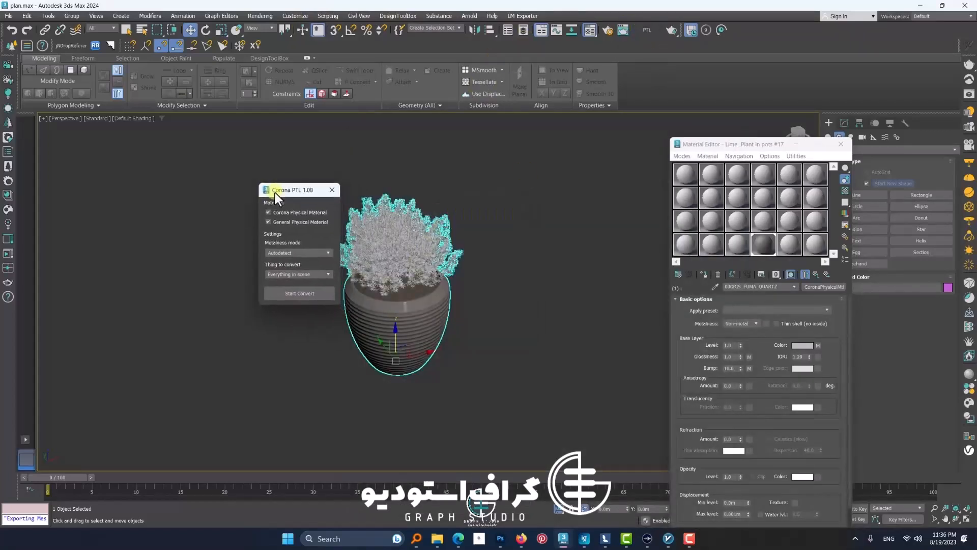
{"action": "scroll", "coordinate": [395, 319], "scroll_direction": "up", "scroll_amount": 4}
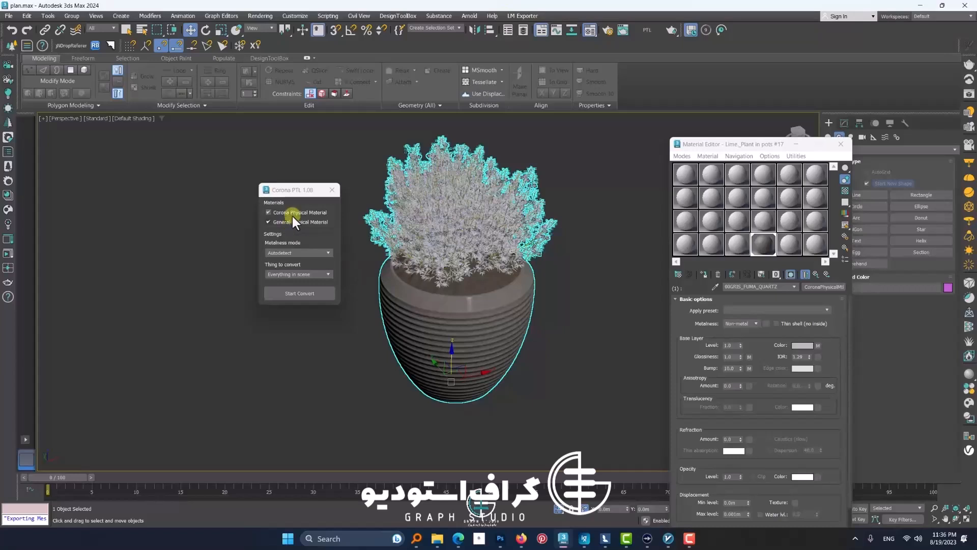
{"action": "left_click", "coordinate": [285, 252]}
{"action": "left_click", "coordinate": [285, 251]}
{"action": "left_click", "coordinate": [291, 274]}
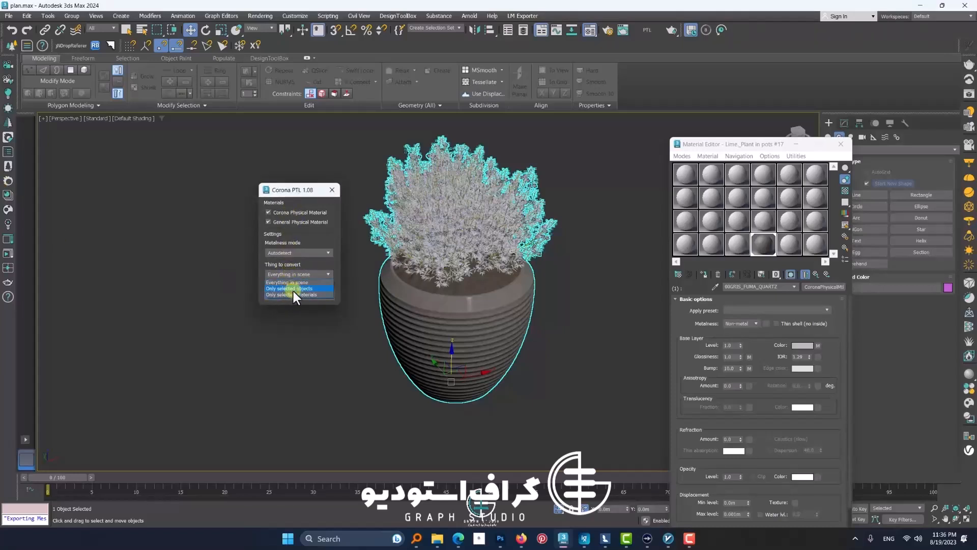
{"action": "left_click", "coordinate": [293, 291]}
{"action": "left_click", "coordinate": [332, 189]}
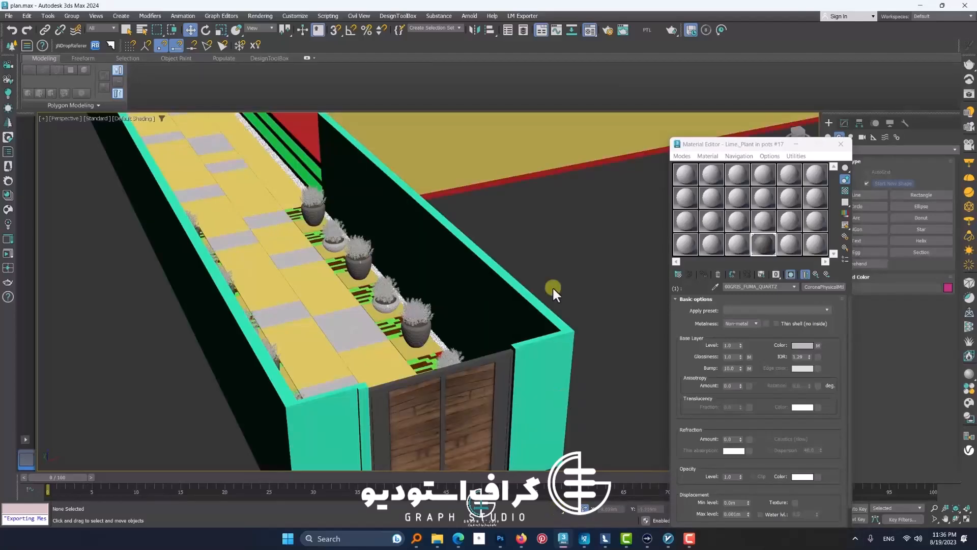
Step: Select the villa's white ceramic facade pieces and change the Lime_Converter4 material from Standard to a Corona Physical material
{"action": "scroll", "coordinate": [552, 287], "scroll_direction": "down", "scroll_amount": 4}
{"action": "middle_click_drag", "start_coordinate": [552, 287], "coordinate": [526, 355]}
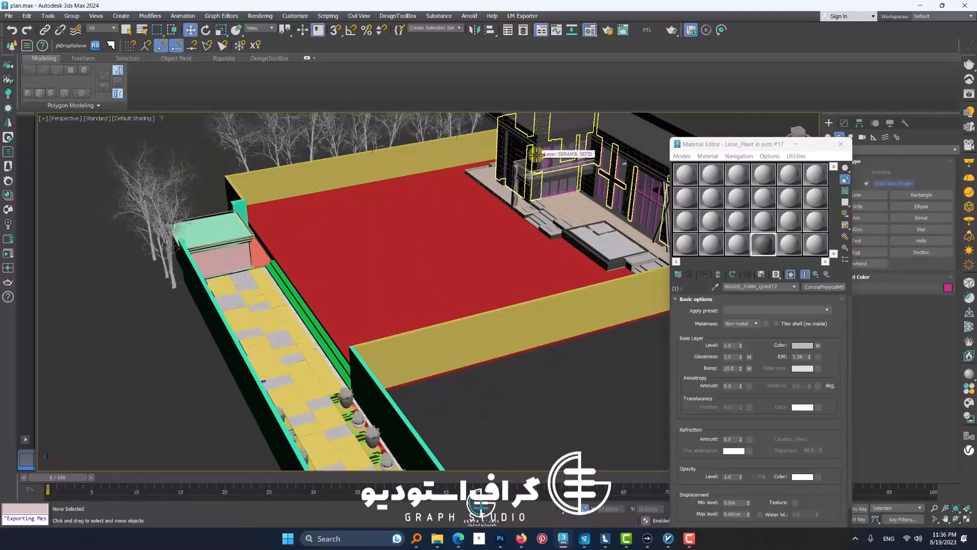
{"action": "left_click", "coordinate": [536, 155]}
{"action": "left_click", "coordinate": [783, 187]}
{"action": "left_click", "coordinate": [814, 286]}
{"action": "left_click", "coordinate": [356, 182]}
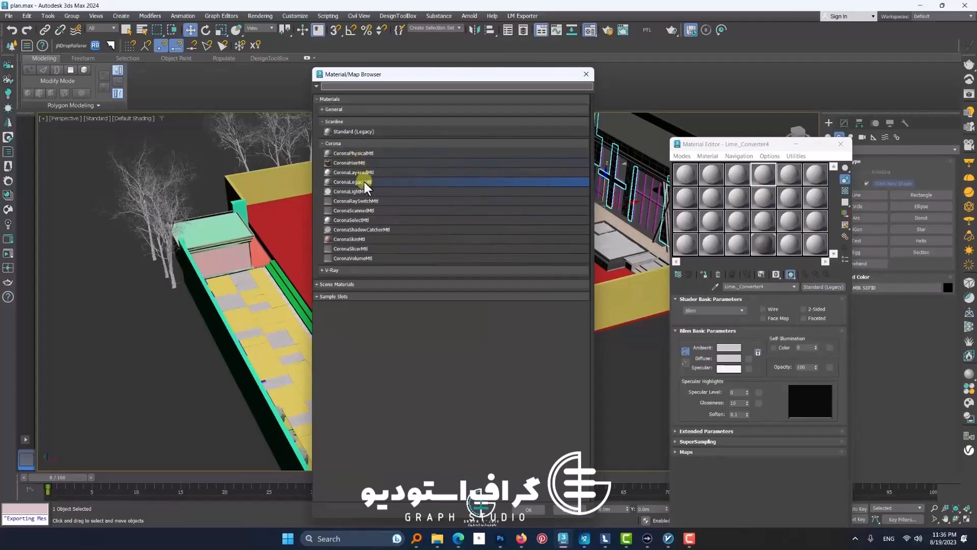
{"action": "double_click", "coordinate": [364, 184]}
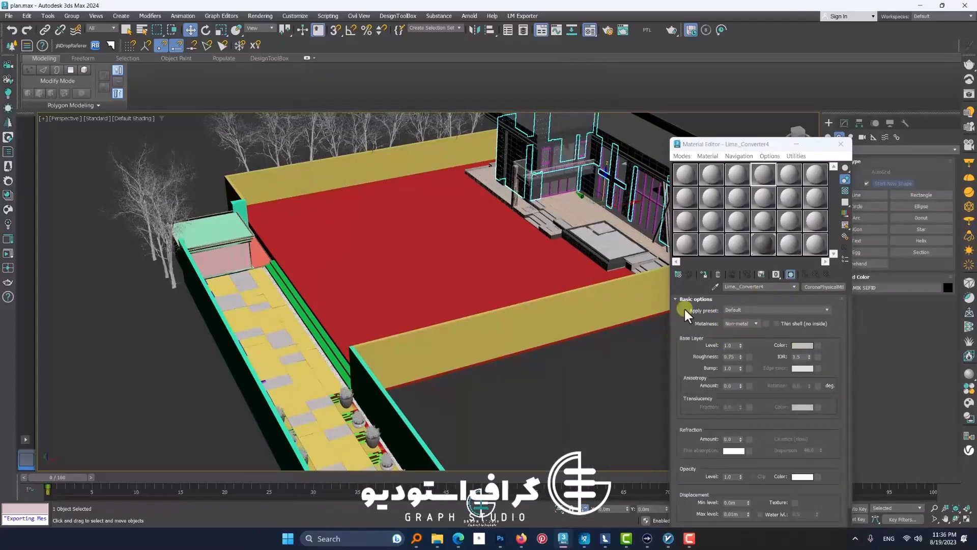
Step: Darken the base layer color of the Lime_Converter4 material and deselect the facade
{"action": "left_click", "coordinate": [802, 345]}
{"action": "left_click_drag", "start_coordinate": [636, 270], "coordinate": [593, 270]}
{"action": "left_click", "coordinate": [670, 304]}
{"action": "left_click", "coordinate": [618, 368]}
Step: Convert Corona Physical and General Physical materials to legacy for everything in the scene, with metalness mode on Autodetect
{"action": "scroll", "coordinate": [588, 358], "scroll_direction": "down", "scroll_amount": 4}
{"action": "left_click", "coordinate": [840, 144]}
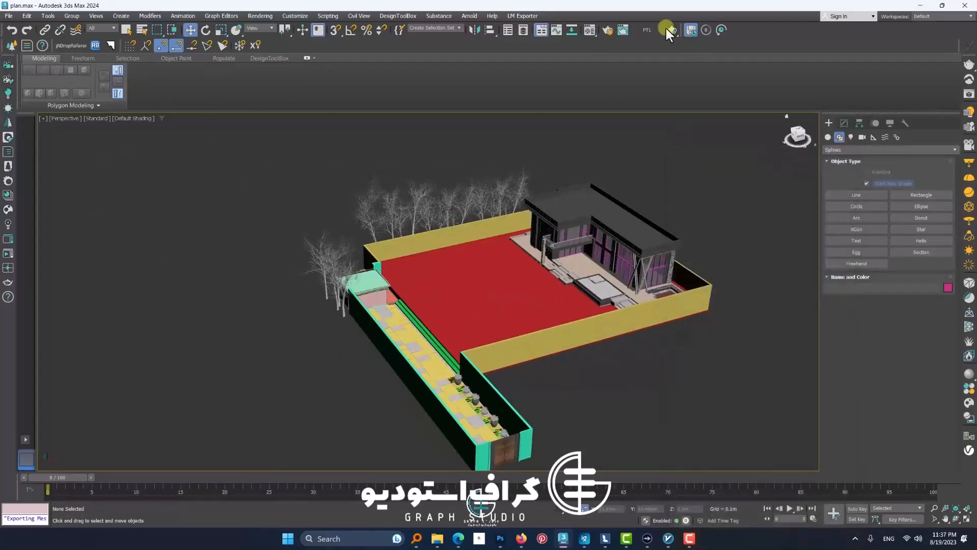
{"action": "left_click", "coordinate": [670, 30]}
{"action": "left_click", "coordinate": [481, 310]}
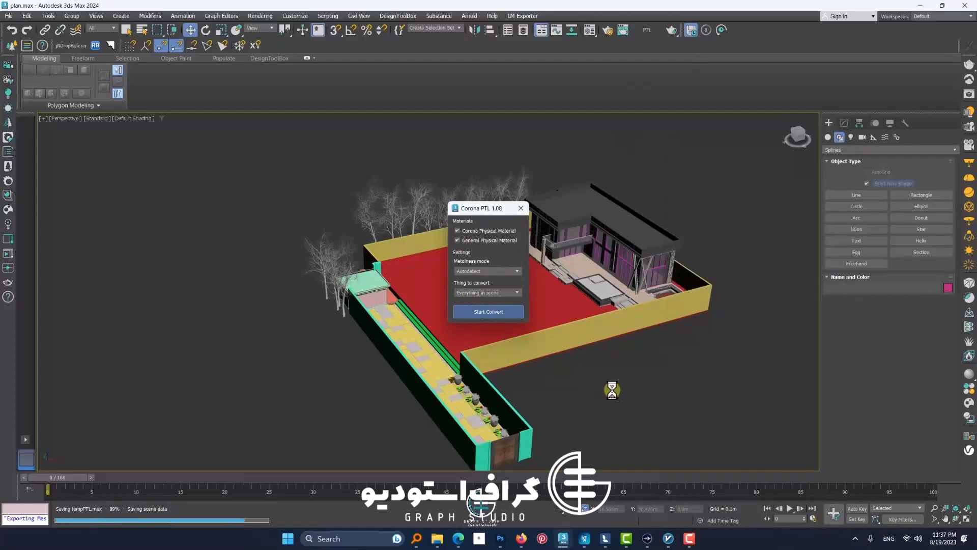
Step: Sample a plant pot's material into the Material Editor and check the type of its first sub-material after the conversion
{"action": "scroll", "coordinate": [486, 406], "scroll_direction": "up", "scroll_amount": 3}
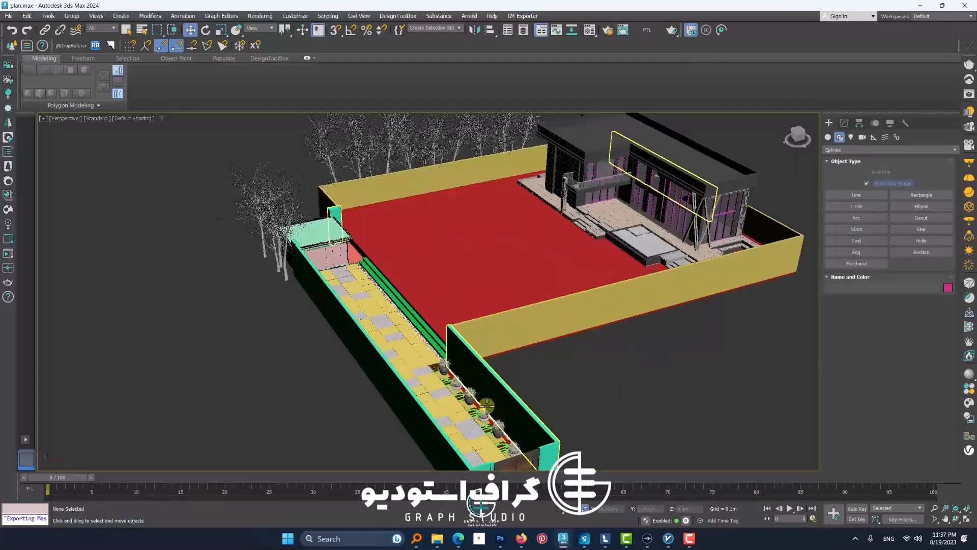
{"action": "scroll", "coordinate": [487, 406], "scroll_direction": "up", "scroll_amount": 3}
{"action": "key", "text": "m"}
{"action": "left_click", "coordinate": [792, 181]}
{"action": "left_click", "coordinate": [715, 287]}
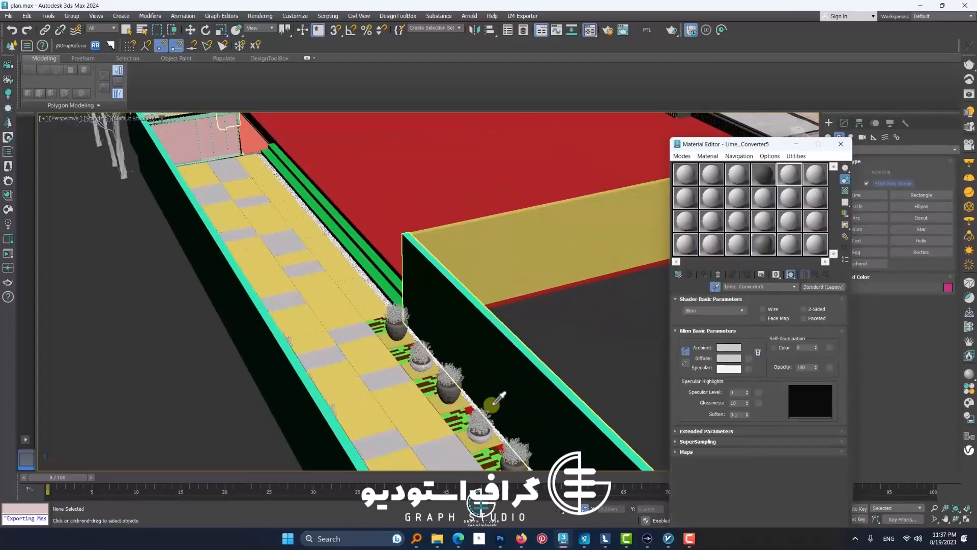
{"action": "scroll", "coordinate": [490, 404], "scroll_direction": "up", "scroll_amount": 4}
{"action": "left_click", "coordinate": [412, 326]}
{"action": "left_click", "coordinate": [770, 346]}
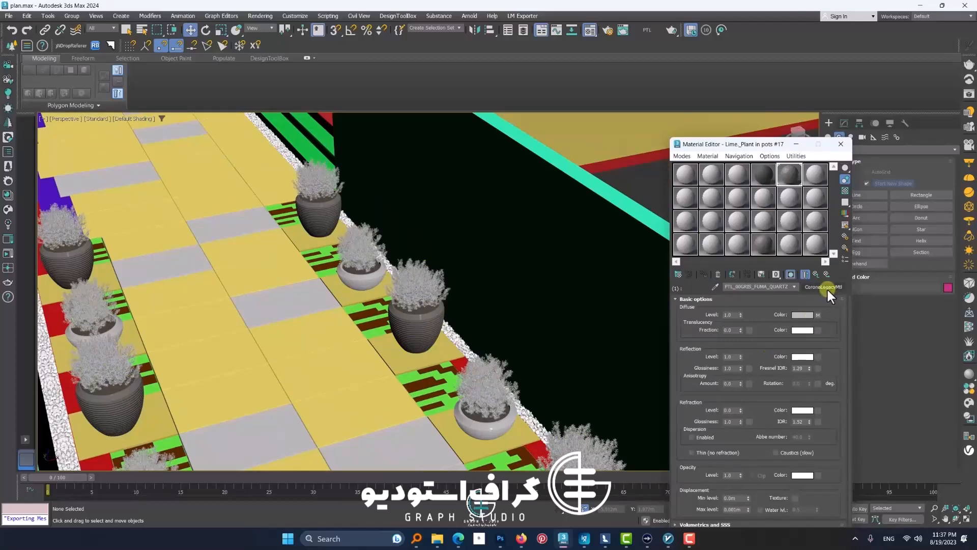
{"action": "scroll", "coordinate": [467, 311], "scroll_direction": "down", "scroll_amount": 10}
{"action": "left_click", "coordinate": [841, 145]}
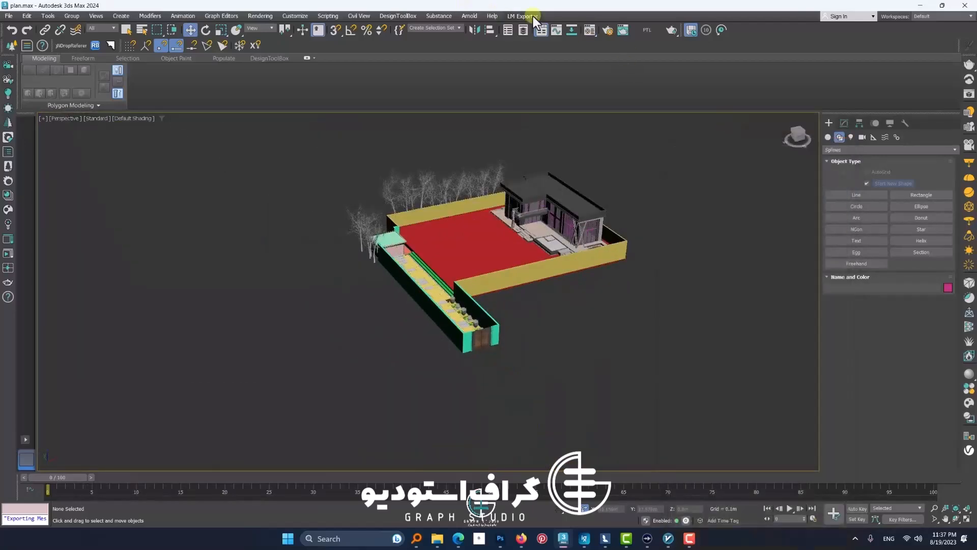
Step: Export the whole scene with LIME Exporter to the villa project folder under the file name final
{"action": "left_click", "coordinate": [533, 16]}
{"action": "left_click", "coordinate": [502, 279]}
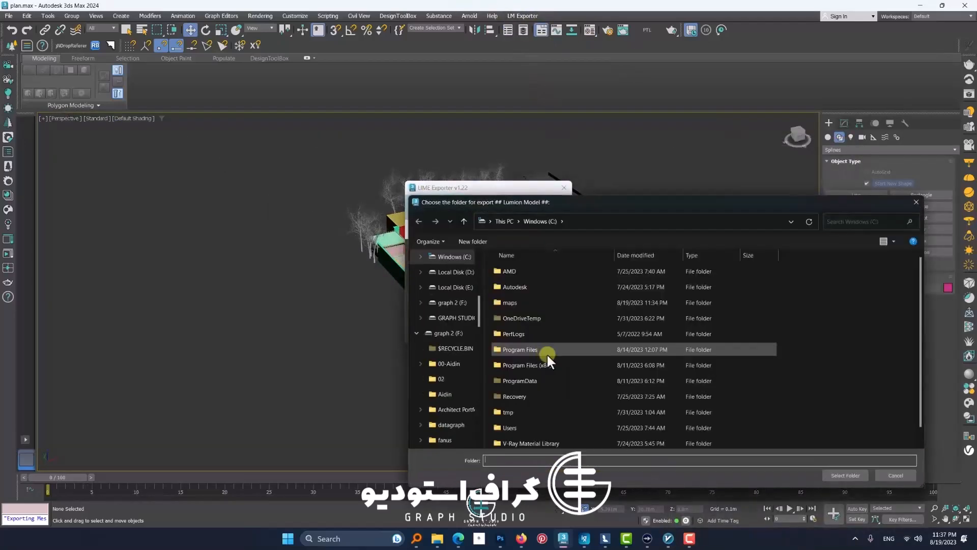
{"action": "scroll", "coordinate": [447, 331], "scroll_direction": "up", "scroll_amount": 5}
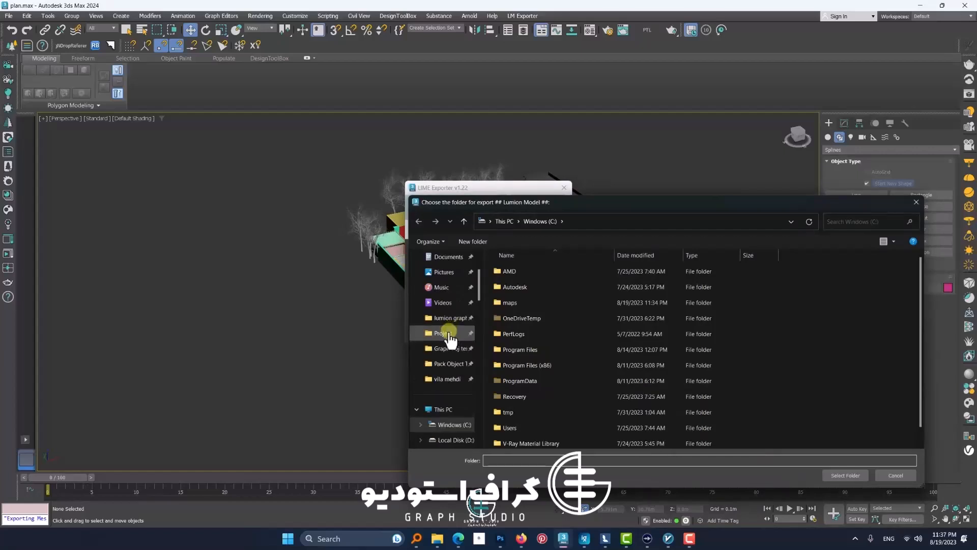
{"action": "left_click", "coordinate": [446, 379]}
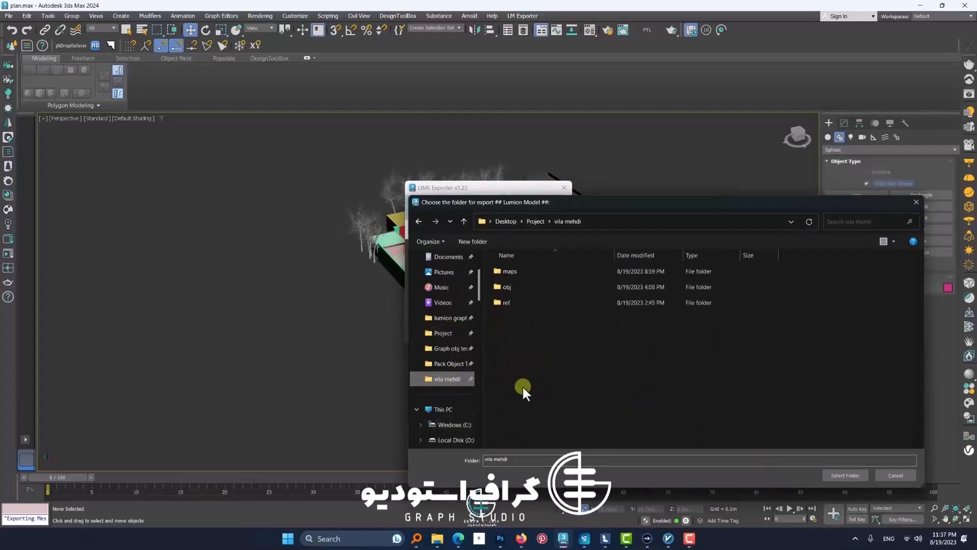
{"action": "left_click", "coordinate": [833, 475]}
{"action": "type", "text": "final 10"}
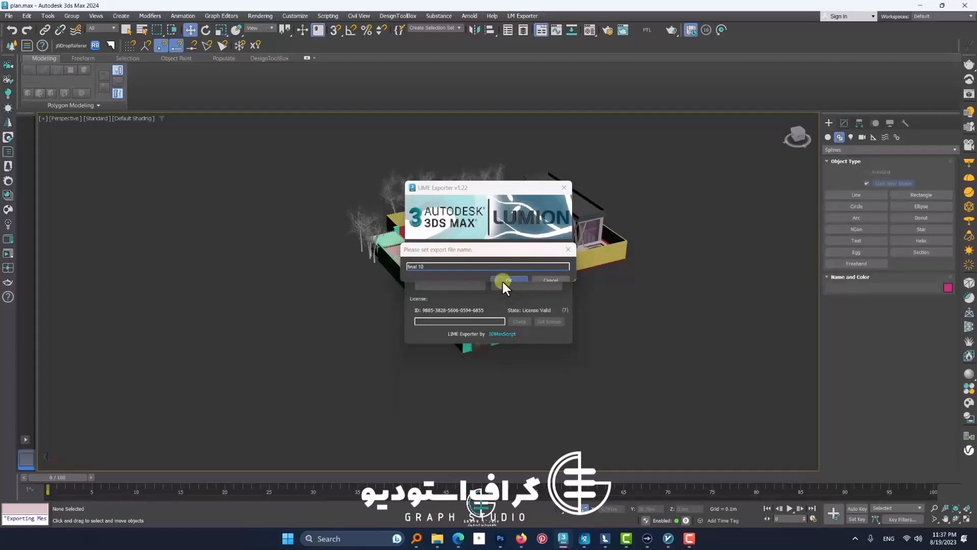
{"action": "left_click", "coordinate": [504, 280]}
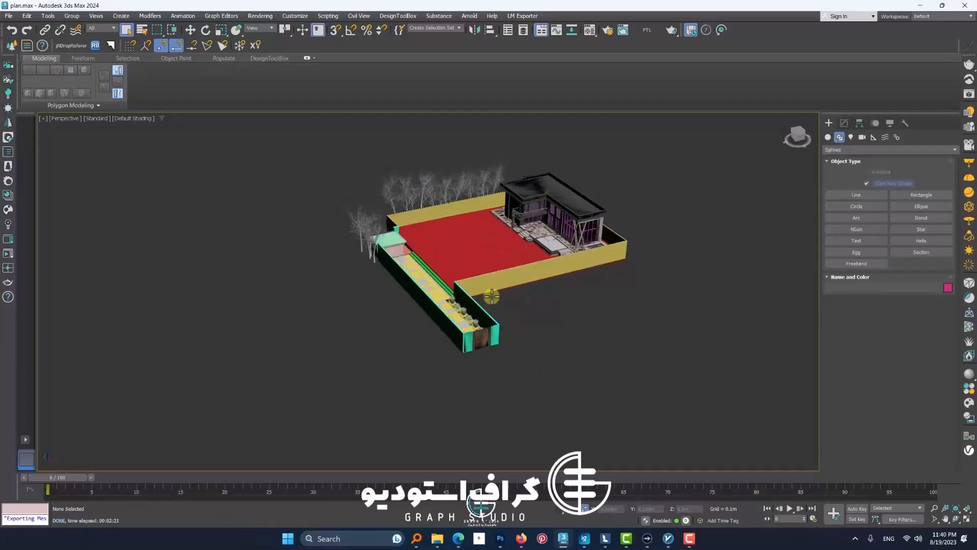
Step: Sample the plant pot's exported material and inspect the diffuse bitmap of its first sub-material
{"action": "key", "text": "m"}
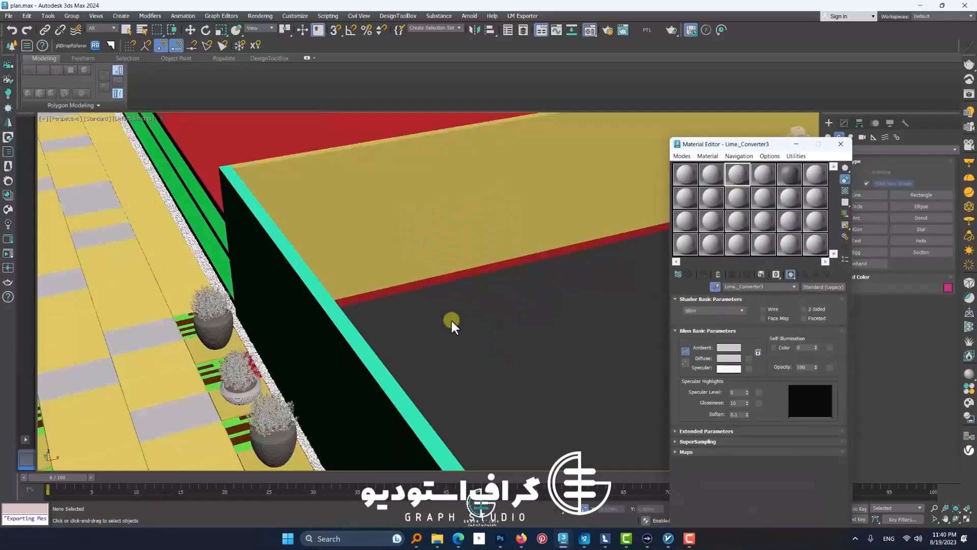
{"action": "left_click", "coordinate": [275, 427]}
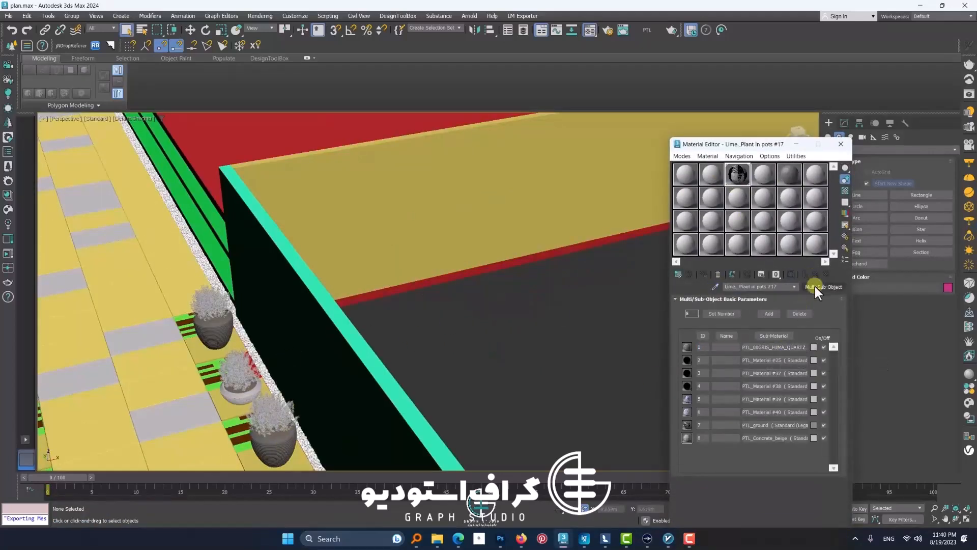
{"action": "left_click", "coordinate": [781, 347]}
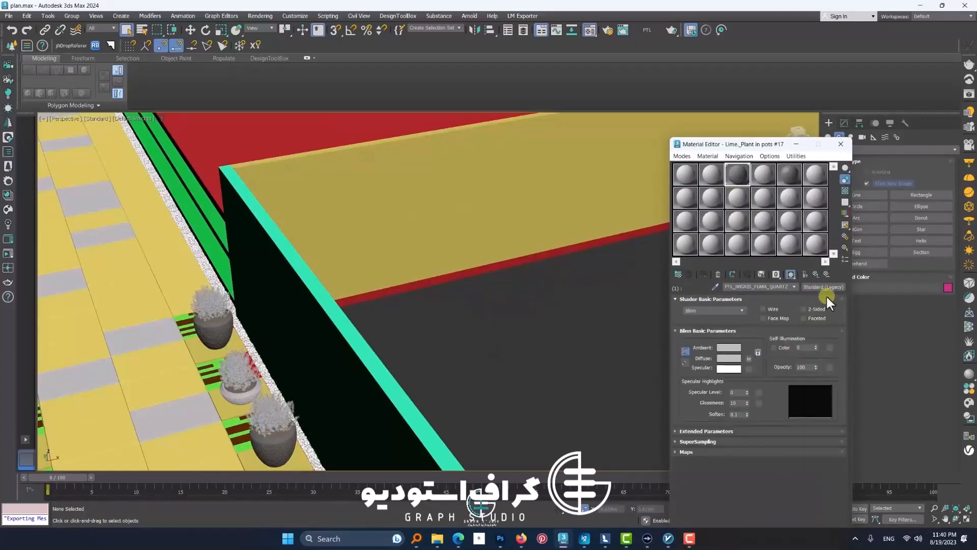
{"action": "left_click", "coordinate": [747, 359]}
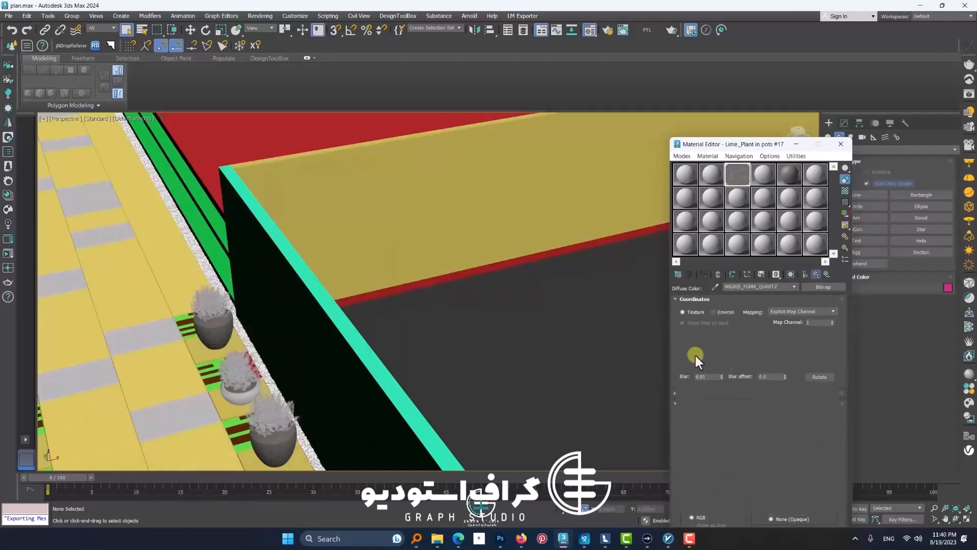
Step: Examine the plant pots beside the wall in the 3ds Max scene and switch to Lumion to inspect the same pots along the paved path
{"action": "middle_click_drag", "start_coordinate": [282, 422], "coordinate": [363, 397]}
{"action": "scroll", "coordinate": [275, 292], "scroll_direction": "up", "scroll_amount": 5}
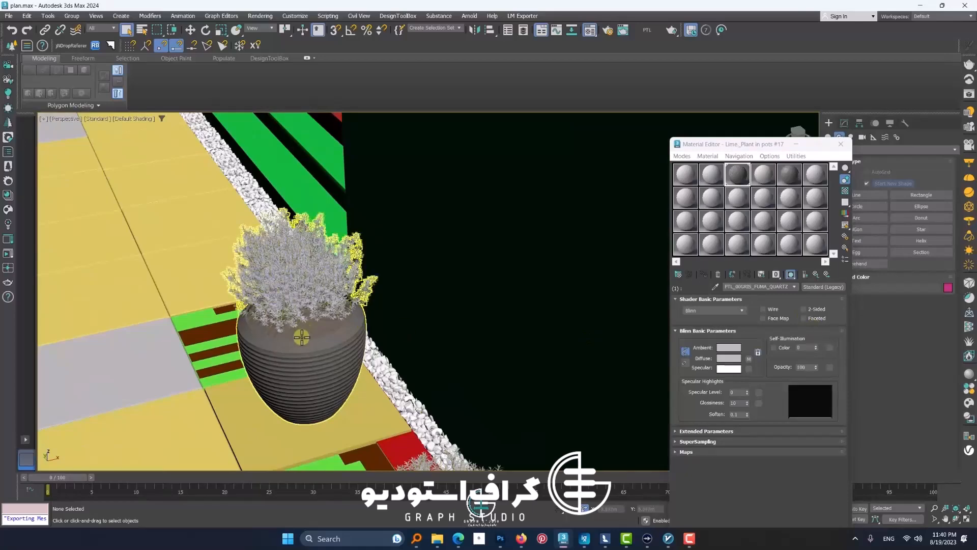
{"action": "scroll", "coordinate": [302, 337], "scroll_direction": "down", "scroll_amount": 6}
{"action": "left_click", "coordinate": [682, 156]}
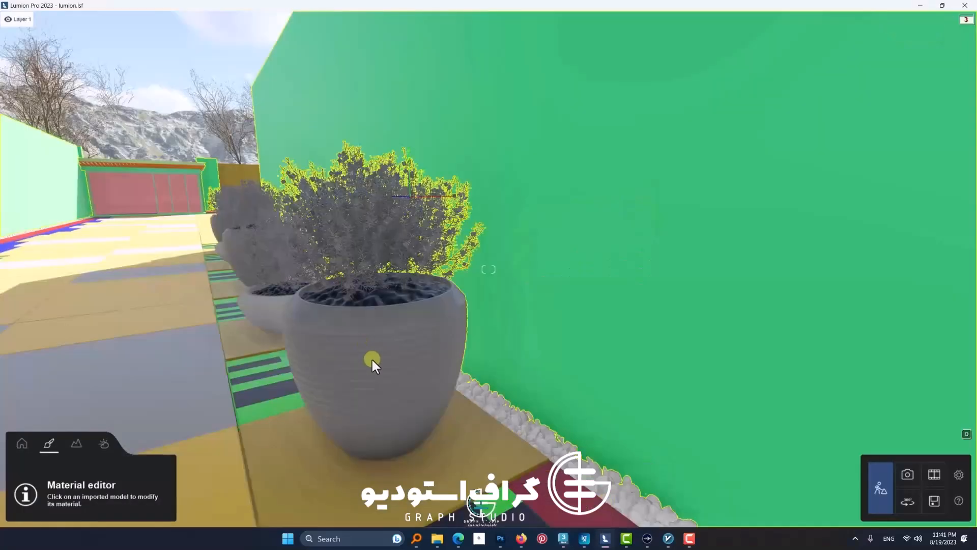
{"action": "key", "text": "s"}
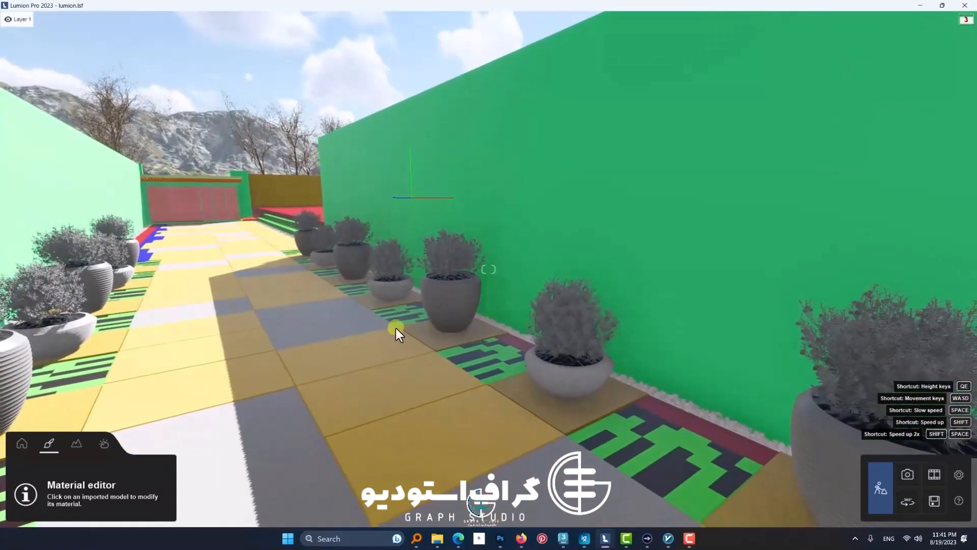
{"action": "key", "text": "s"}
{"action": "key", "text": "s"}
{"action": "key", "text": "w"}
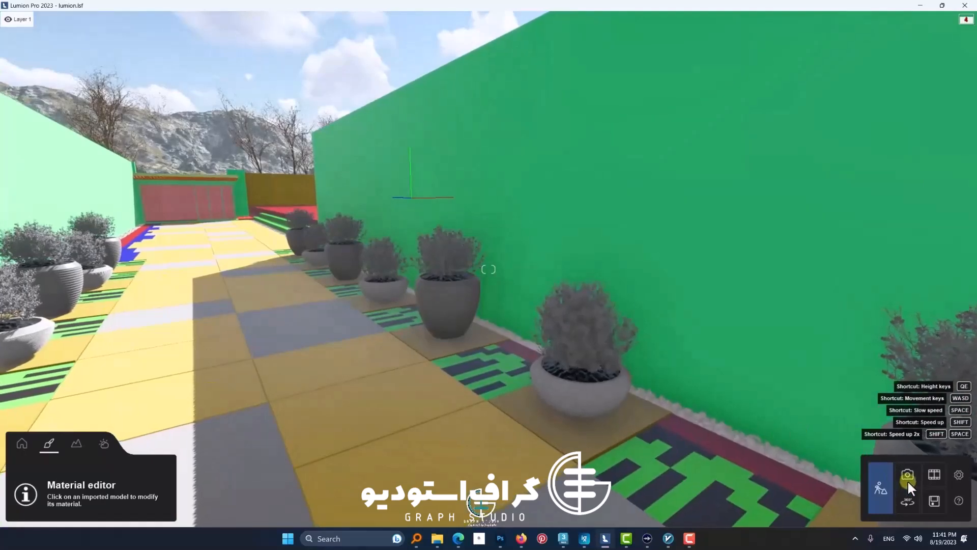
Step: Create a new Lumion project from the Mountain range template
{"action": "left_click", "coordinate": [934, 504]}
{"action": "left_click", "coordinate": [361, 163]}
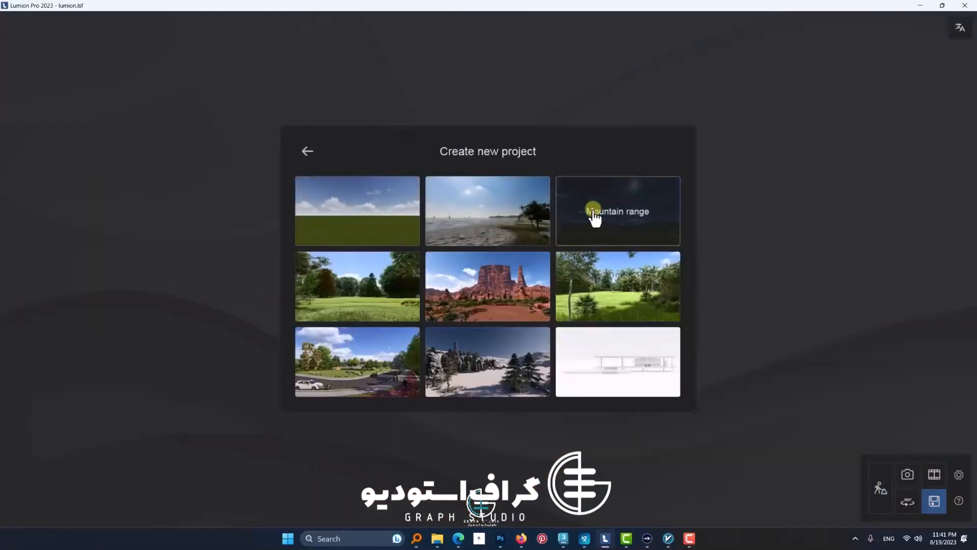
{"action": "left_click", "coordinate": [592, 321]}
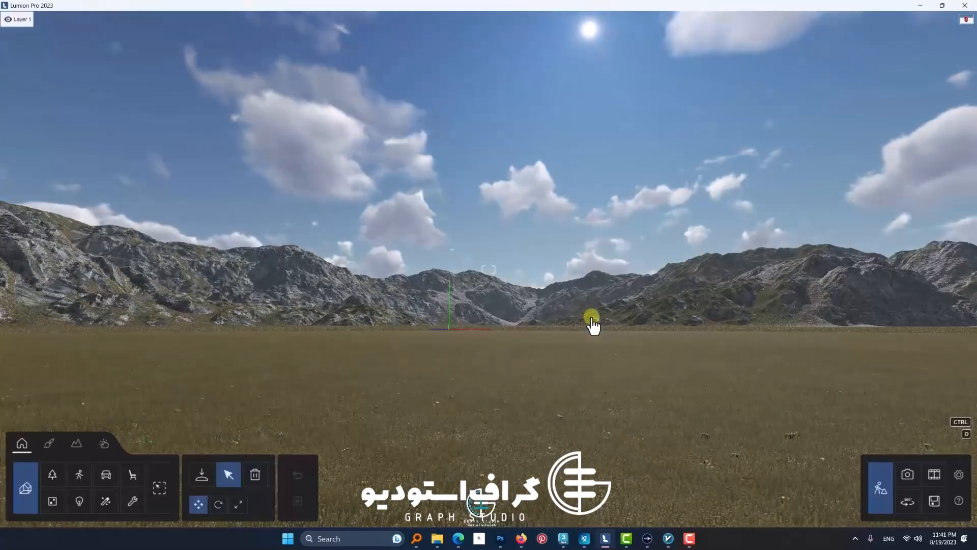
Step: Import the LimeExp_final 10 FBX with animations, edges and double-sided surfaces off, and place the model in the scene
{"action": "left_click", "coordinate": [26, 487]}
{"action": "left_click", "coordinate": [92, 83]}
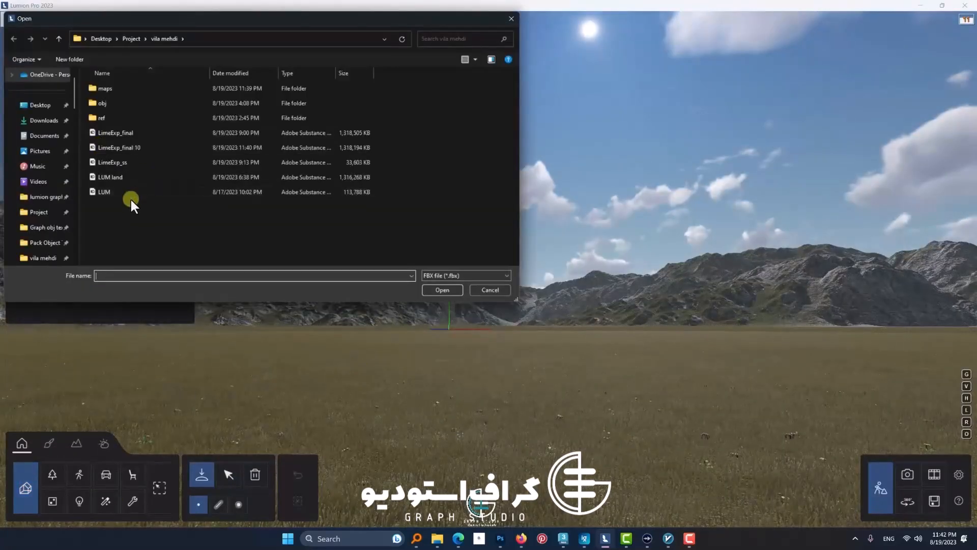
{"action": "left_click", "coordinate": [131, 147]}
{"action": "left_click", "coordinate": [443, 290]}
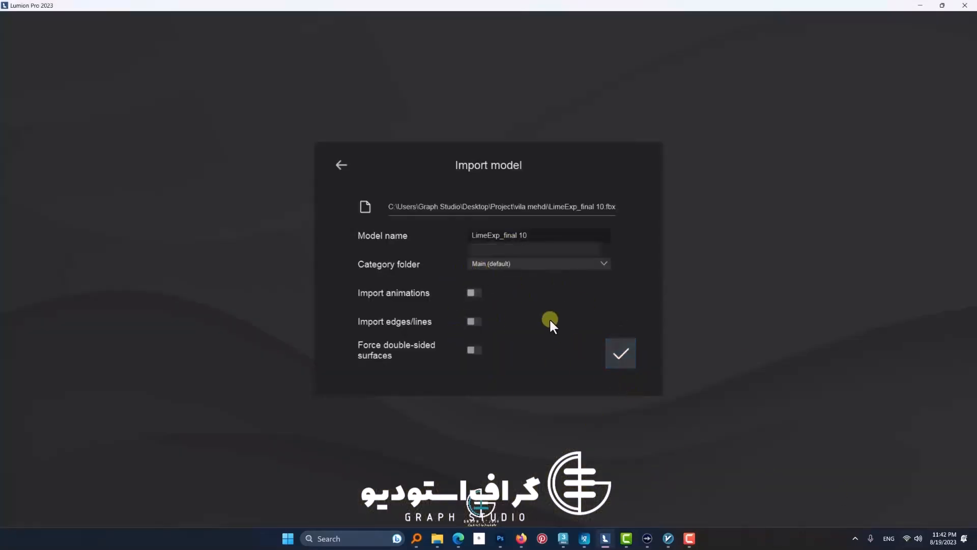
{"action": "left_click", "coordinate": [621, 354]}
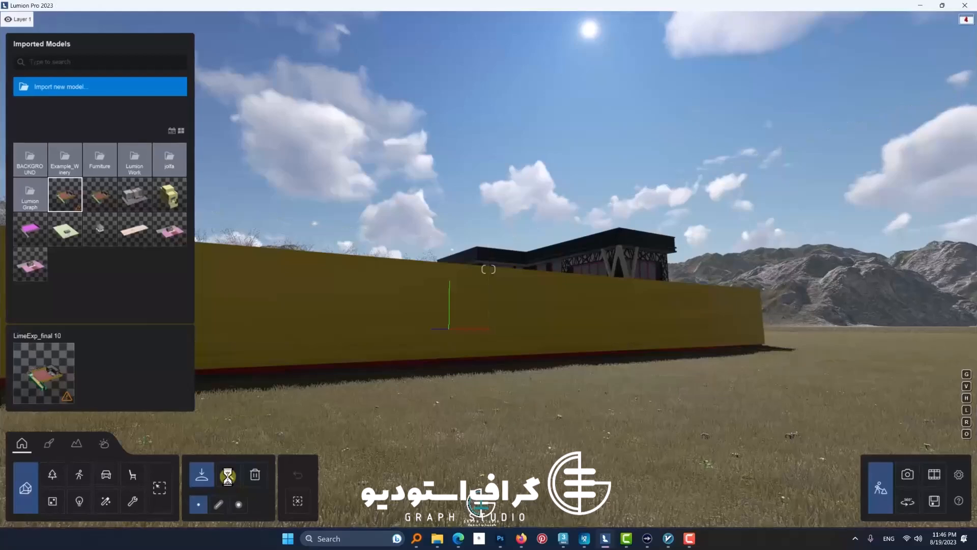
Step: Fly up to overlook the placed villa and check the scene's performance and 3D point statistics
{"action": "key", "text": "q"}
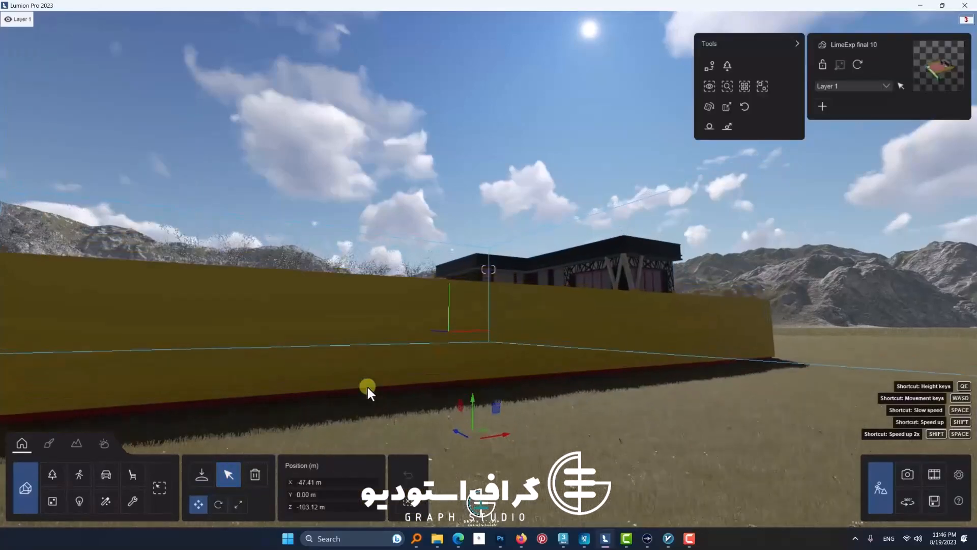
{"action": "key", "text": "w"}
{"action": "mouse_move", "coordinate": [970, 22]}
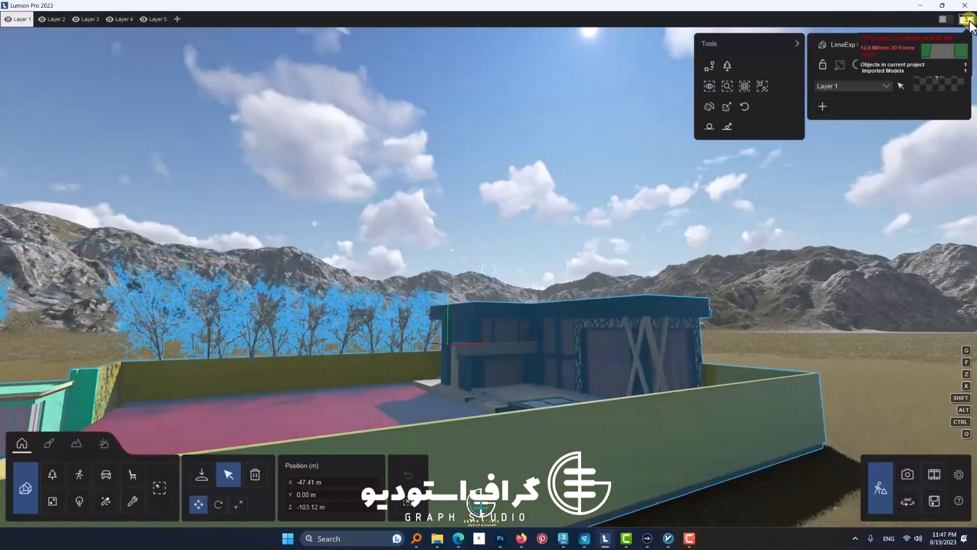
Step: Set editor quality to one star and editor resolution to 33%, turn off High-quality trees and Auto update preview, and return to the scene
{"action": "left_click", "coordinate": [957, 475]}
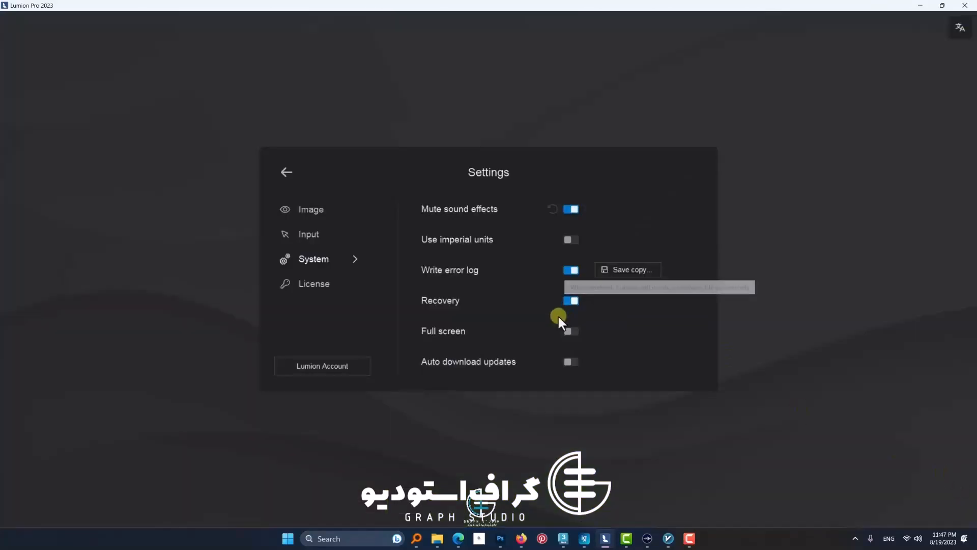
{"action": "left_click", "coordinate": [290, 169]}
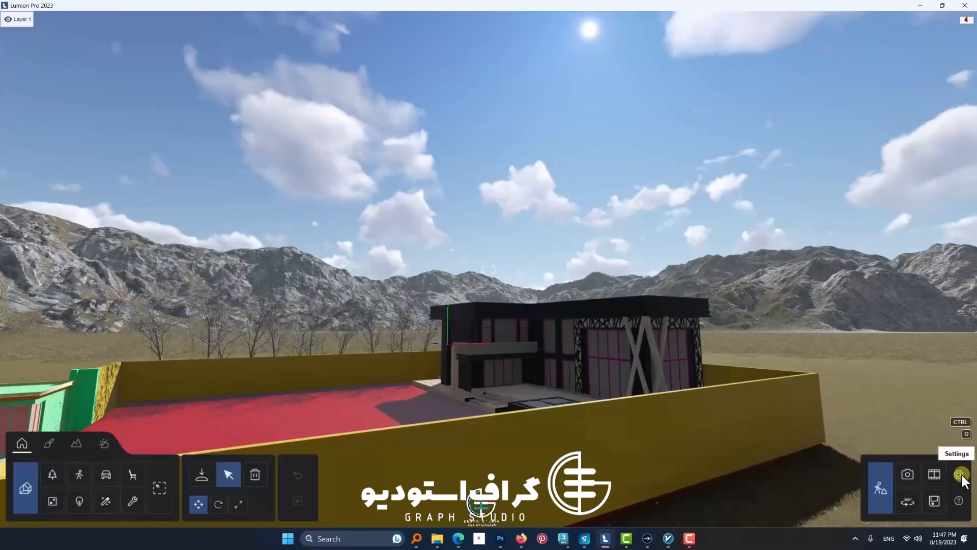
{"action": "left_click", "coordinate": [960, 475]}
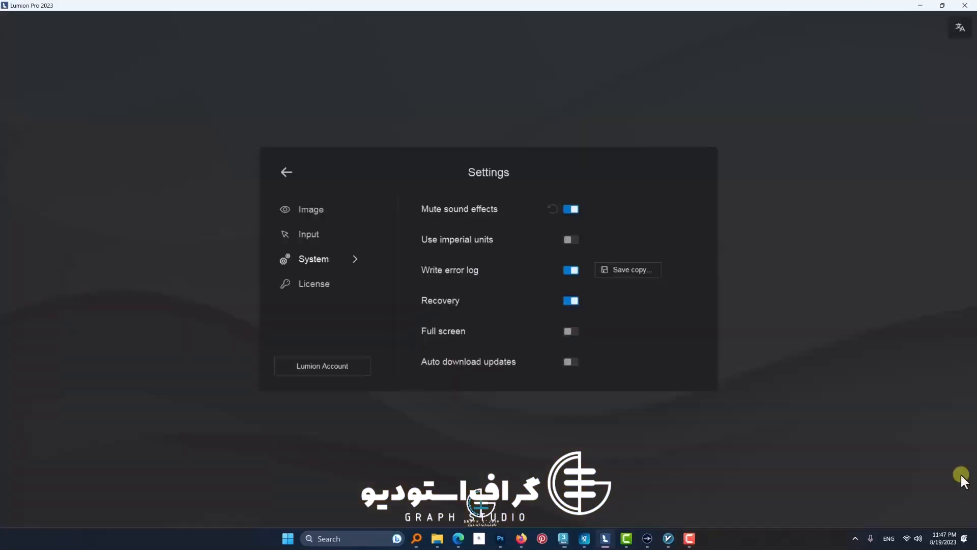
{"action": "left_click", "coordinate": [322, 211]}
{"action": "left_click", "coordinate": [570, 208]}
{"action": "left_click", "coordinate": [572, 239]}
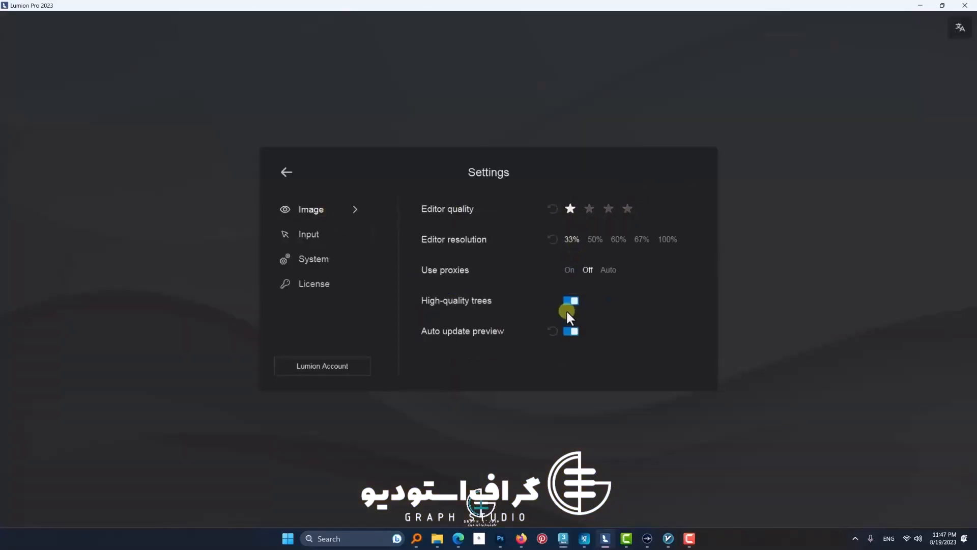
{"action": "left_click", "coordinate": [571, 301]}
{"action": "left_click", "coordinate": [569, 331]}
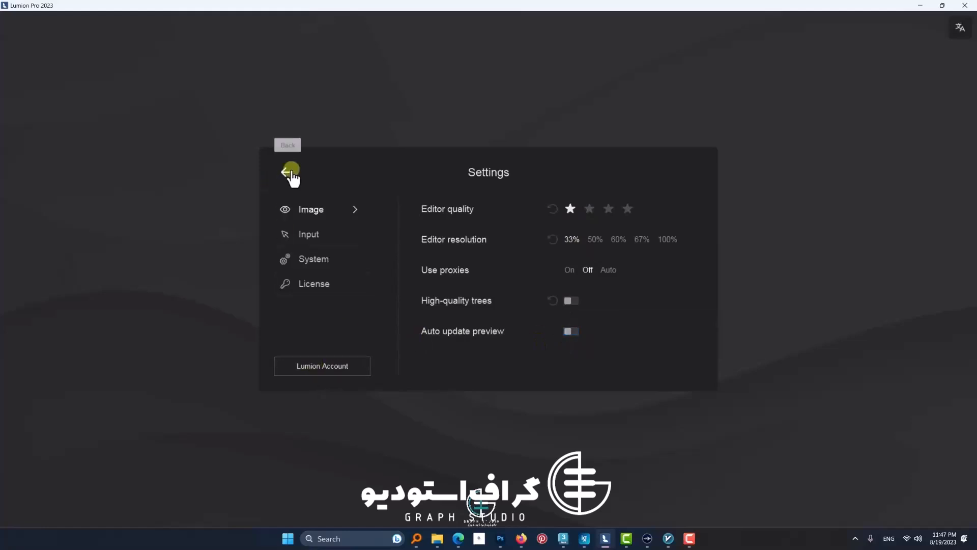
{"action": "left_click", "coordinate": [881, 489]}
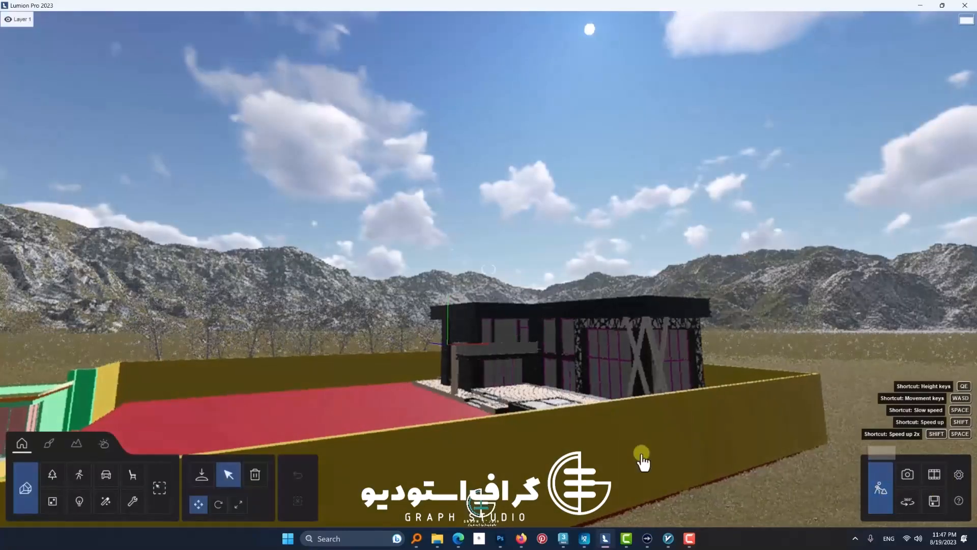
Step: Fly around the villa's yard and potted entrance path and check the performance statistics with the reduced editor settings
{"action": "key", "text": "w"}
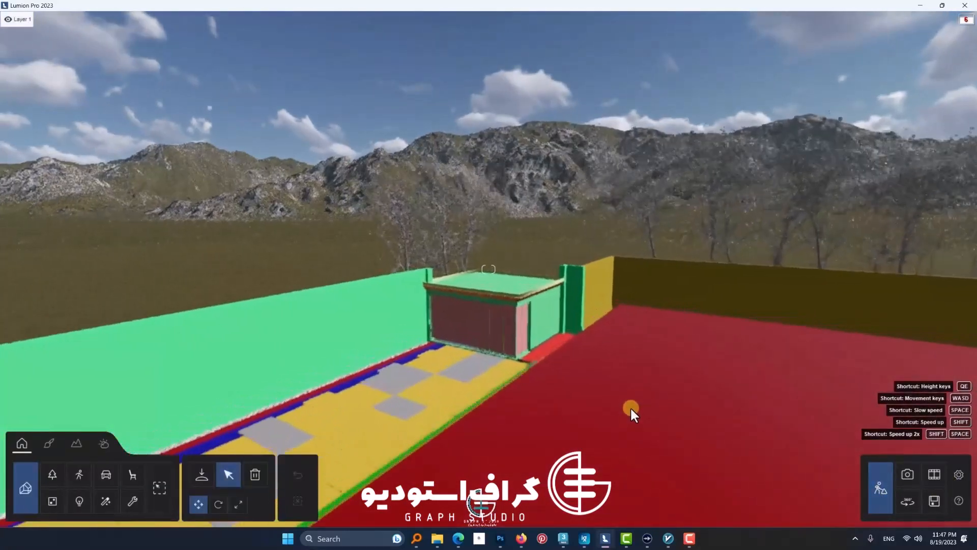
{"action": "right_click_drag", "start_coordinate": [631, 408], "coordinate": [814, 392]}
{"action": "right_click_drag", "start_coordinate": [501, 366], "coordinate": [702, 387]}
{"action": "key", "text": "s"}
{"action": "key", "text": "d"}
{"action": "mouse_move", "coordinate": [967, 22]}
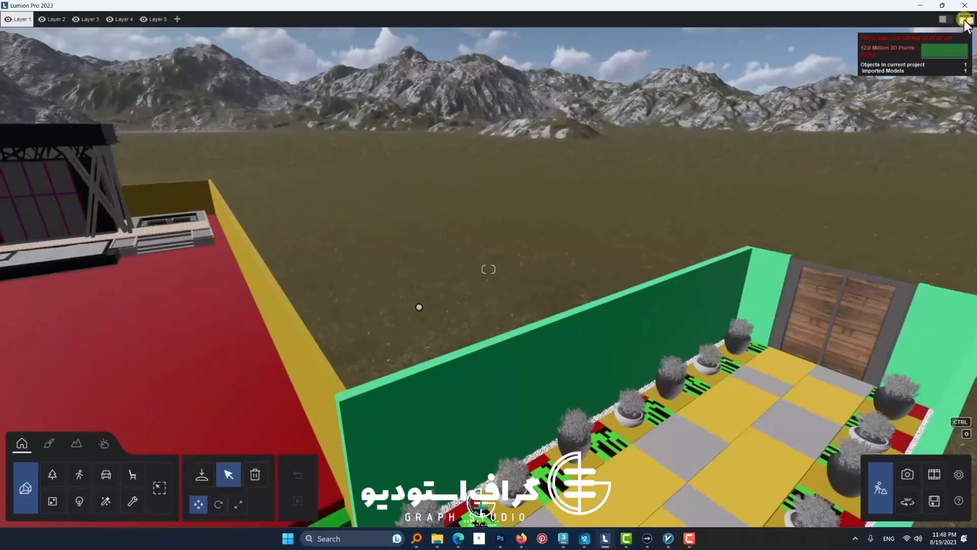
{"action": "key", "text": "d"}
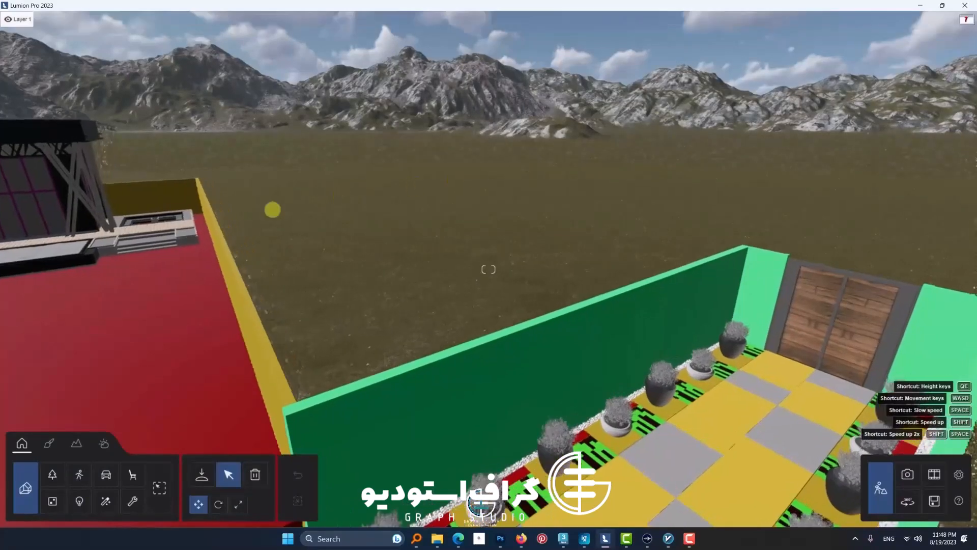
{"action": "right_click_drag", "start_coordinate": [273, 210], "coordinate": [375, 229]}
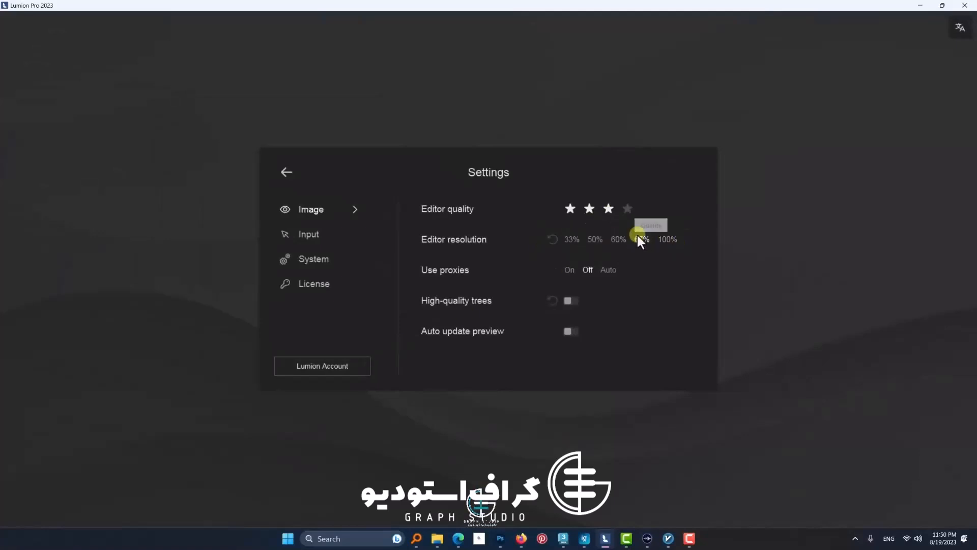
Step: Set editor quality to four stars and editor resolution to 100%, and turn on High-quality trees and Auto update preview
{"action": "left_click", "coordinate": [670, 240]}
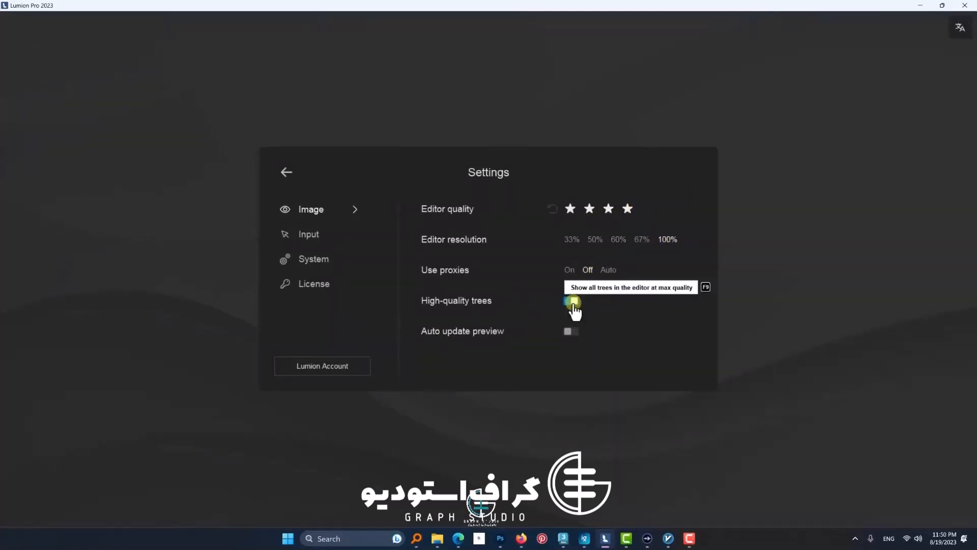
{"action": "left_click", "coordinate": [570, 332]}
{"action": "left_click", "coordinate": [287, 173]}
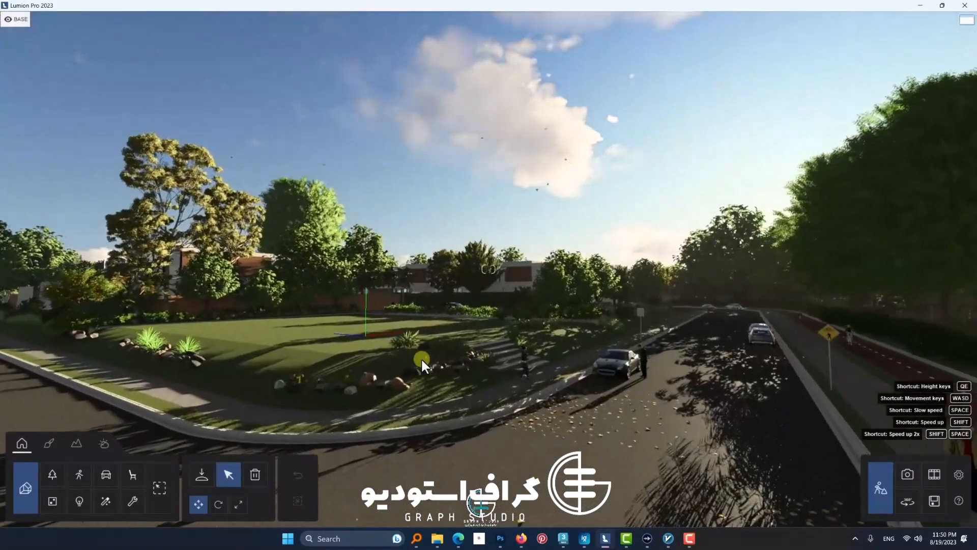
Step: Look along the street in the example scene and review its saved photos 1 to 4
{"action": "key", "text": "w"}
{"action": "mouse_move", "coordinate": [421, 359]}
{"action": "right_mouse_down"}
{"action": "mouse_move", "coordinate": [487, 360]}
{"action": "mouse_move", "coordinate": [439, 358]}
{"action": "right_mouse_up"}
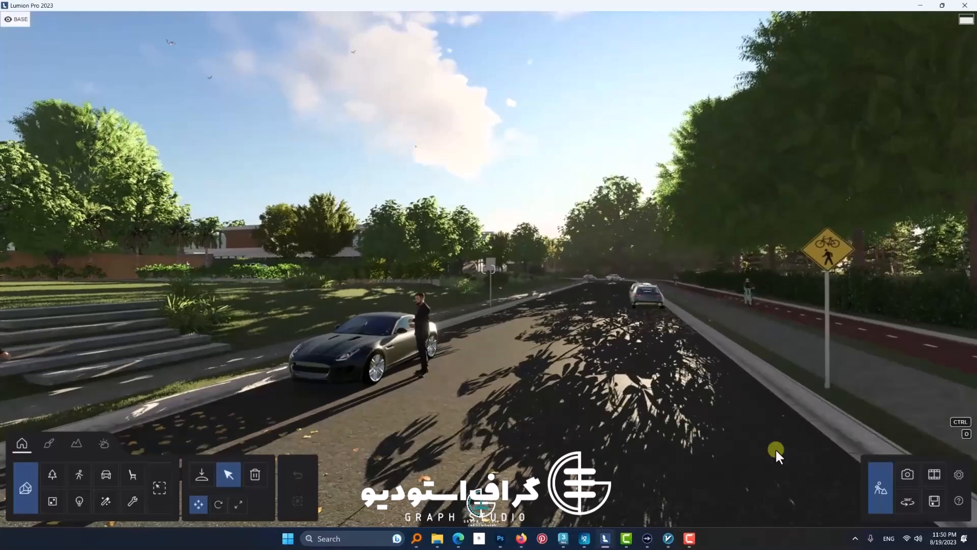
{"action": "left_click", "coordinate": [937, 476]}
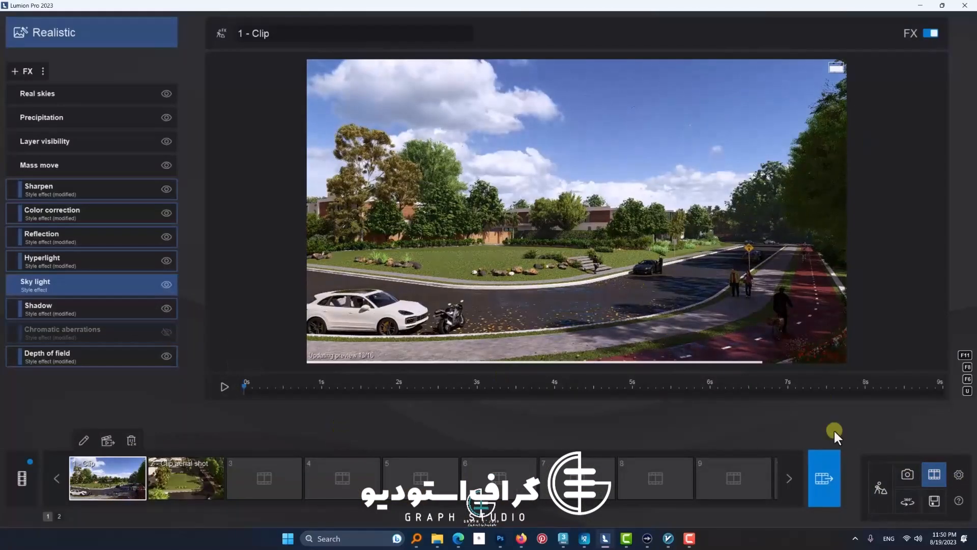
{"action": "left_click", "coordinate": [919, 478]}
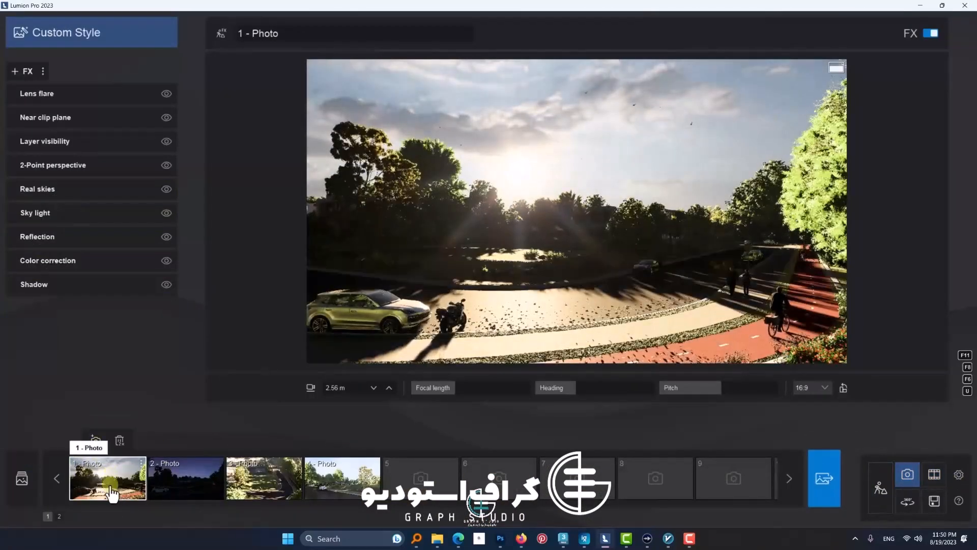
{"action": "left_click", "coordinate": [170, 488]}
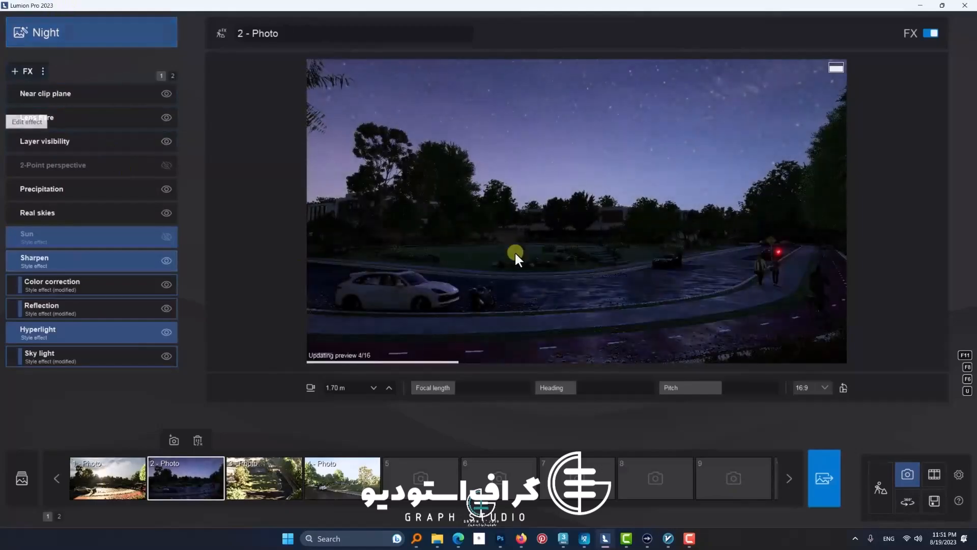
{"action": "left_click", "coordinate": [257, 481]}
{"action": "left_click", "coordinate": [356, 481]}
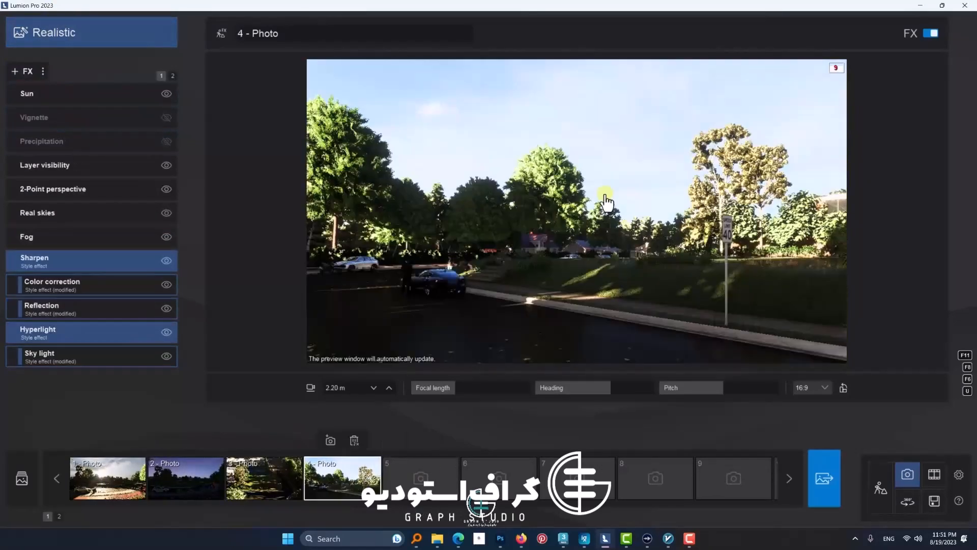
{"action": "left_click", "coordinate": [107, 479]}
Step: Play back the first movie clip and the aerial shot clip of the street scene
{"action": "left_click", "coordinate": [935, 476]}
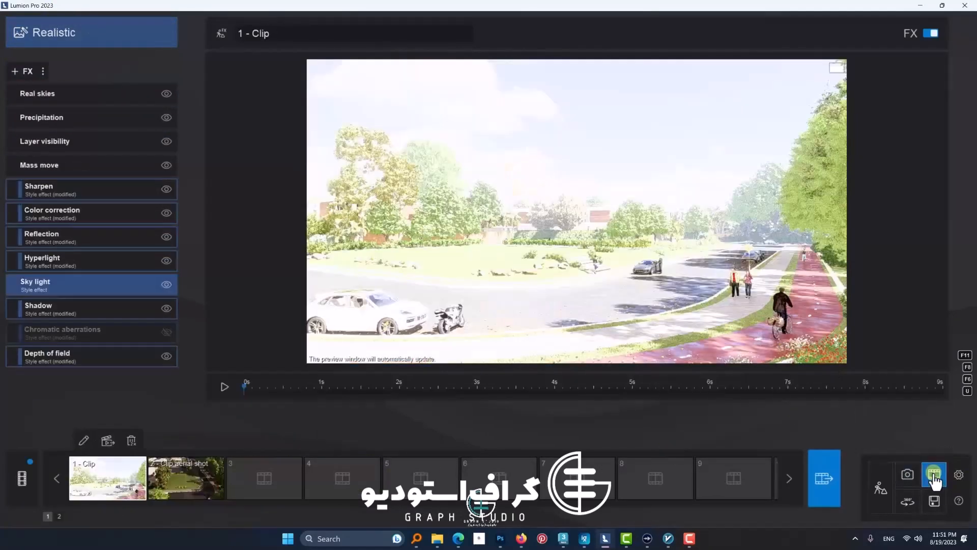
{"action": "left_click", "coordinate": [226, 388]}
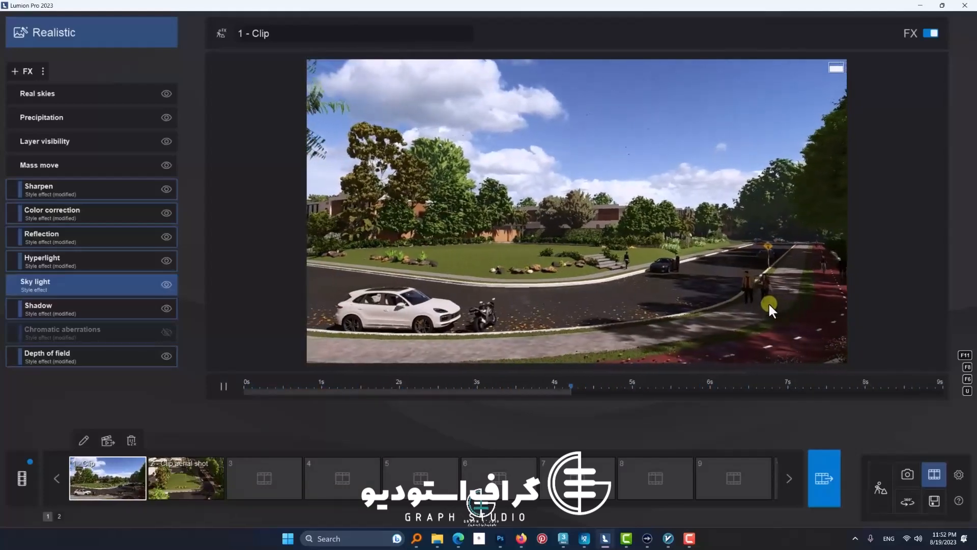
{"action": "left_click", "coordinate": [192, 491]}
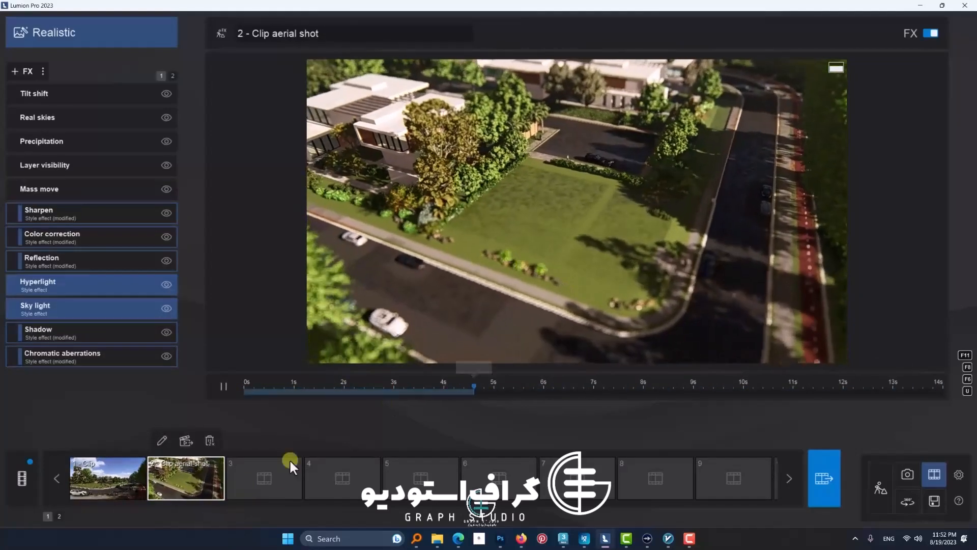
Step: Start recording a new movie clip in the empty third slot and play its timeline preview
{"action": "left_click", "coordinate": [248, 484]}
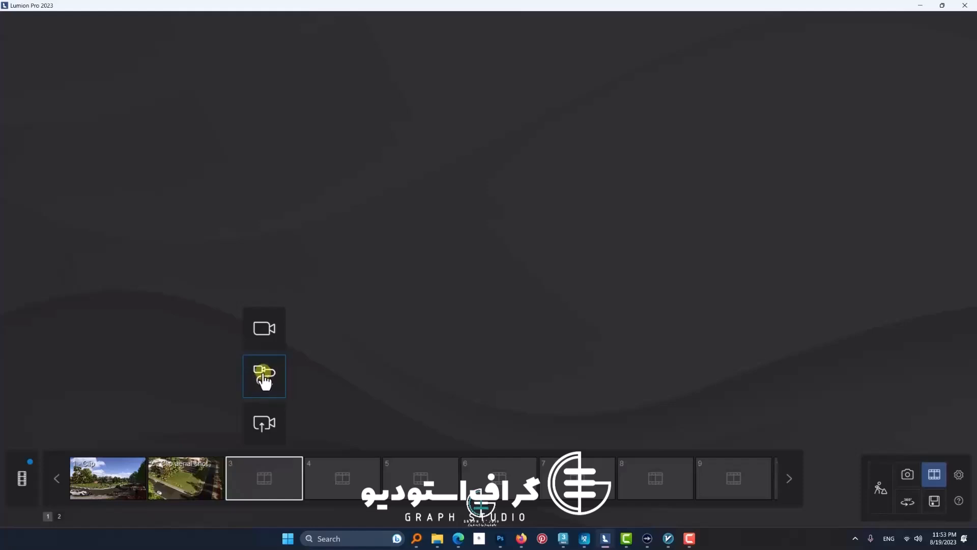
{"action": "left_click", "coordinate": [264, 328]}
{"action": "left_click", "coordinate": [102, 355]}
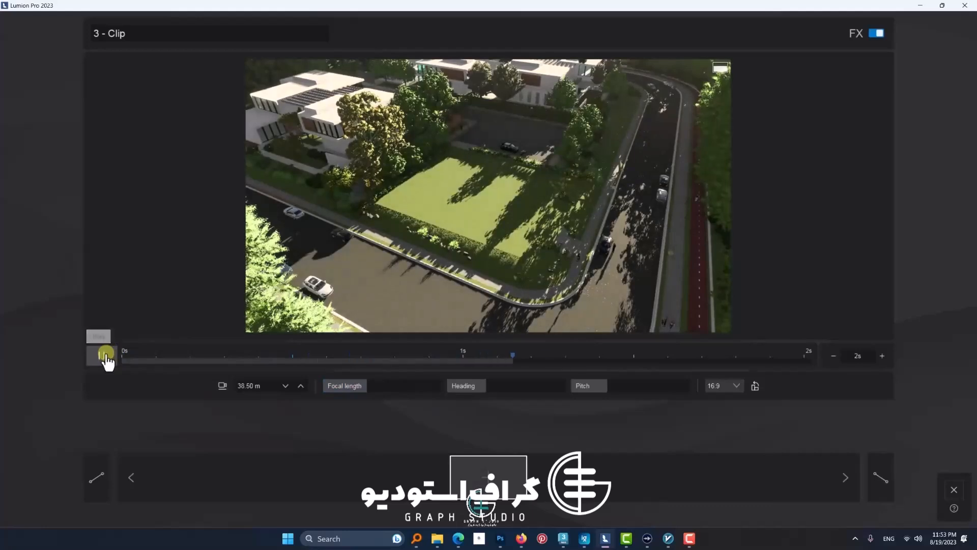
{"action": "left_click", "coordinate": [102, 353]}
{"action": "left_click", "coordinate": [100, 352]}
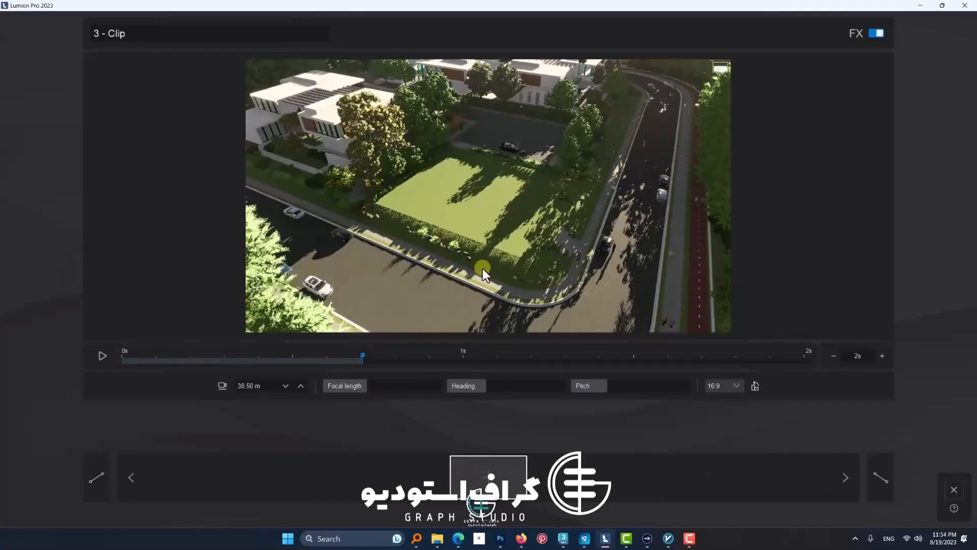
Step: Add a first camera keyframe framing the villa and silver car from street level, with a slightly longer focal length
{"action": "key", "text": "w"}
{"action": "right_click_drag", "start_coordinate": [408, 285], "coordinate": [461, 267]}
{"action": "key", "text": "w"}
{"action": "key", "text": "e"}
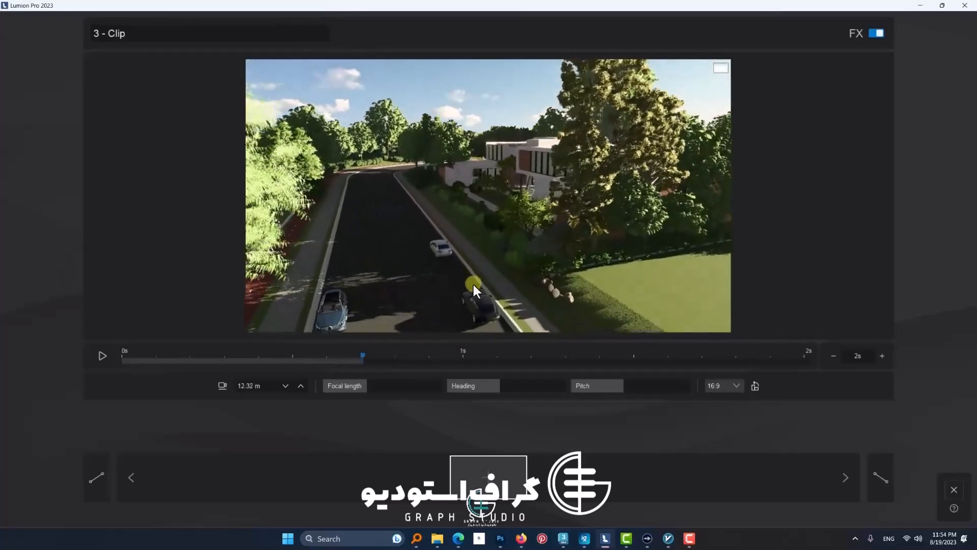
{"action": "right_click_drag", "start_coordinate": [434, 325], "coordinate": [447, 276]}
{"action": "key", "text": "a"}
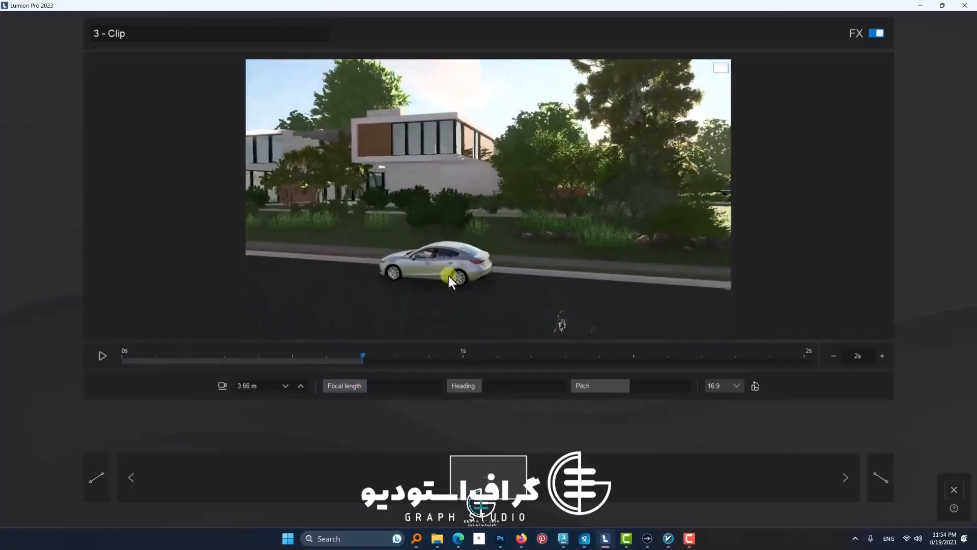
{"action": "key", "text": "q"}
{"action": "key", "text": "e"}
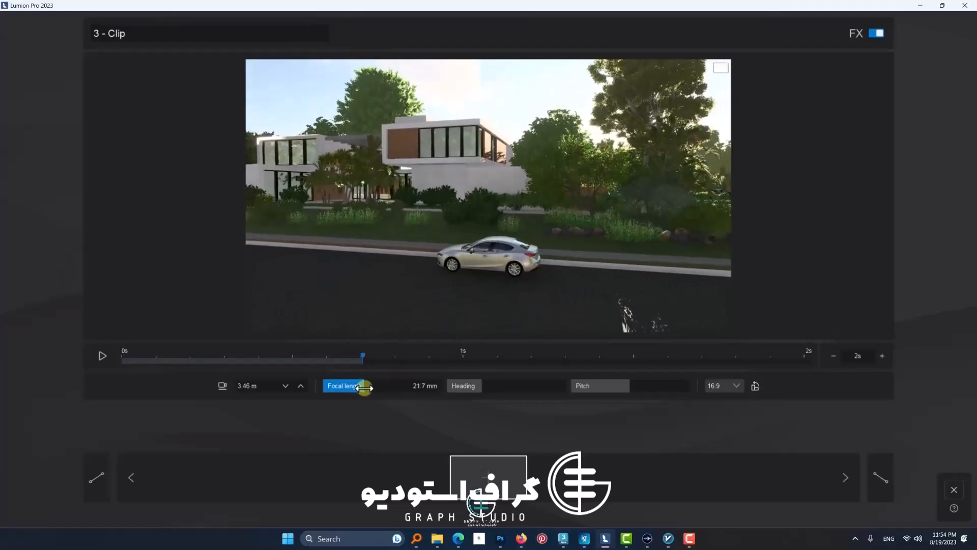
{"action": "left_click_drag", "start_coordinate": [360, 386], "coordinate": [371, 386]}
{"action": "right_click_drag", "start_coordinate": [418, 315], "coordinate": [417, 315]}
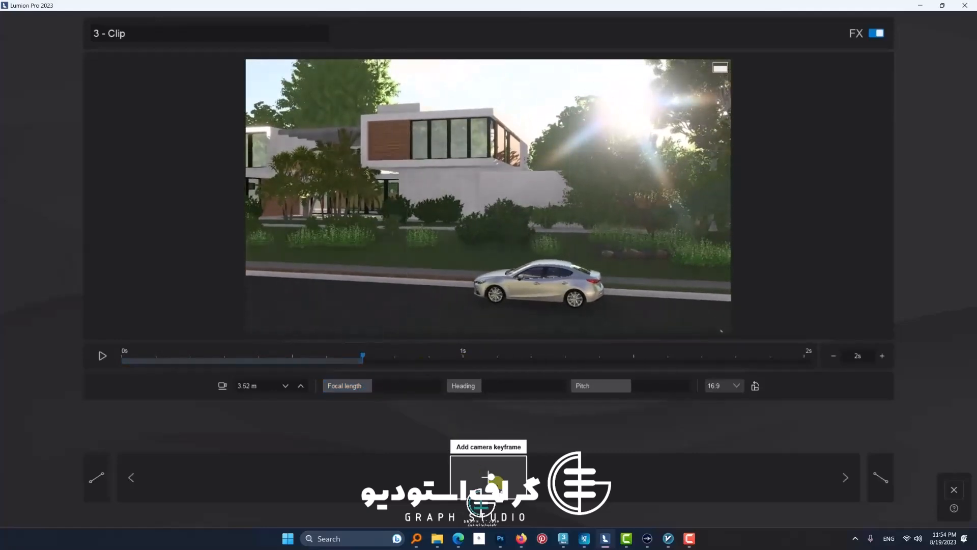
{"action": "left_click", "coordinate": [488, 477]}
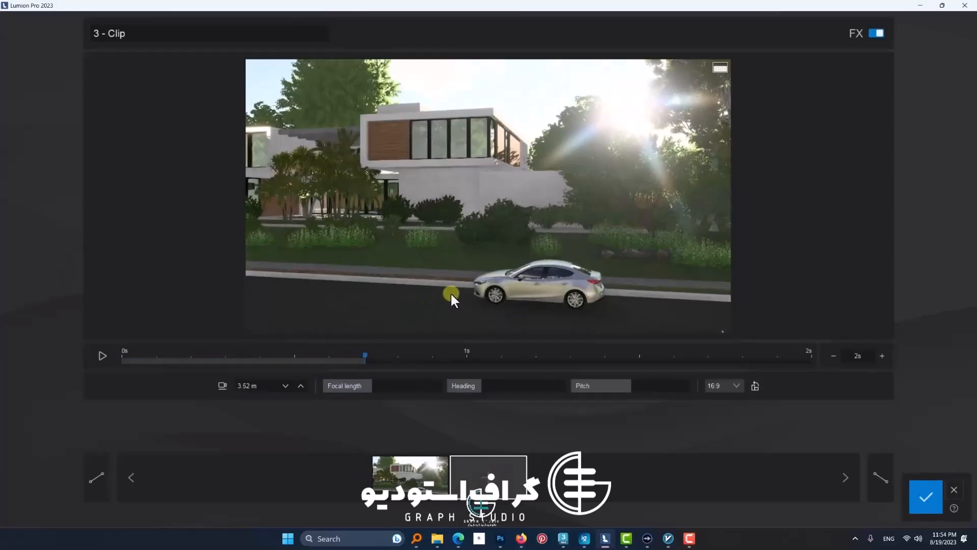
Step: Add a second camera keyframe farther left along the villa's street facade and preview the clip
{"action": "key", "text": "a"}
{"action": "right_click_drag", "start_coordinate": [450, 292], "coordinate": [458, 294]}
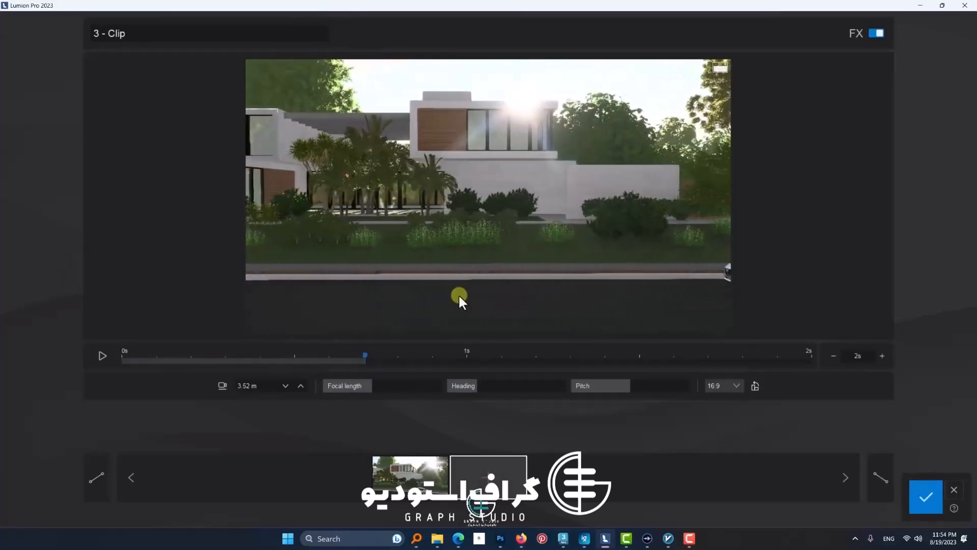
{"action": "key", "text": "a"}
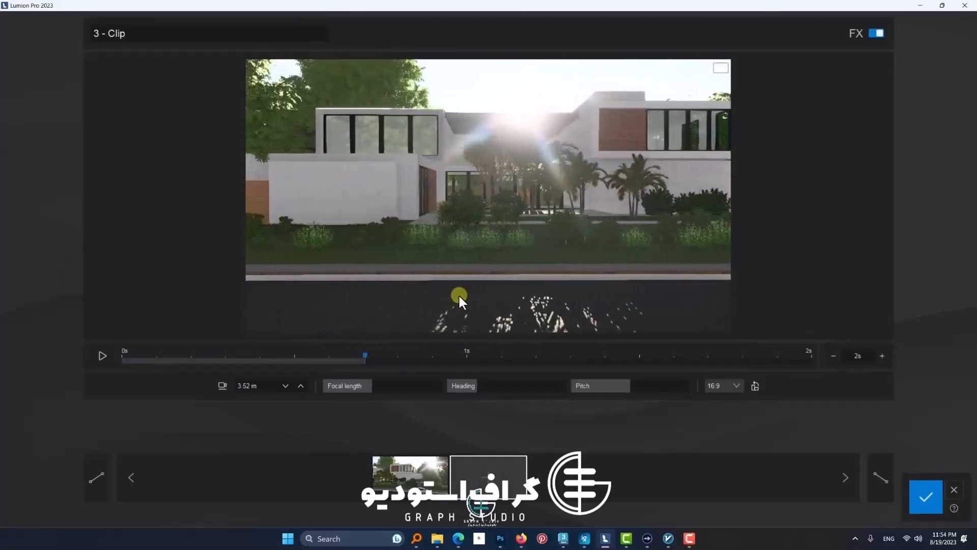
{"action": "key", "text": "a"}
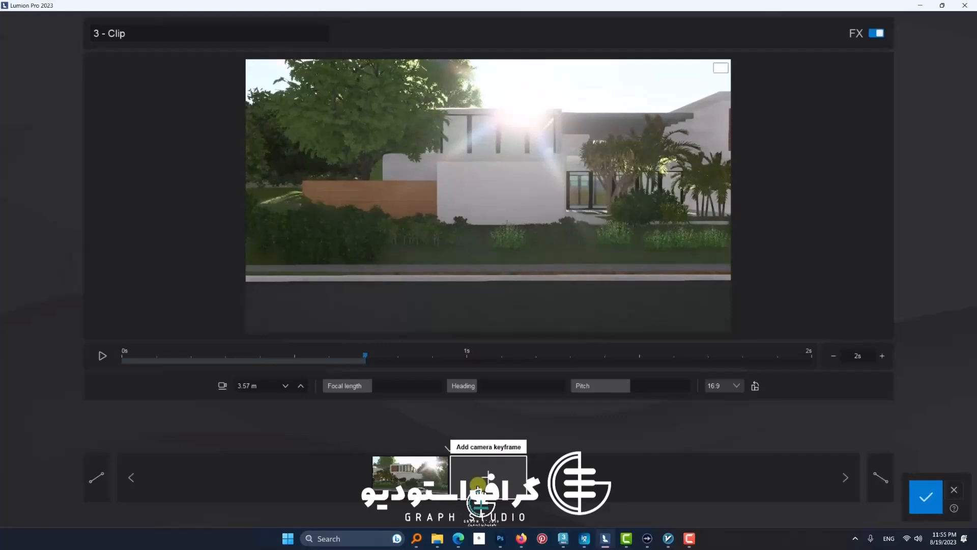
{"action": "left_click", "coordinate": [477, 485]}
{"action": "left_click", "coordinate": [102, 355]}
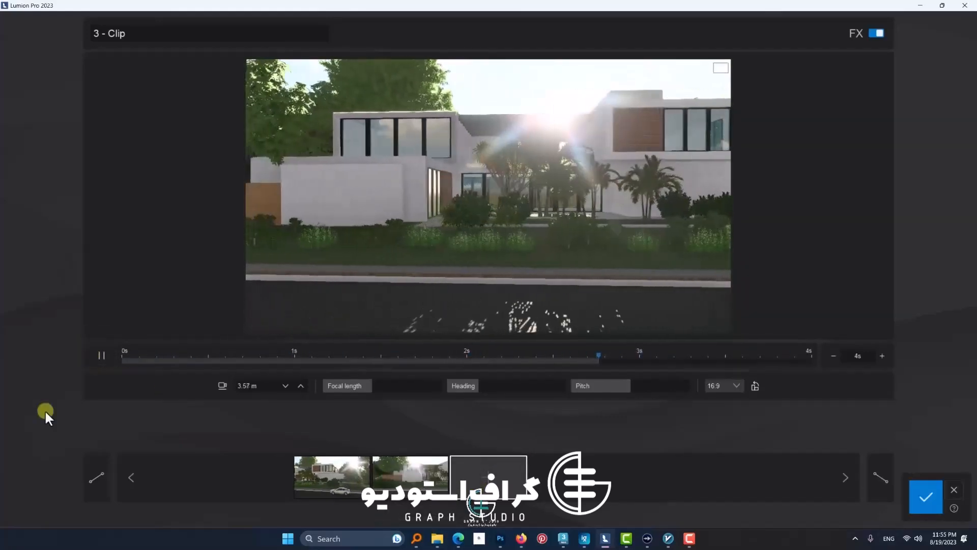
{"action": "left_click", "coordinate": [102, 357]}
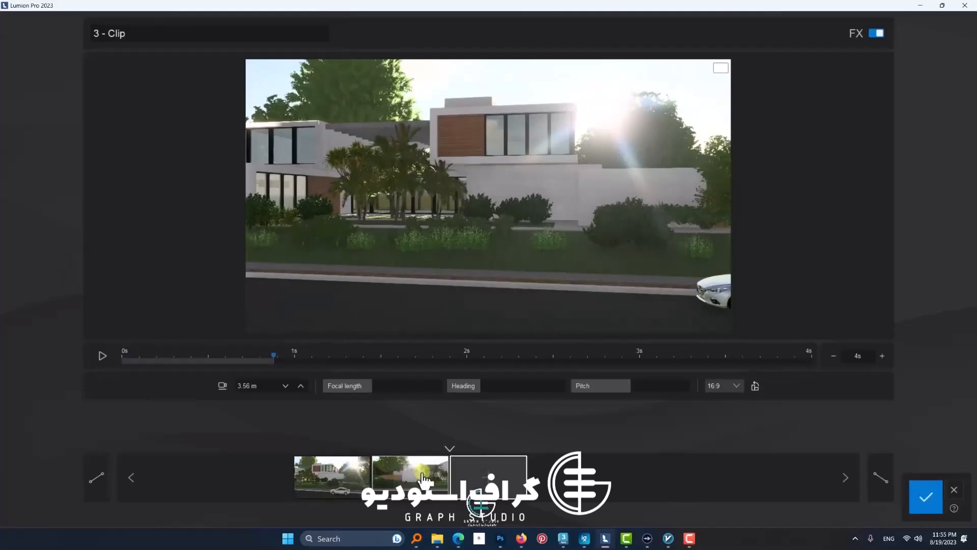
Step: Set the clip's length to 8 seconds and preview the movement
{"action": "left_click", "coordinate": [881, 357]}
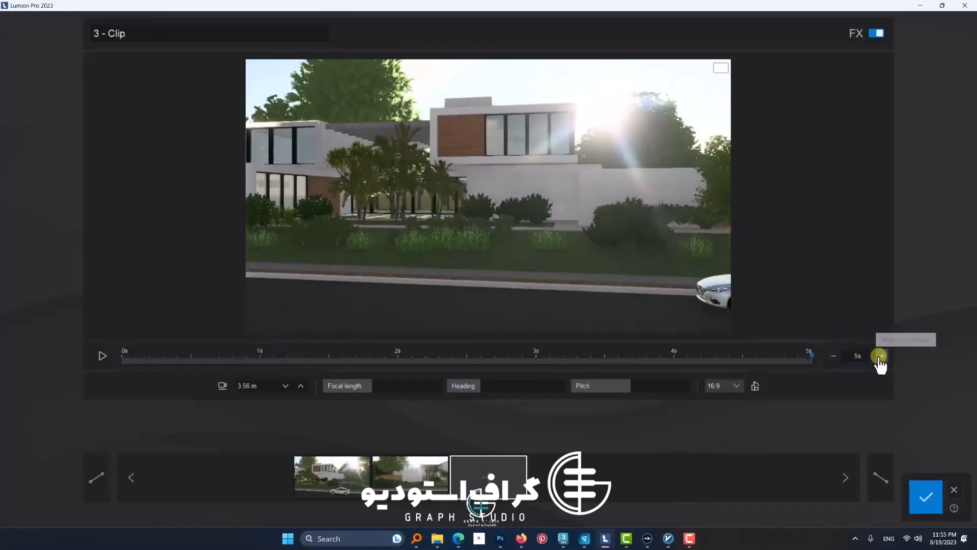
{"action": "left_click", "coordinate": [103, 355]}
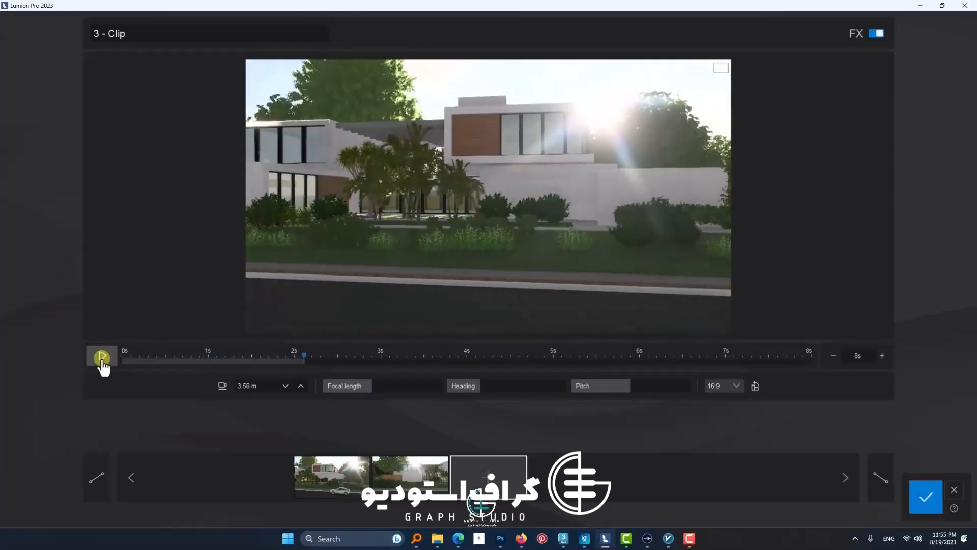
{"action": "left_click", "coordinate": [103, 356]}
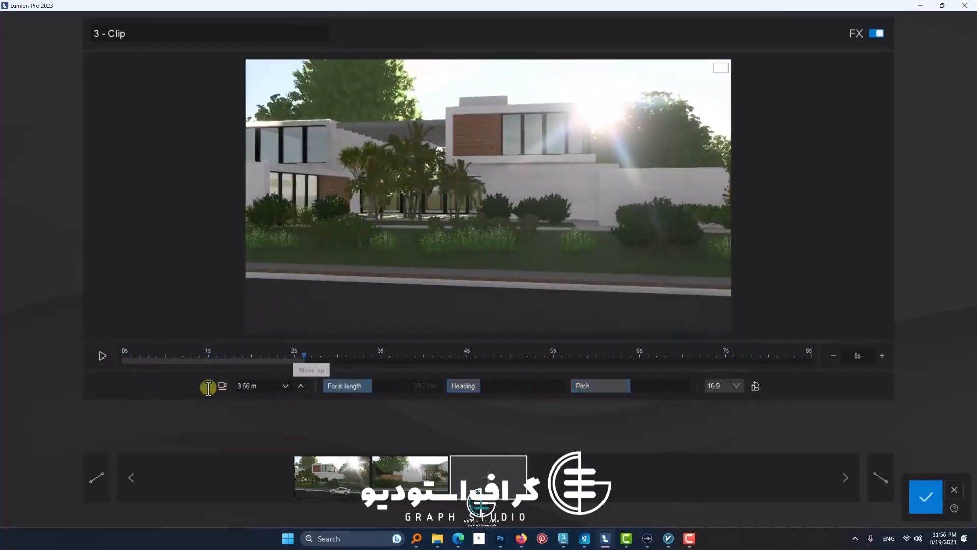
Step: Update the first camera keyframe with a view shifted left along the street and preview the clip
{"action": "left_click", "coordinate": [128, 479]}
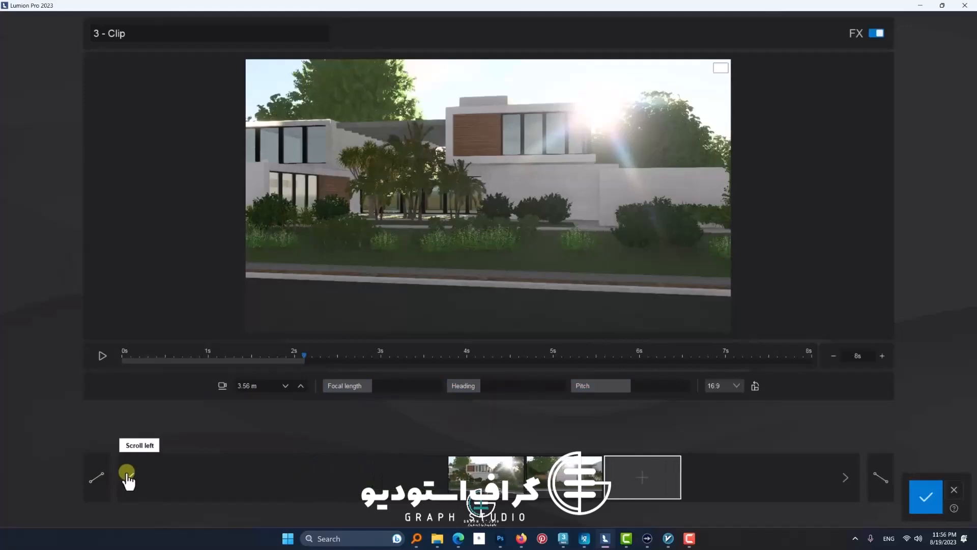
{"action": "left_click", "coordinate": [844, 480]}
{"action": "left_click", "coordinate": [336, 481]}
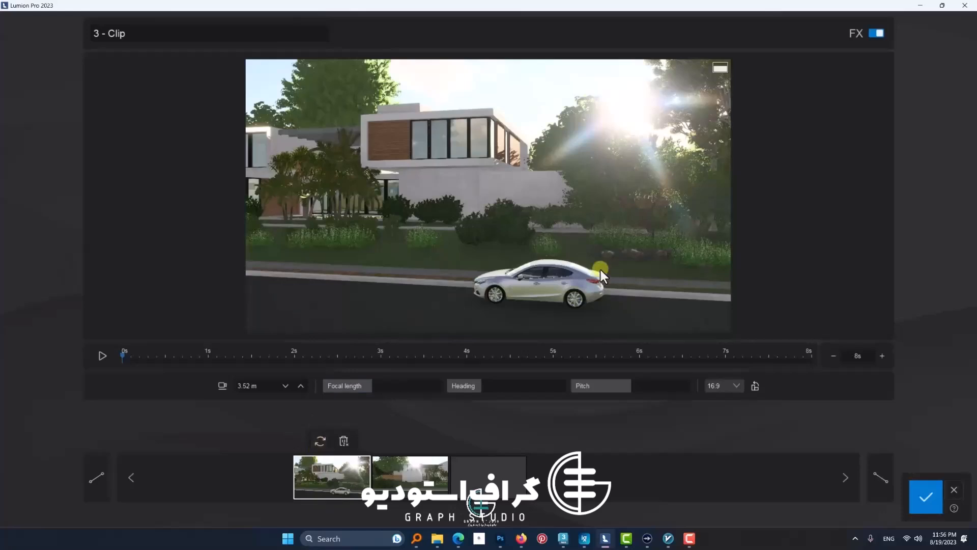
{"action": "left_click", "coordinate": [99, 357]}
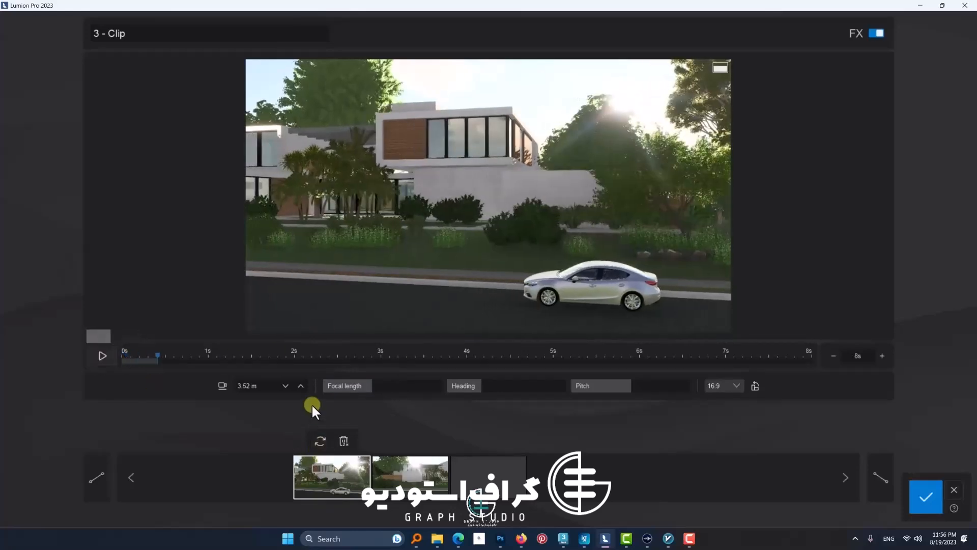
{"action": "right_click_drag", "start_coordinate": [470, 292], "coordinate": [472, 293]}
{"action": "key", "text": "a"}
{"action": "left_click", "coordinate": [321, 442]}
{"action": "left_click", "coordinate": [101, 358]}
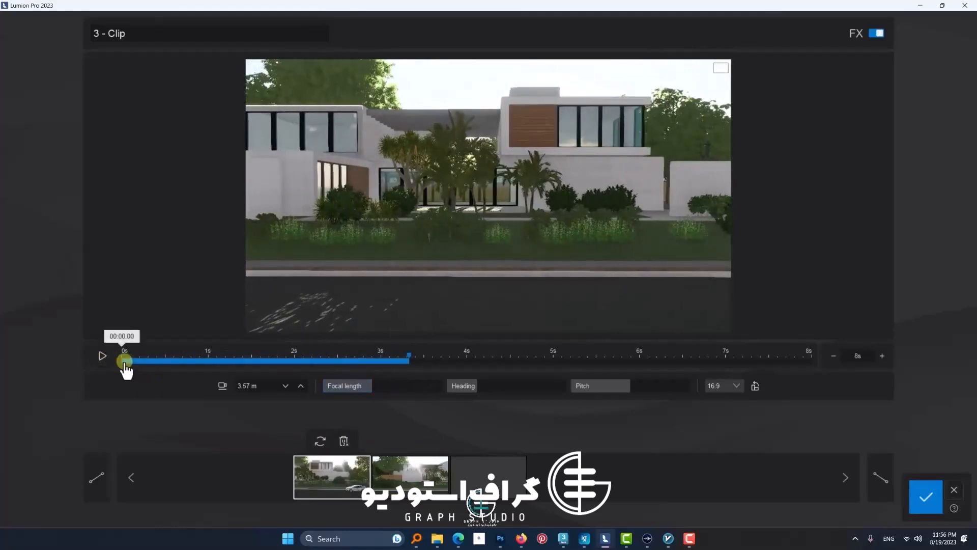
Step: Compare the first and second camera keyframes and play the clip with linear easing
{"action": "left_click", "coordinate": [124, 362]}
{"action": "left_click", "coordinate": [399, 478]}
{"action": "left_click", "coordinate": [334, 482]}
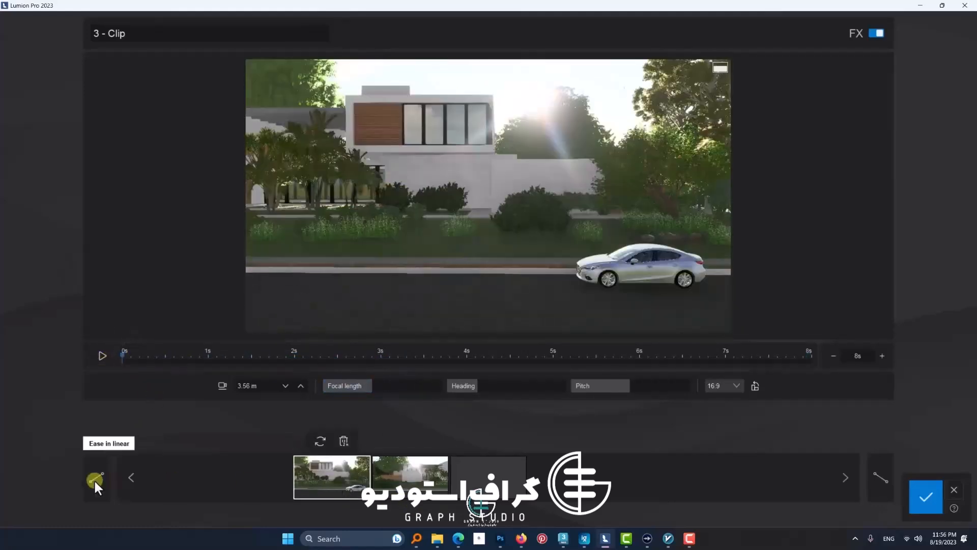
{"action": "left_click", "coordinate": [886, 473]}
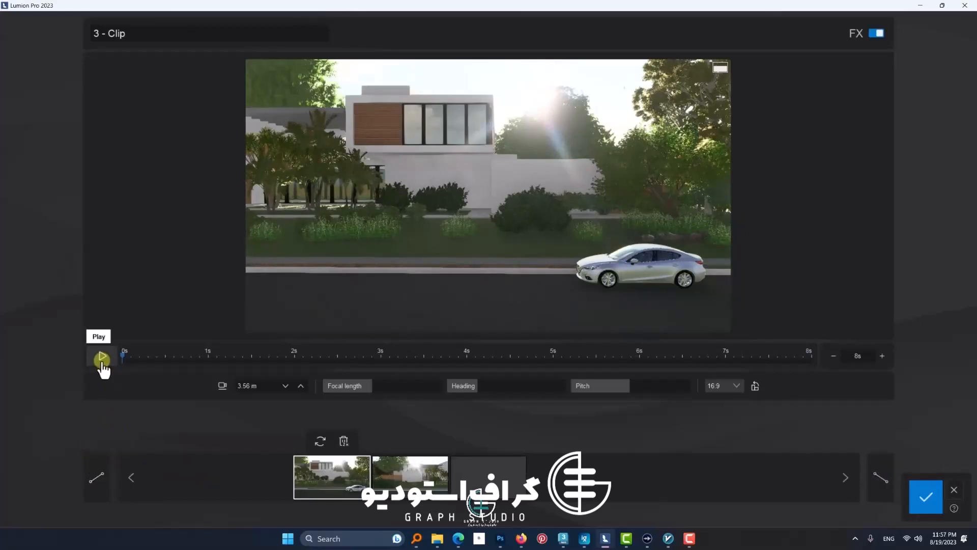
{"action": "left_click", "coordinate": [103, 358]}
{"action": "left_click", "coordinate": [115, 363]}
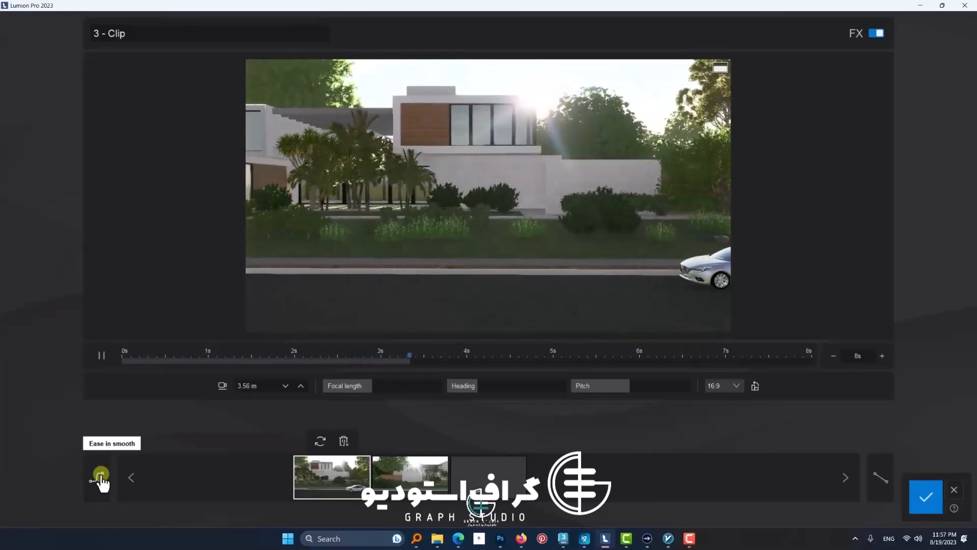
Step: Preview the clip from the start with smooth ease in, and again with ease in set back to linear
{"action": "left_click", "coordinate": [103, 356]}
{"action": "left_click", "coordinate": [121, 358]}
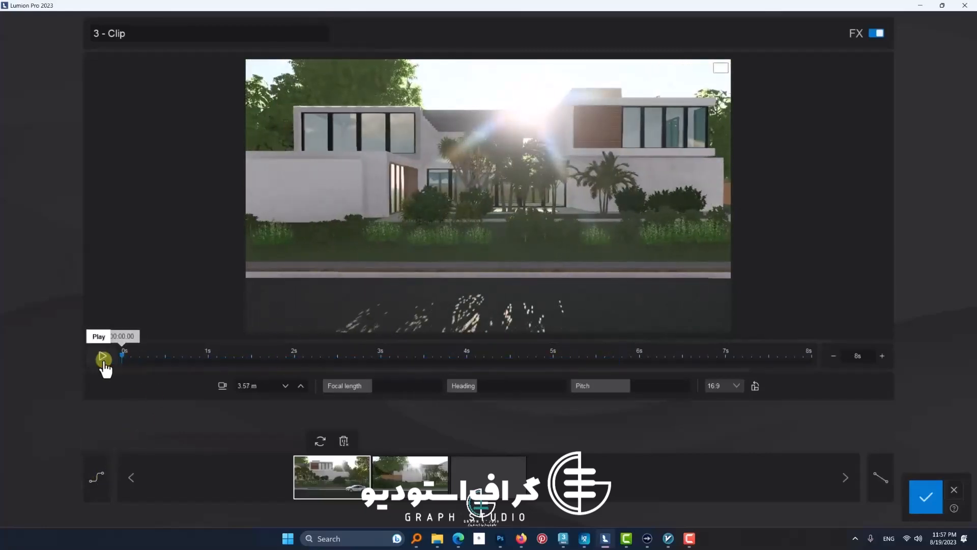
{"action": "left_click", "coordinate": [103, 358]}
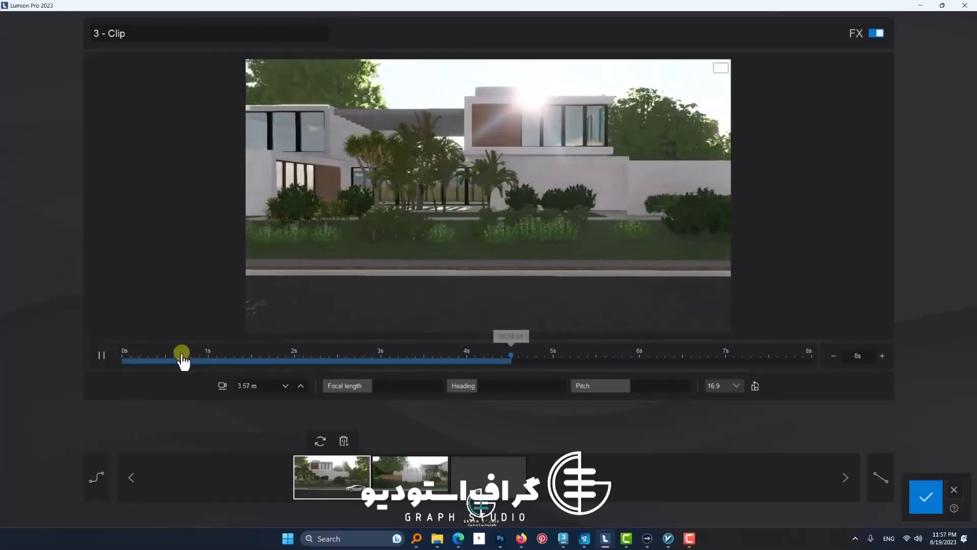
{"action": "left_click", "coordinate": [102, 358]}
{"action": "left_click", "coordinate": [100, 475]}
{"action": "left_click", "coordinate": [121, 358]}
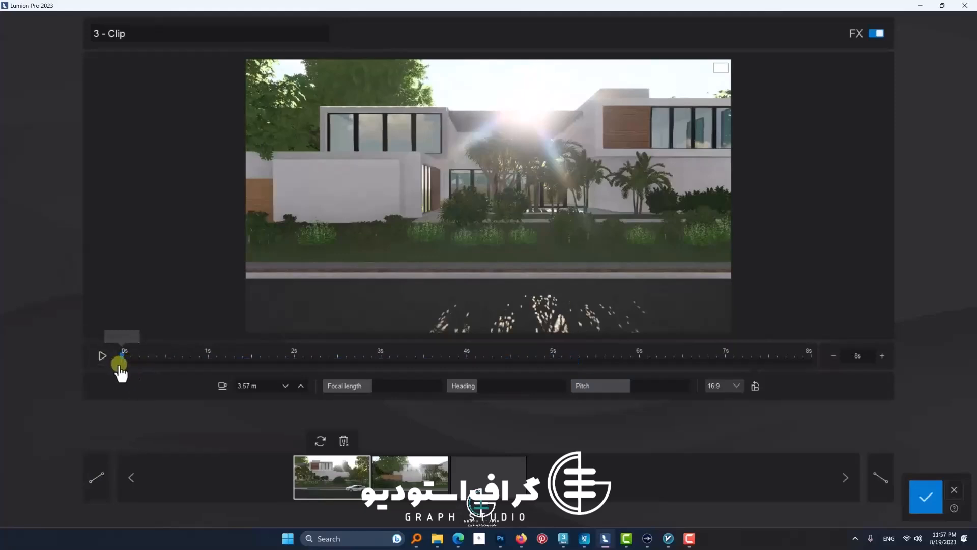
{"action": "left_click", "coordinate": [103, 358]}
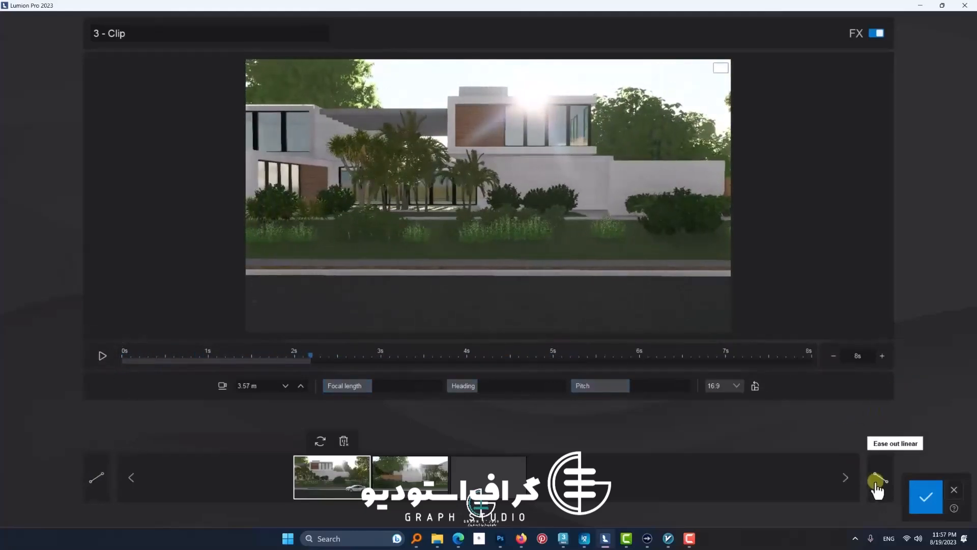
Step: Set both ease out and ease in to smooth and preview the clip from the start
{"action": "left_click", "coordinate": [102, 356]}
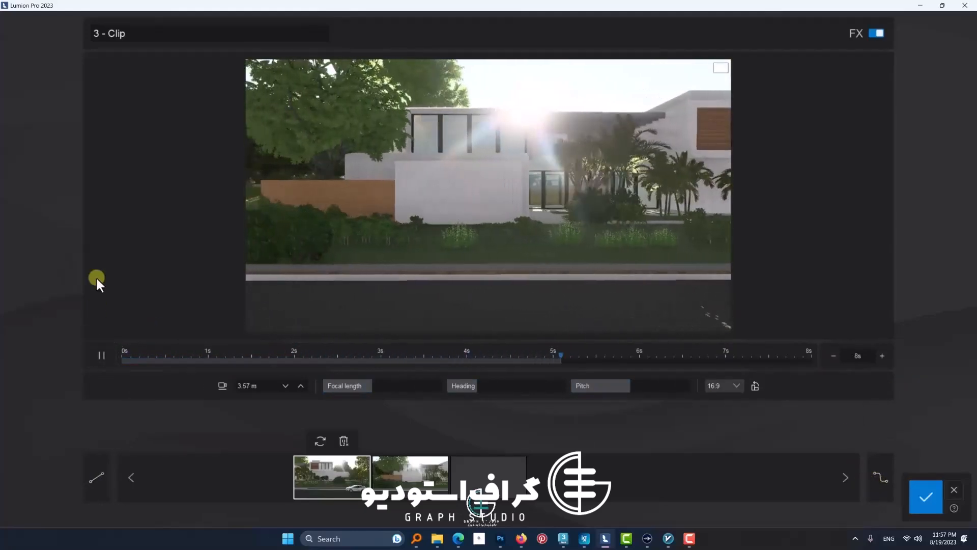
{"action": "left_click", "coordinate": [101, 356]}
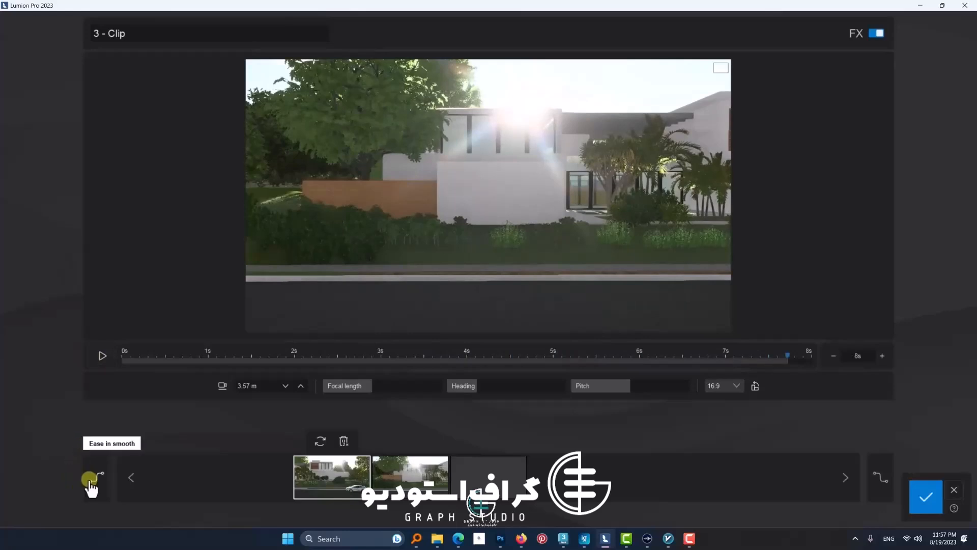
{"action": "left_click", "coordinate": [123, 358]}
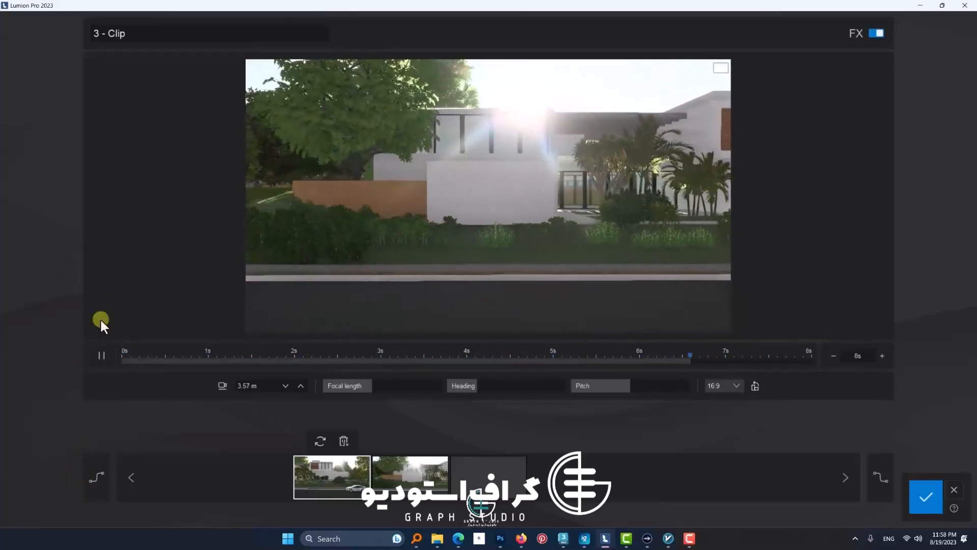
{"action": "left_click", "coordinate": [95, 356]}
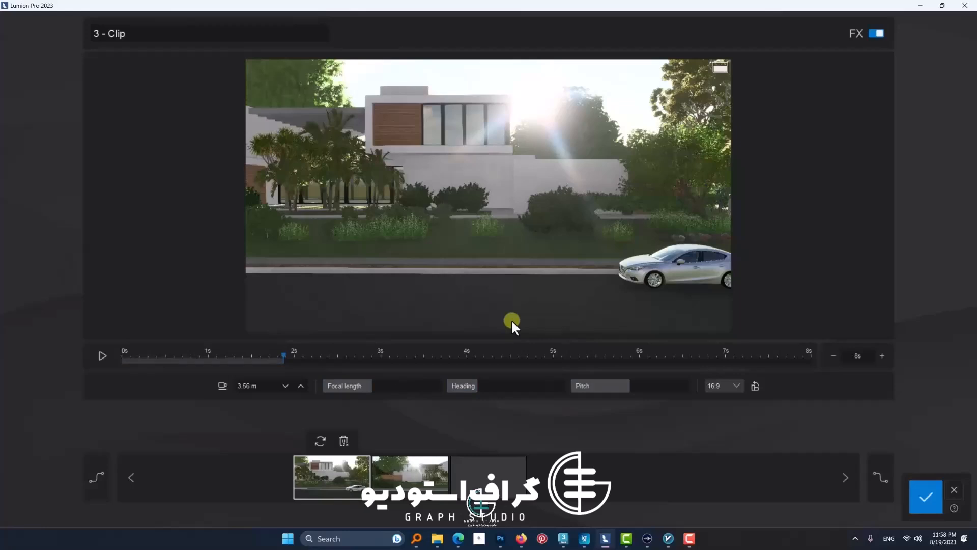
{"action": "left_click", "coordinate": [98, 356]}
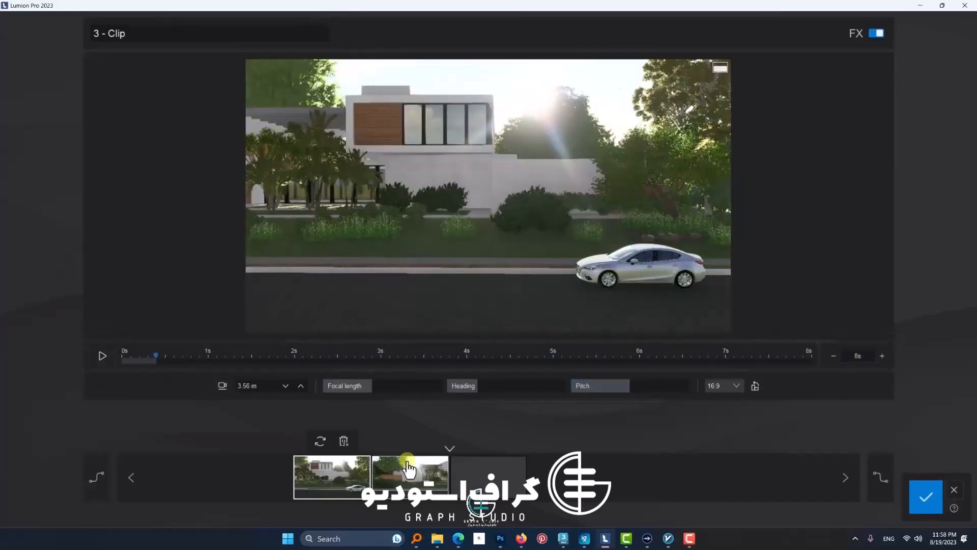
Step: Try a clip length of 6 seconds, settle on 7 seconds with linear ease in and ease out, and preview it
{"action": "left_click", "coordinate": [833, 356]}
{"action": "left_click", "coordinate": [833, 355]}
{"action": "left_click", "coordinate": [99, 359]}
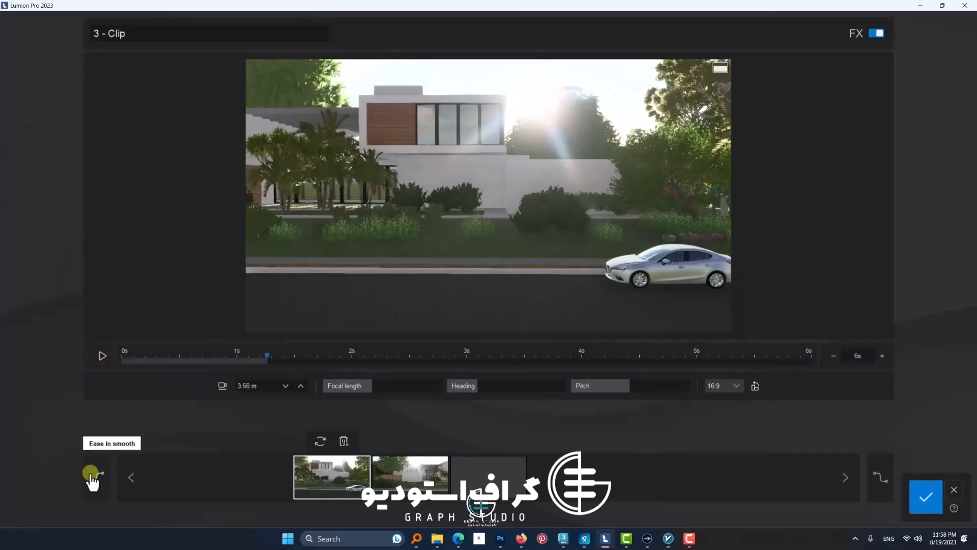
{"action": "left_click", "coordinate": [873, 468]}
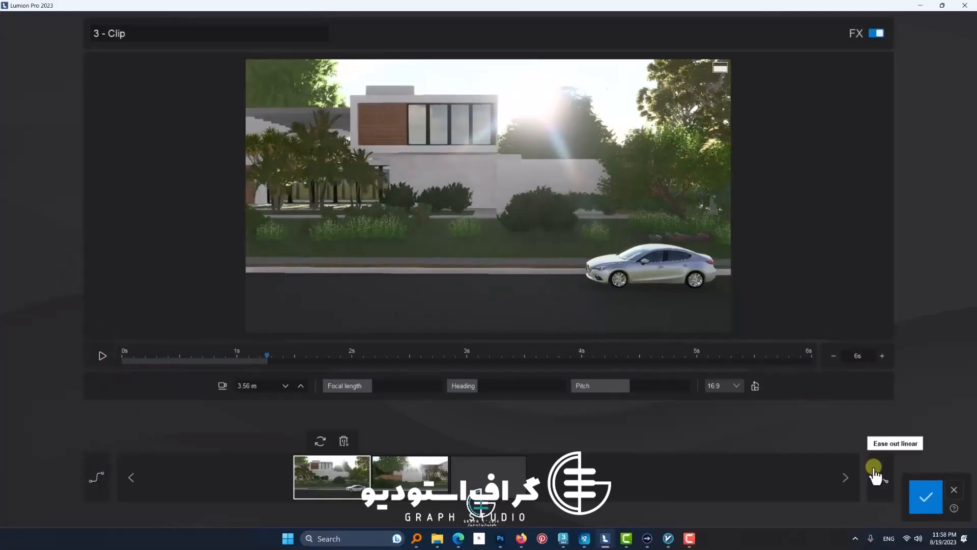
{"action": "left_click", "coordinate": [99, 357]}
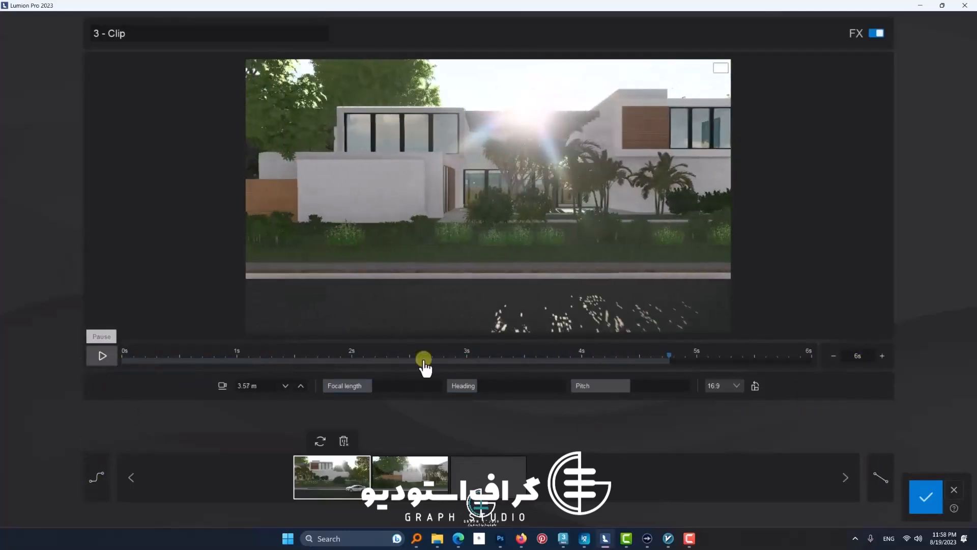
{"action": "left_click", "coordinate": [882, 356]}
{"action": "left_click", "coordinate": [97, 356]}
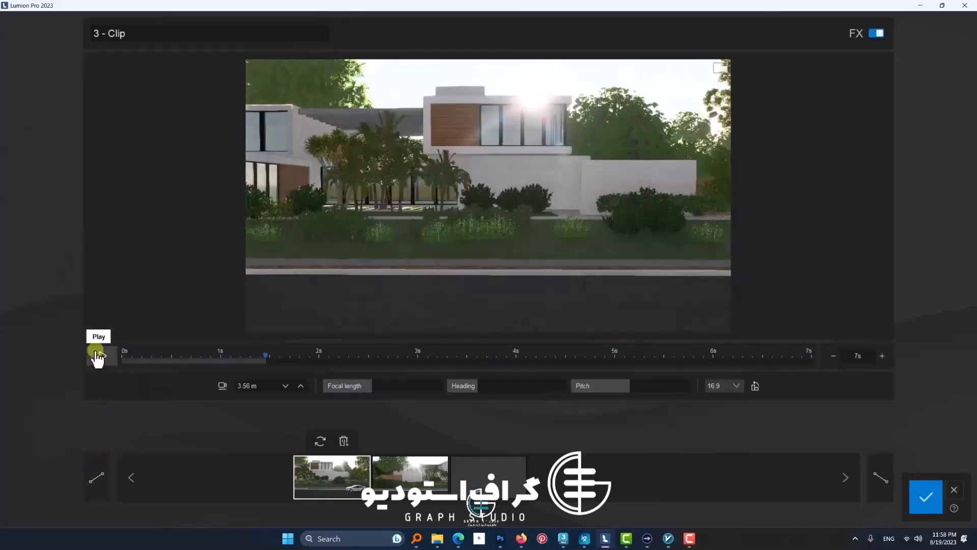
{"action": "left_click", "coordinate": [97, 358]}
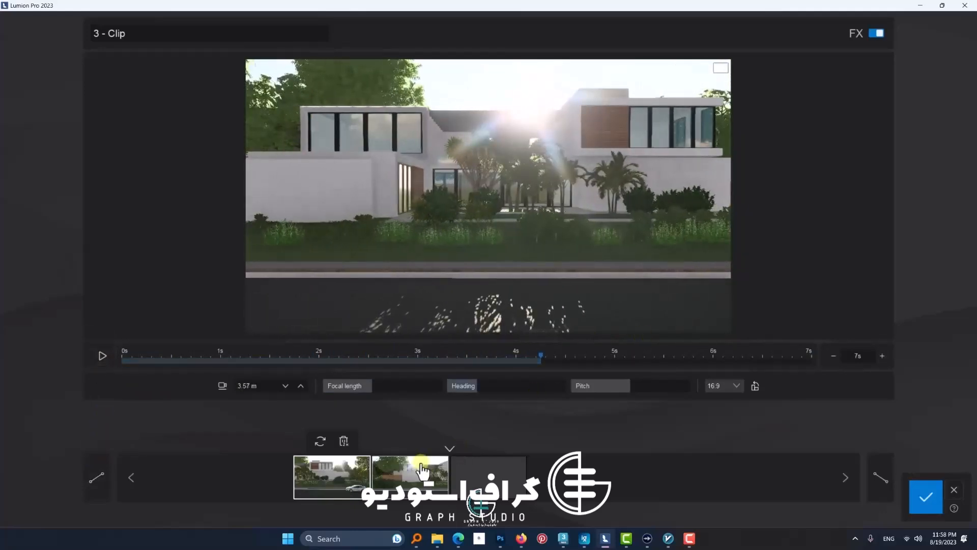
Step: Shift the second keyframe's camera sideways along the street facade, update that keyframe and preview the clip
{"action": "left_click", "coordinate": [410, 476]}
{"action": "key", "text": "d"}
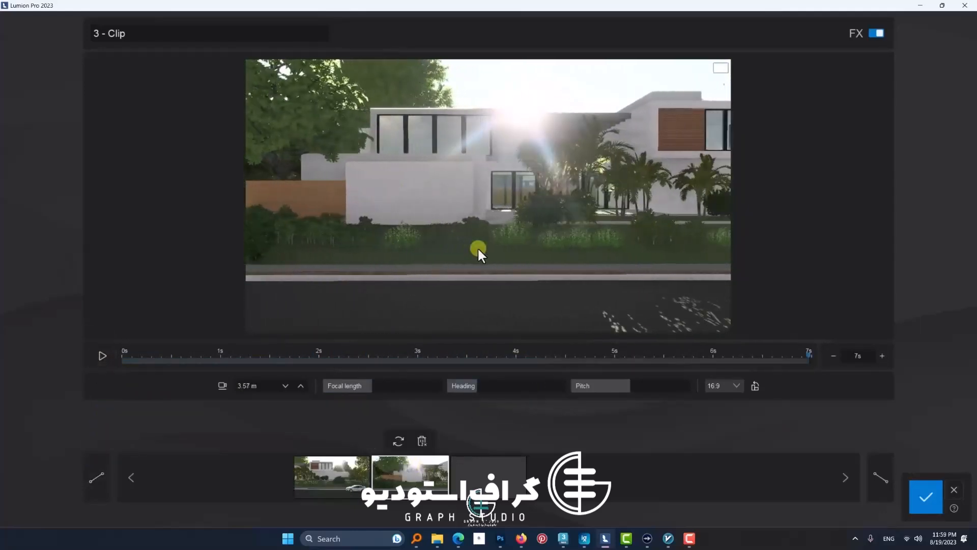
{"action": "left_click", "coordinate": [398, 443]}
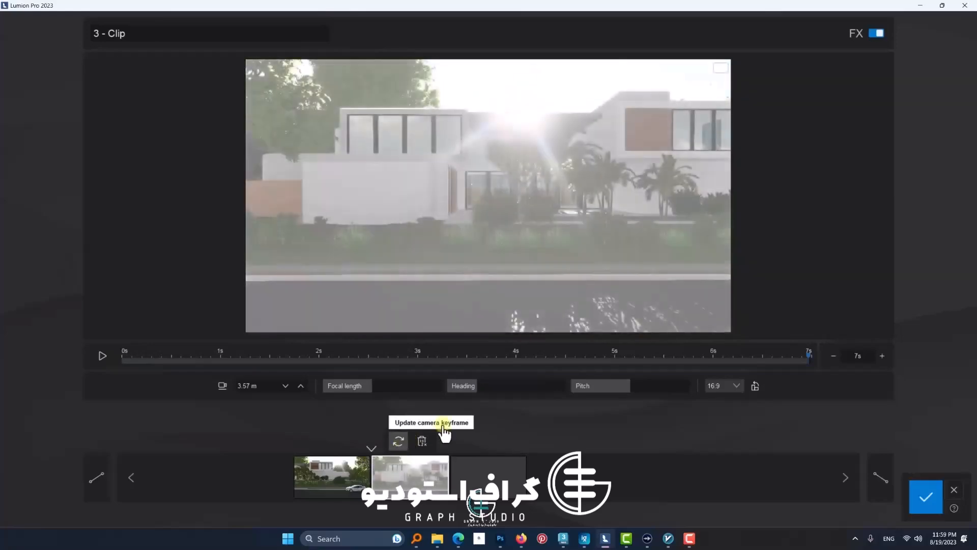
{"action": "left_click", "coordinate": [101, 356]}
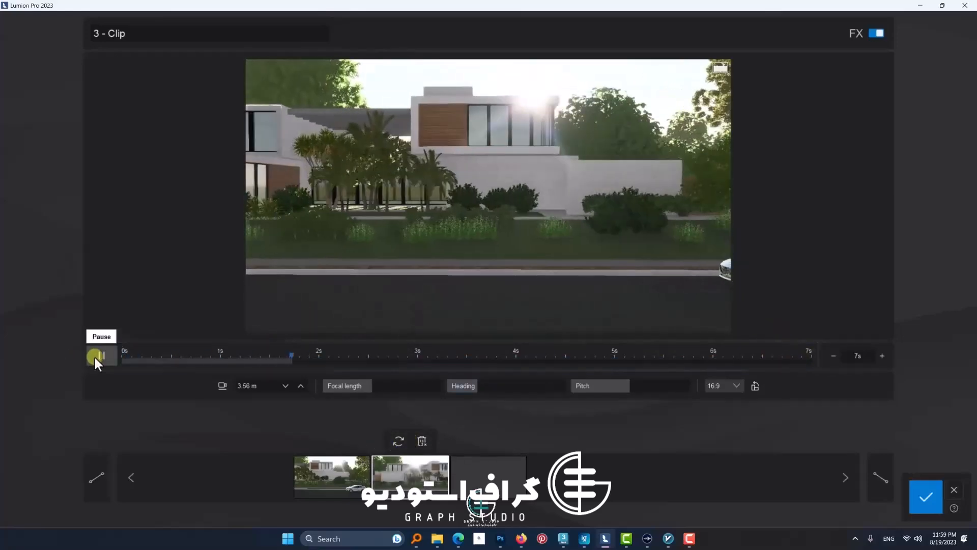
Step: Try a clip length of 5 seconds and preview it, first with linear and again with smooth ease in
{"action": "left_click", "coordinate": [833, 355]}
{"action": "left_click", "coordinate": [833, 355]}
{"action": "left_click", "coordinate": [104, 358]}
{"action": "left_click", "coordinate": [105, 361]}
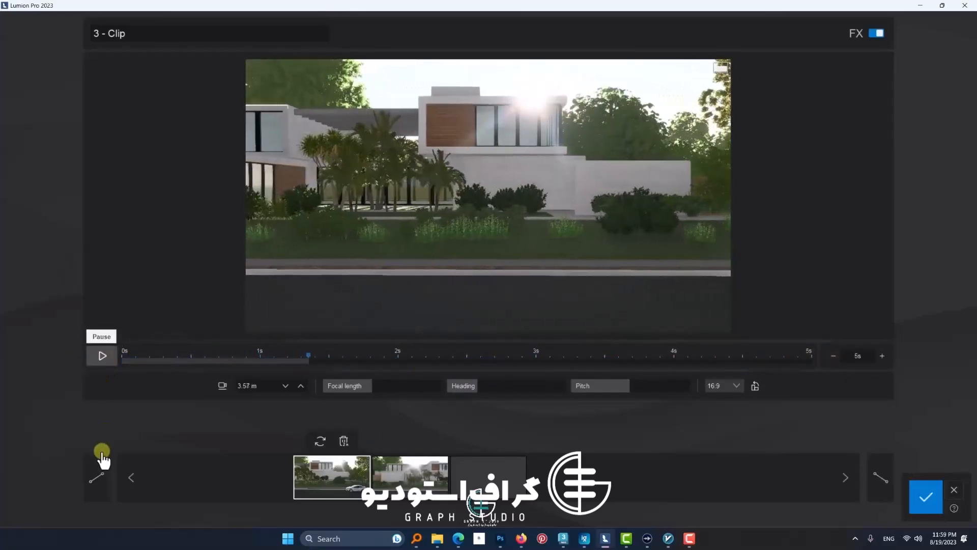
{"action": "left_click", "coordinate": [98, 476]}
{"action": "left_click", "coordinate": [104, 359]}
{"action": "left_click", "coordinate": [123, 361]}
{"action": "left_click", "coordinate": [104, 360]}
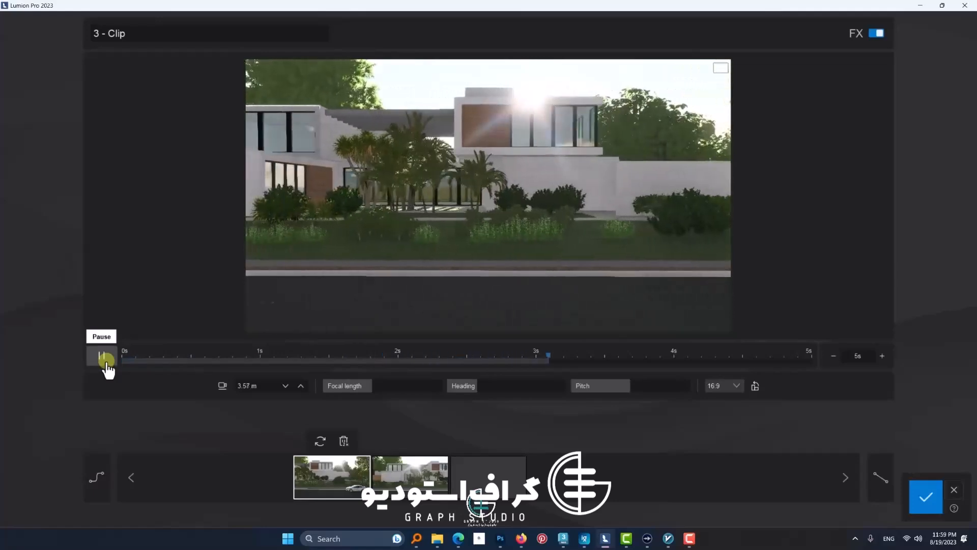
{"action": "left_click", "coordinate": [105, 360]}
Step: Set the third clip's length to 6 seconds with linear ease in, save the clip and play it
{"action": "left_click", "coordinate": [882, 355]}
{"action": "left_click", "coordinate": [93, 358]}
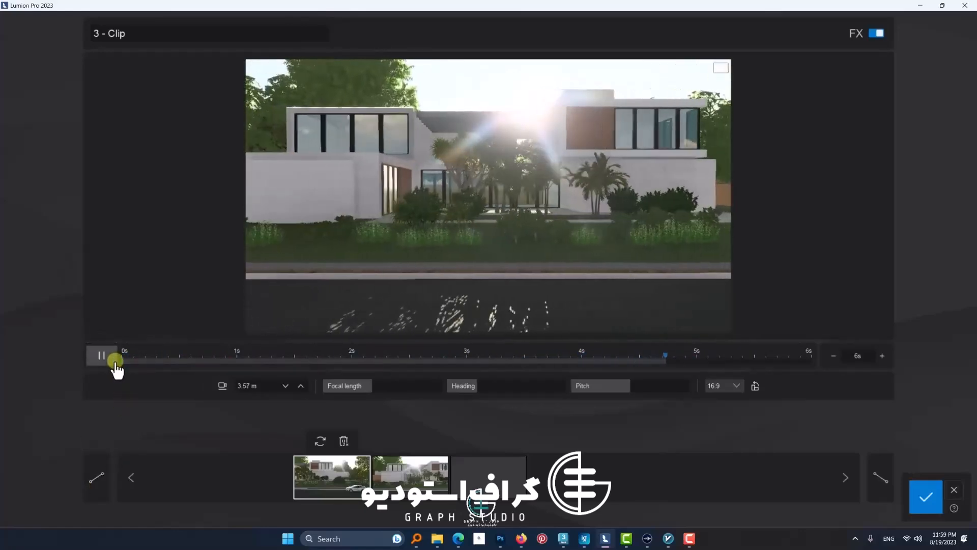
{"action": "left_click", "coordinate": [115, 363]}
{"action": "left_click", "coordinate": [925, 498]}
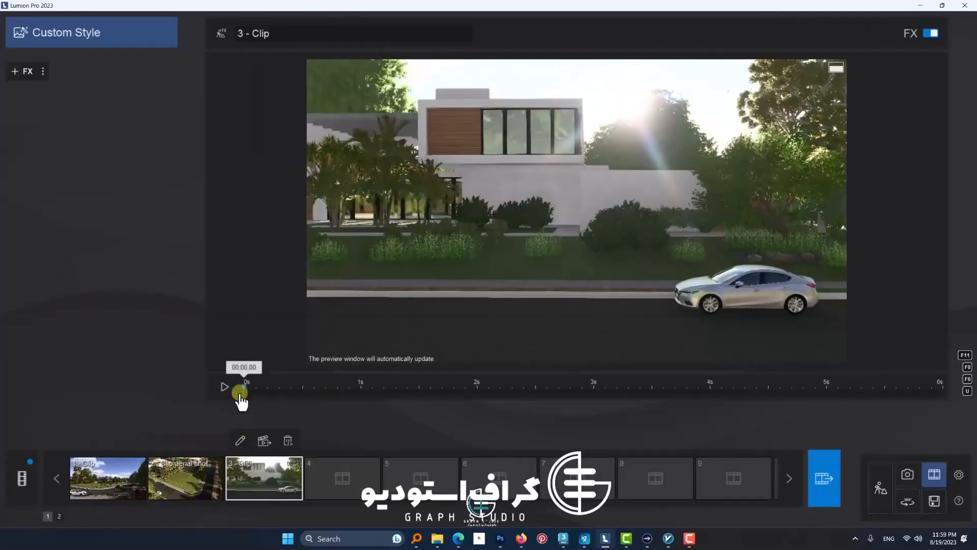
{"action": "left_click", "coordinate": [224, 388]}
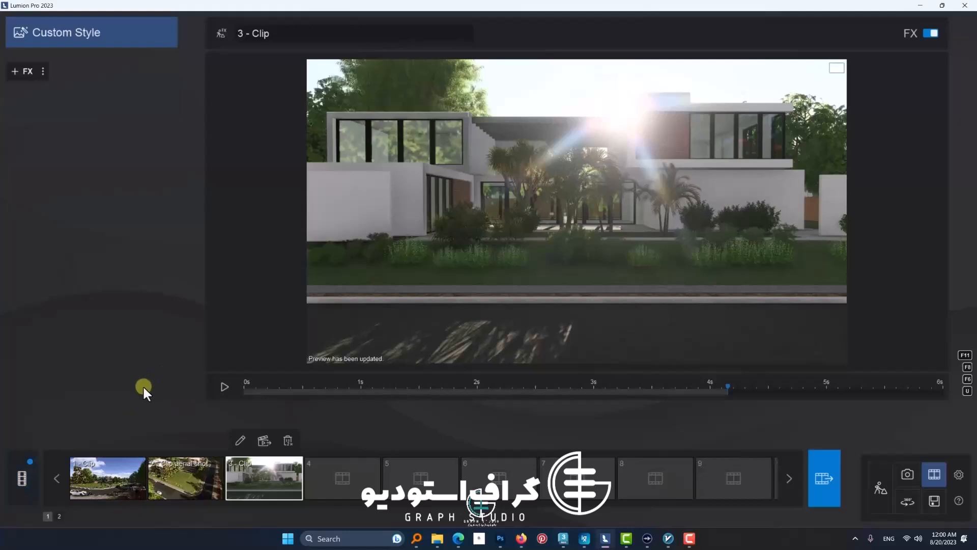
Step: Look at the movie render settings and the combined timeline of the entire movie
{"action": "left_click", "coordinate": [106, 478]}
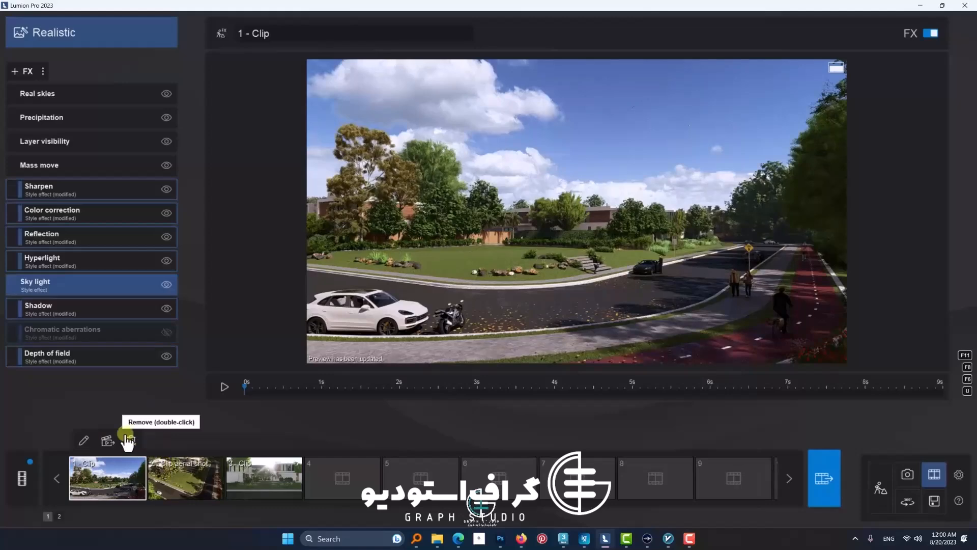
{"action": "left_click", "coordinate": [819, 475]}
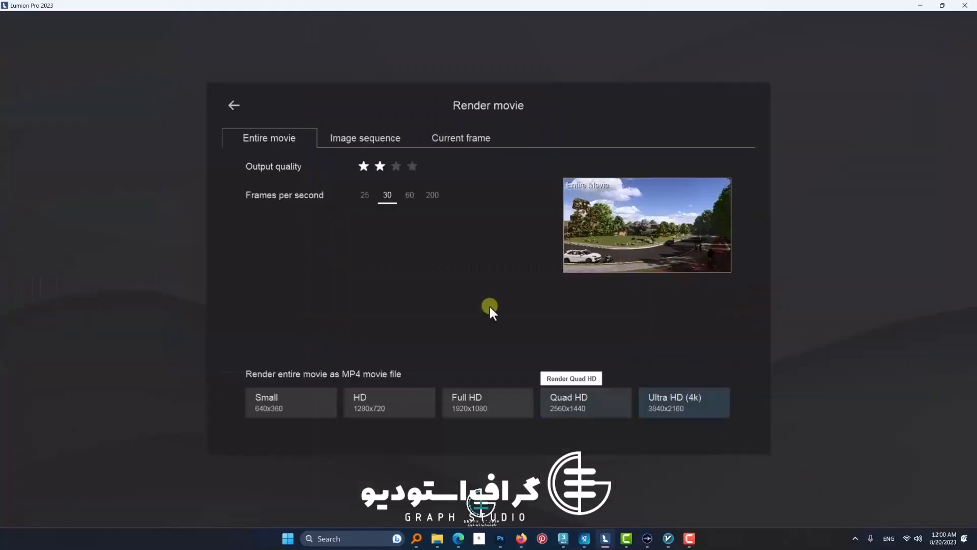
{"action": "left_click", "coordinate": [234, 105]}
{"action": "left_click", "coordinate": [11, 484]}
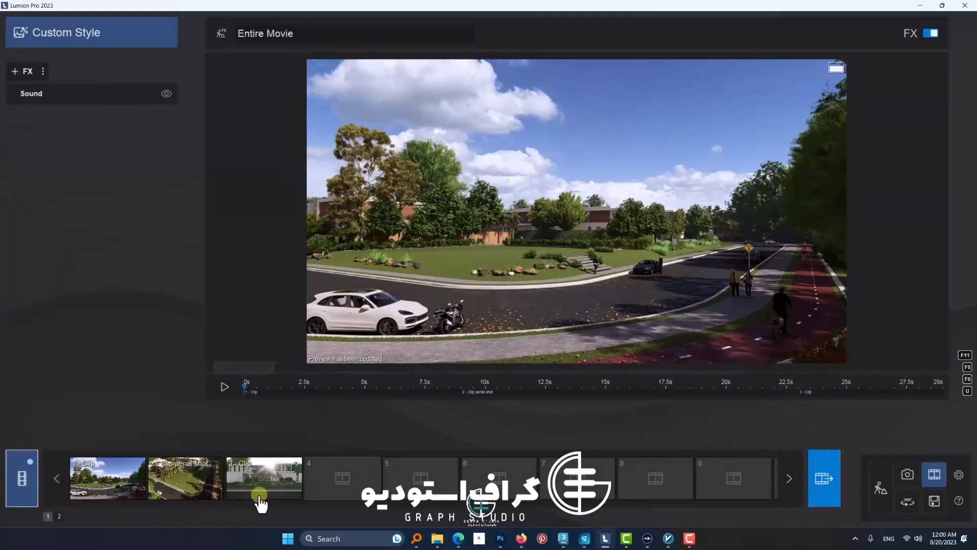
Step: Play the first, second and third clips in turn to compare their camera movements
{"action": "left_click", "coordinate": [89, 484]}
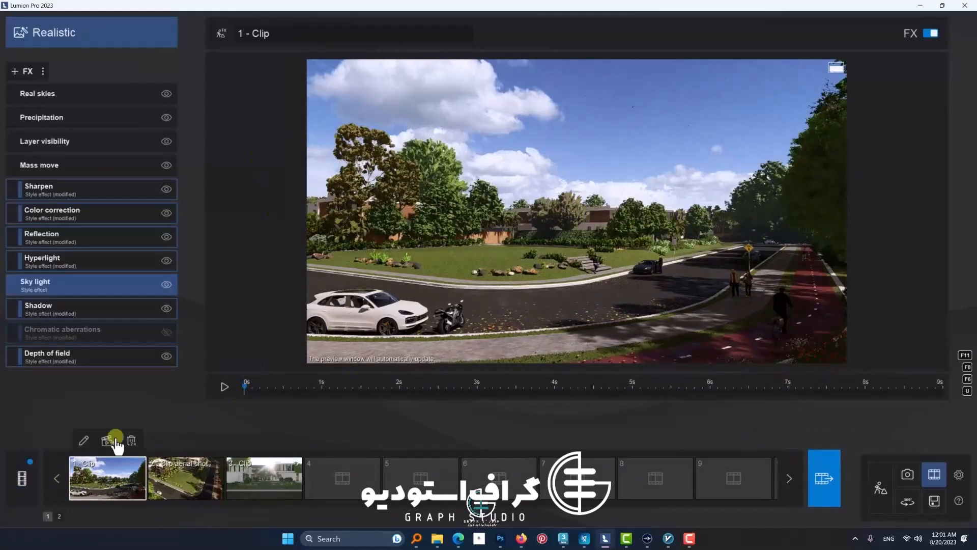
{"action": "left_click", "coordinate": [224, 387]}
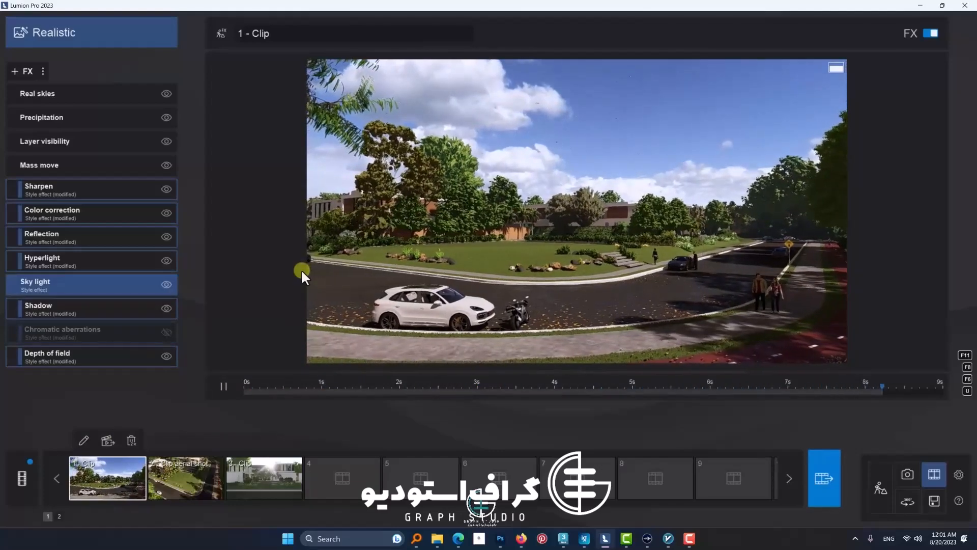
{"action": "left_click", "coordinate": [192, 476]}
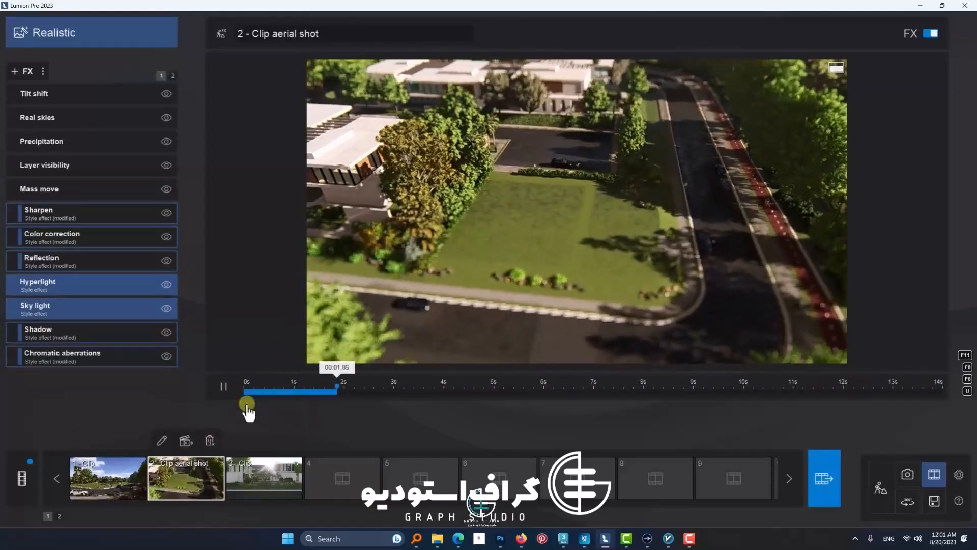
{"action": "left_click", "coordinate": [246, 477]}
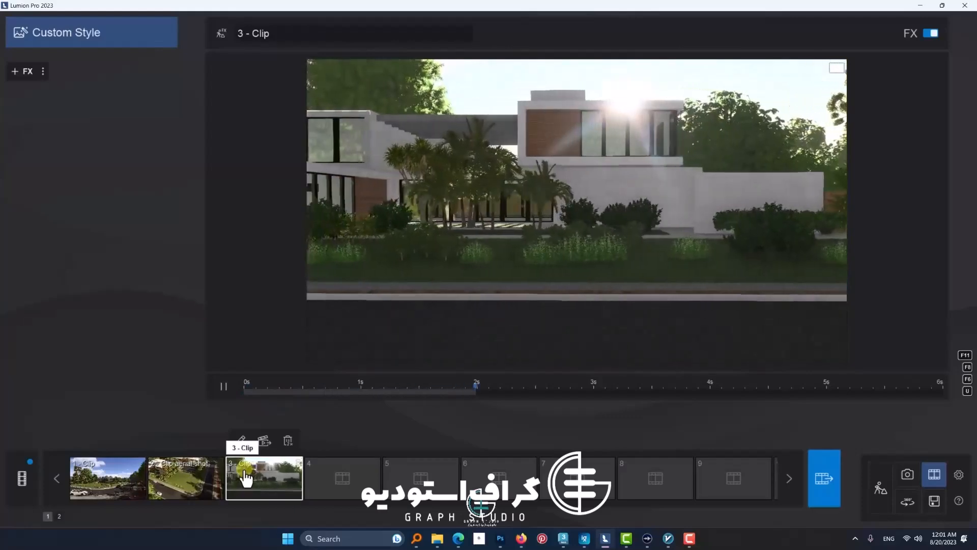
{"action": "left_click", "coordinate": [226, 388]}
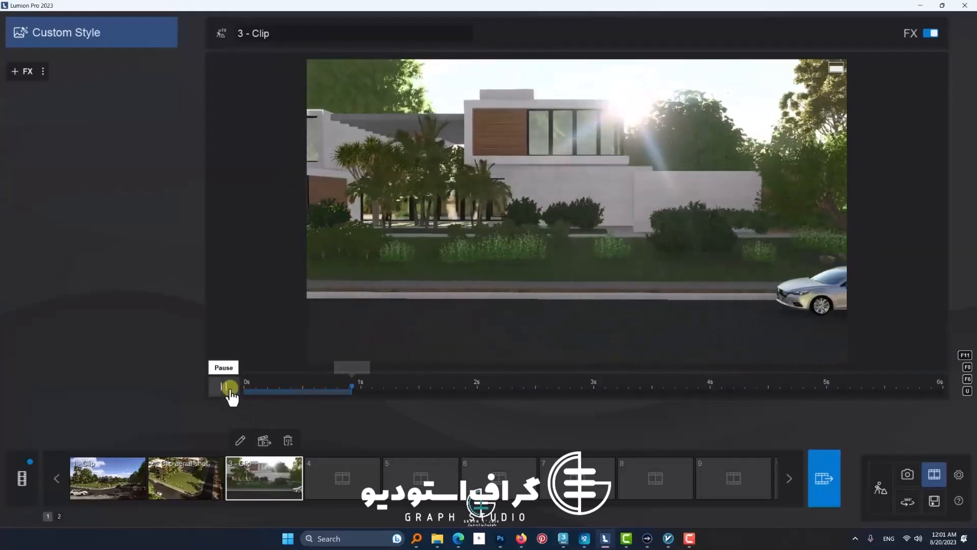
{"action": "left_click", "coordinate": [262, 480]}
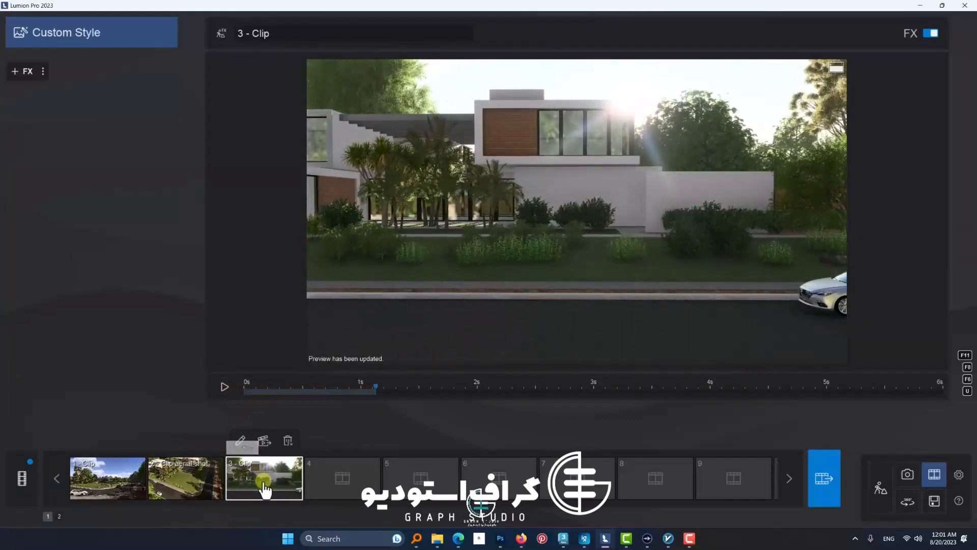
Step: Create a camera clip in the fourth slot and add a keyframe closer to the villa, about 7.1 m high
{"action": "left_click", "coordinate": [328, 481]}
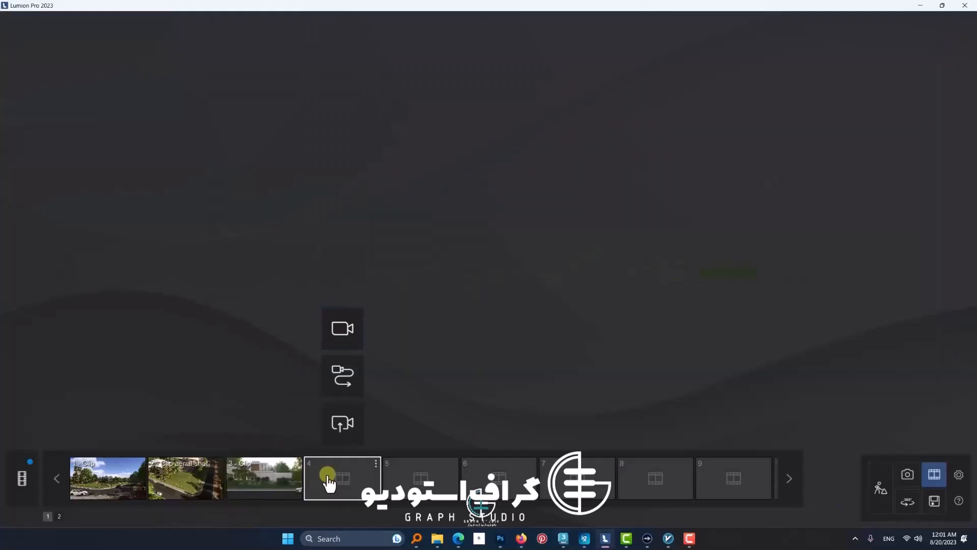
{"action": "left_click", "coordinate": [337, 347]}
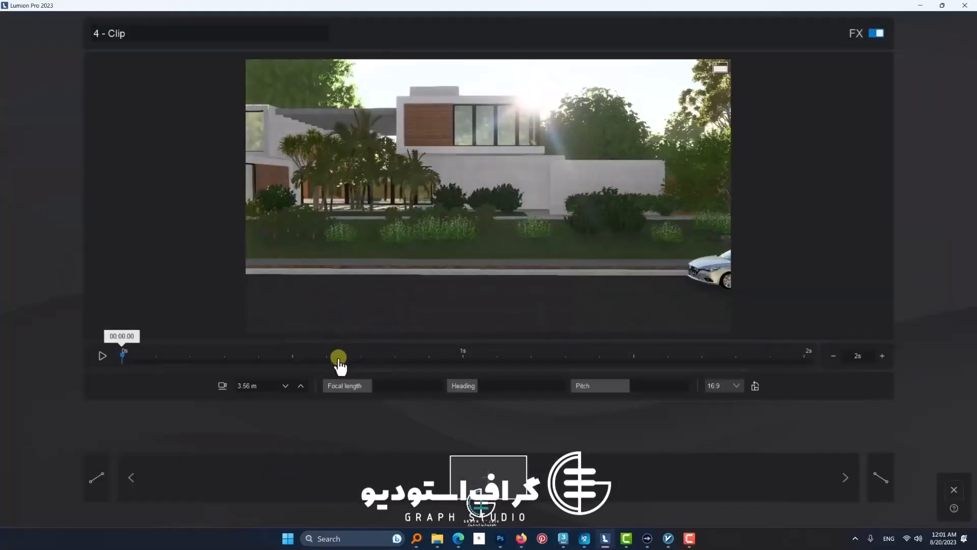
{"action": "key", "text": "w"}
{"action": "key", "text": "a"}
{"action": "key", "text": "q"}
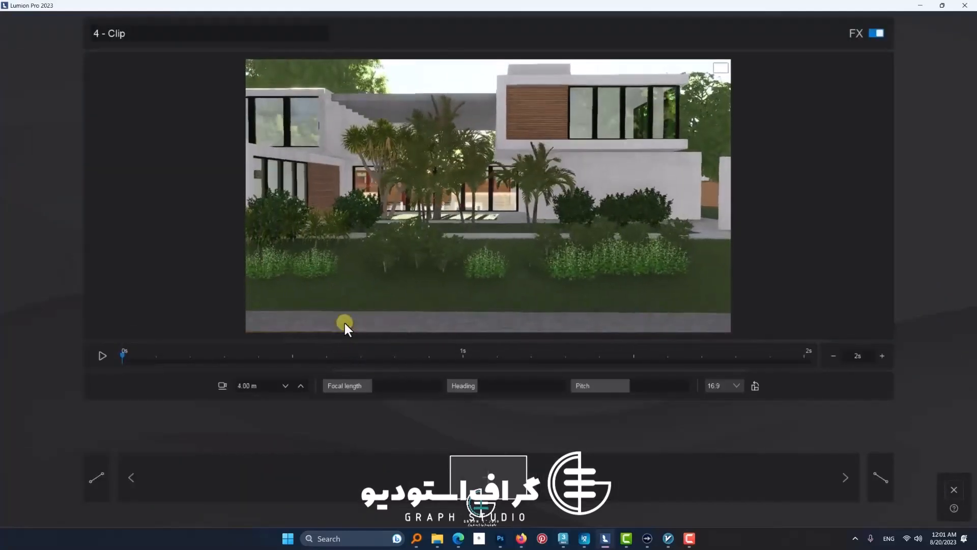
{"action": "key", "text": "a"}
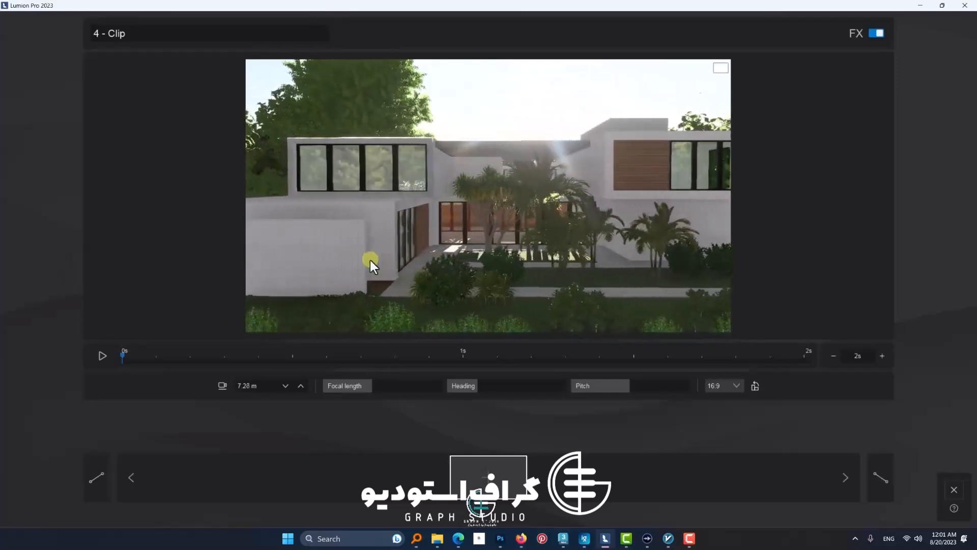
{"action": "key", "text": "w"}
{"action": "key", "text": "d"}
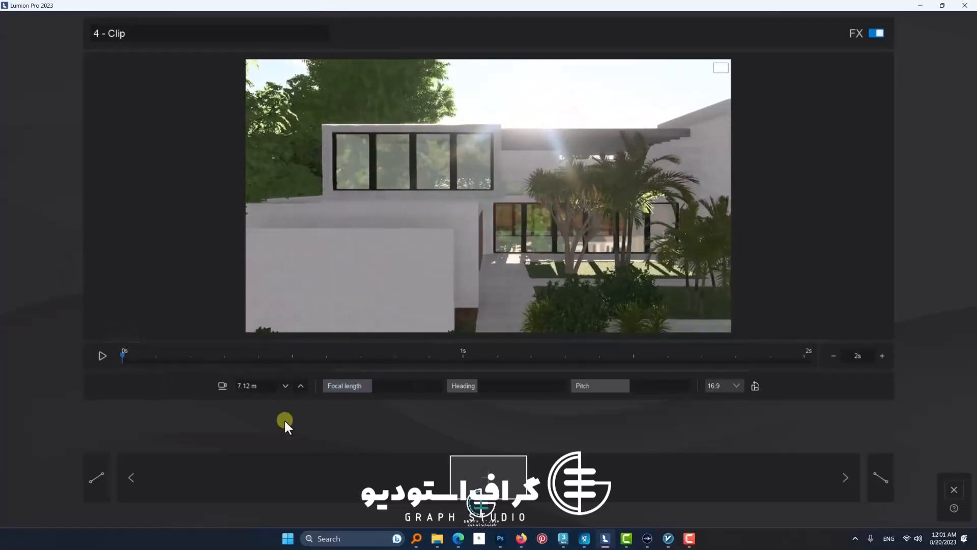
{"action": "left_click", "coordinate": [473, 472]}
Step: Make a close view of the courtyard trees, about 6.7 m high, the starting keyframe and delete the extra keyframe
{"action": "key", "text": "s"}
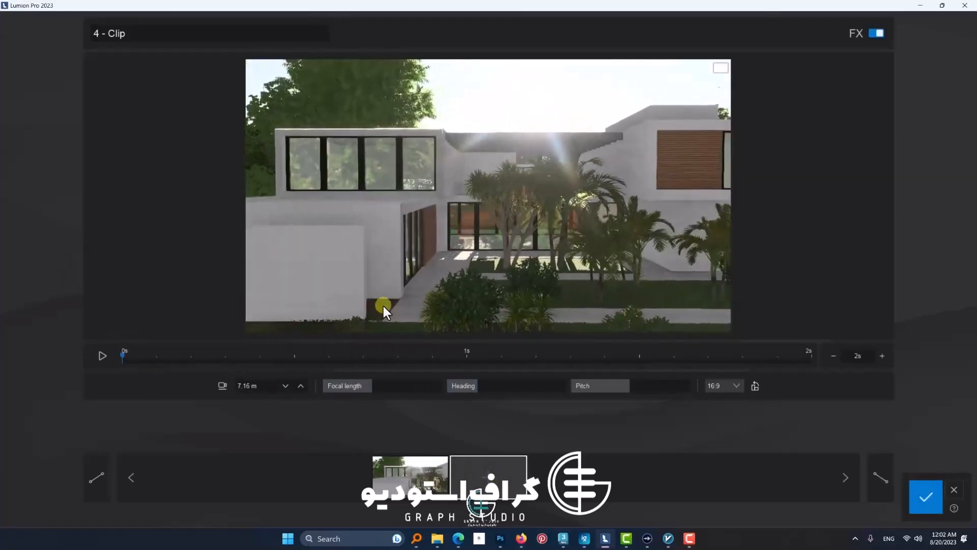
{"action": "left_click", "coordinate": [387, 466]}
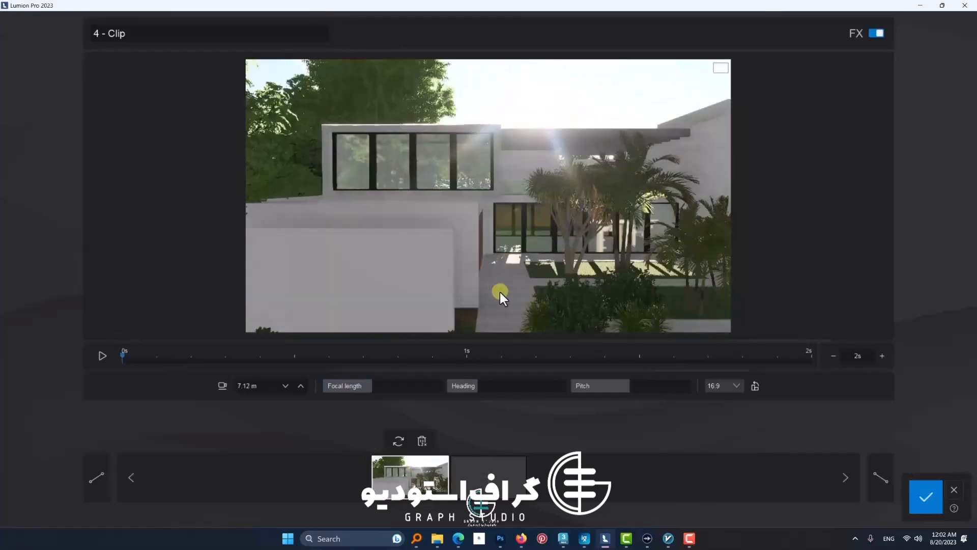
{"action": "key", "text": "w"}
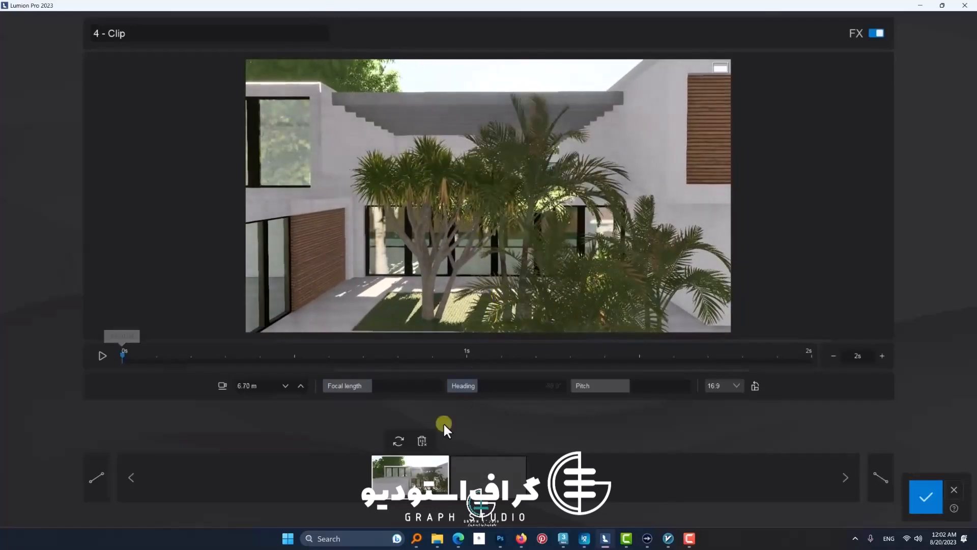
{"action": "left_click", "coordinate": [487, 473]}
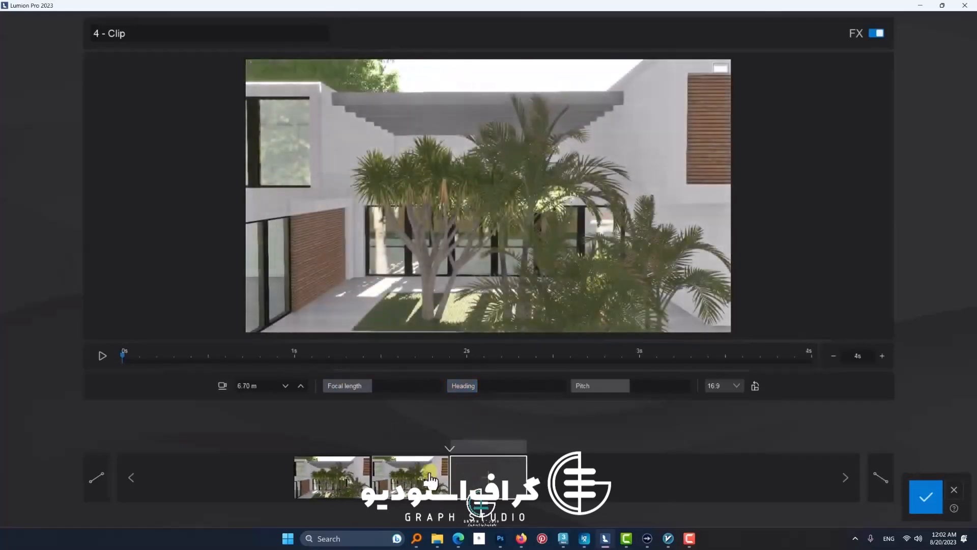
{"action": "left_click", "coordinate": [422, 443]}
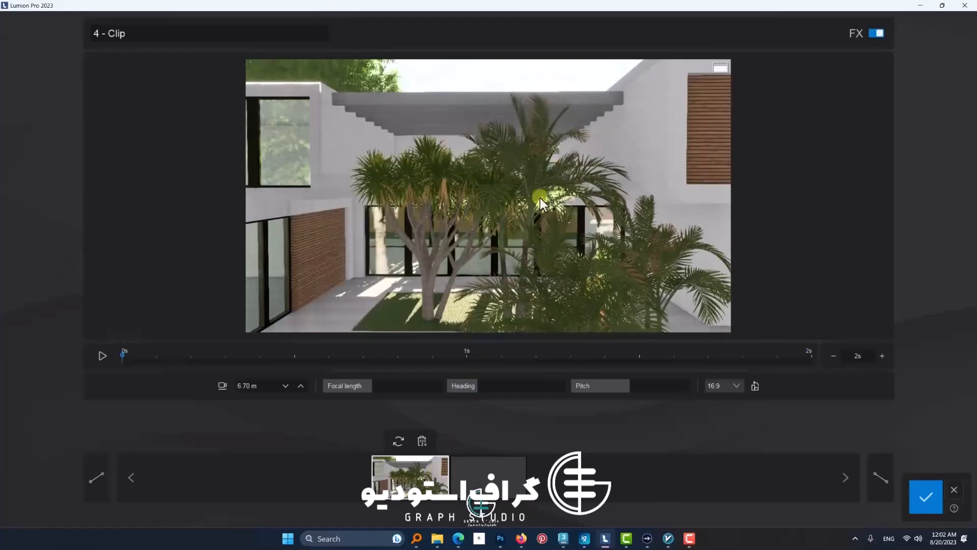
Step: Add a second keyframe with the camera pulled back to show the whole facade, and preview the clip
{"action": "key", "text": "s"}
{"action": "left_click", "coordinate": [490, 478]}
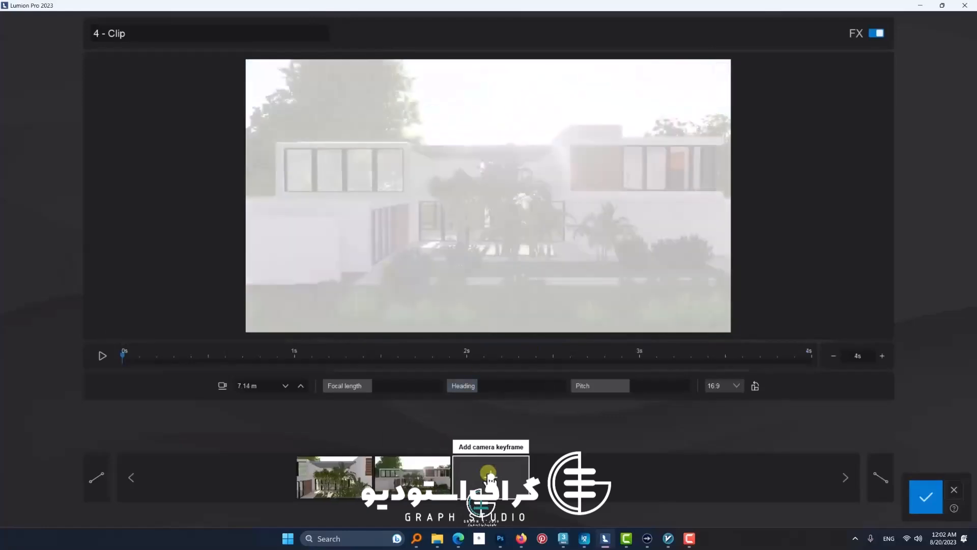
{"action": "left_click", "coordinate": [103, 355]}
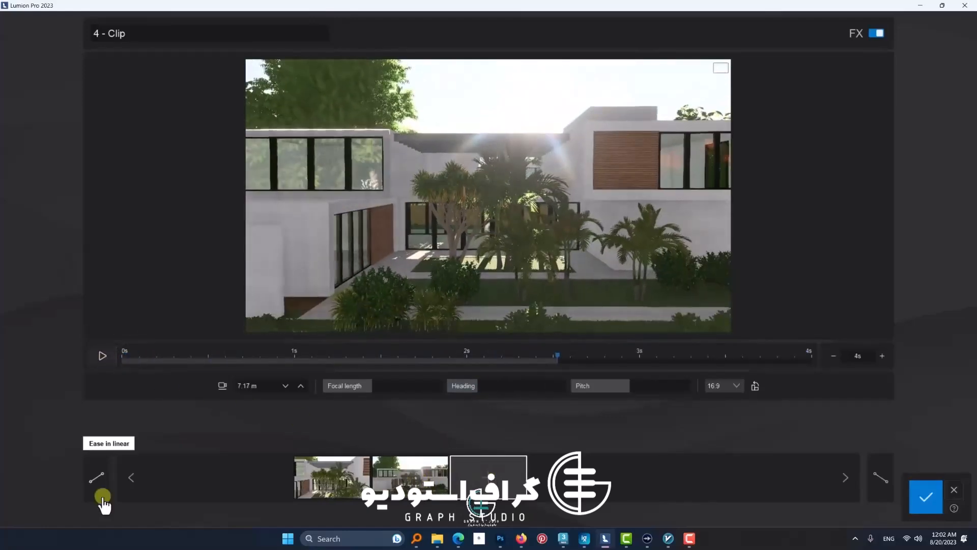
Step: Try smooth ease in and ease out on the fourth clip and preview the motion
{"action": "left_click", "coordinate": [103, 496]}
{"action": "left_click", "coordinate": [104, 357]}
{"action": "left_click", "coordinate": [878, 466]}
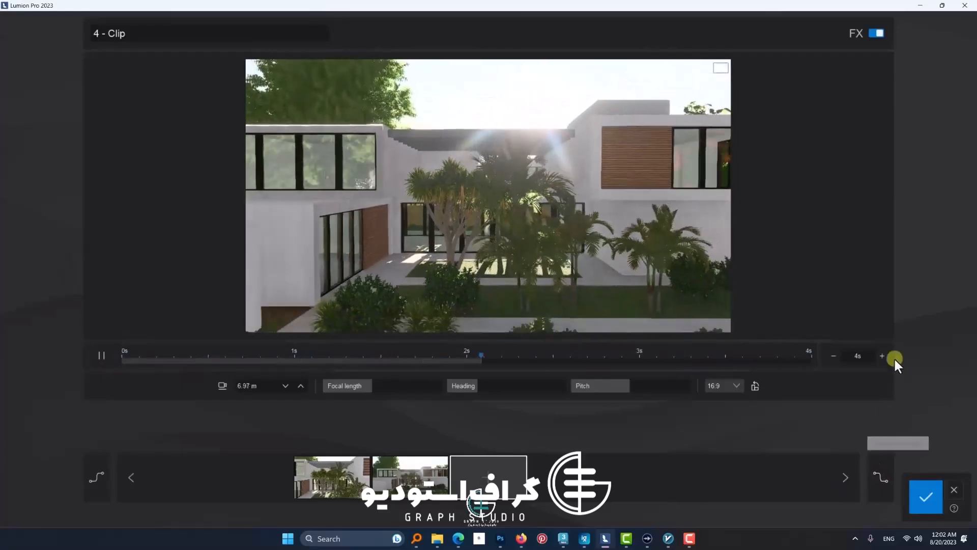
Step: Extend the fourth clip to 7 seconds with linear ease in and ease out, save it and play it
{"action": "left_click", "coordinate": [888, 357]}
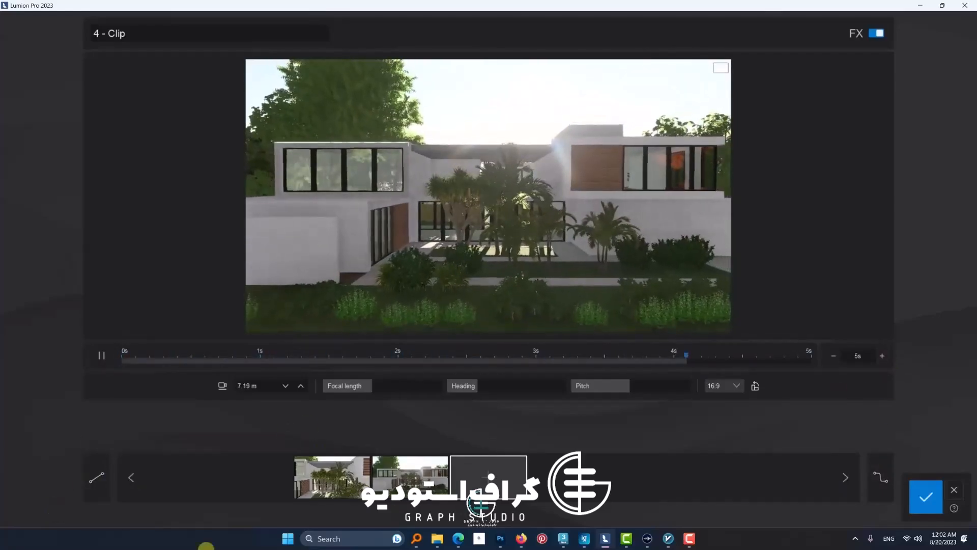
{"action": "left_click", "coordinate": [884, 357]}
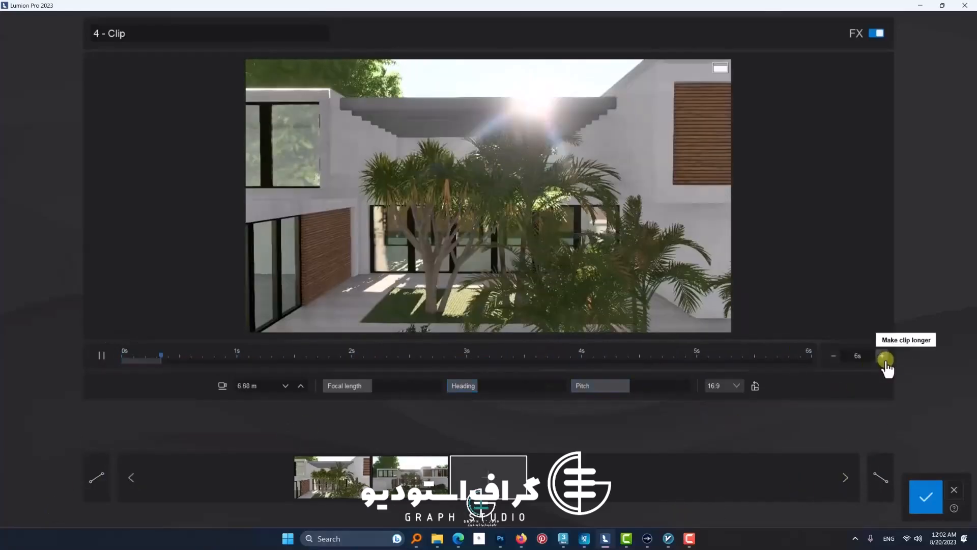
{"action": "left_click", "coordinate": [885, 360]}
{"action": "left_click", "coordinate": [925, 496]}
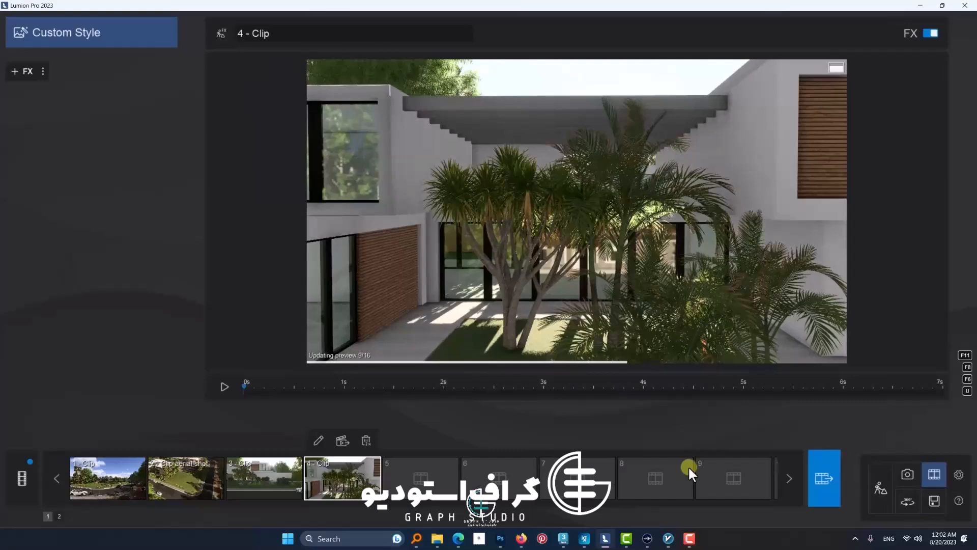
{"action": "left_click", "coordinate": [231, 390]}
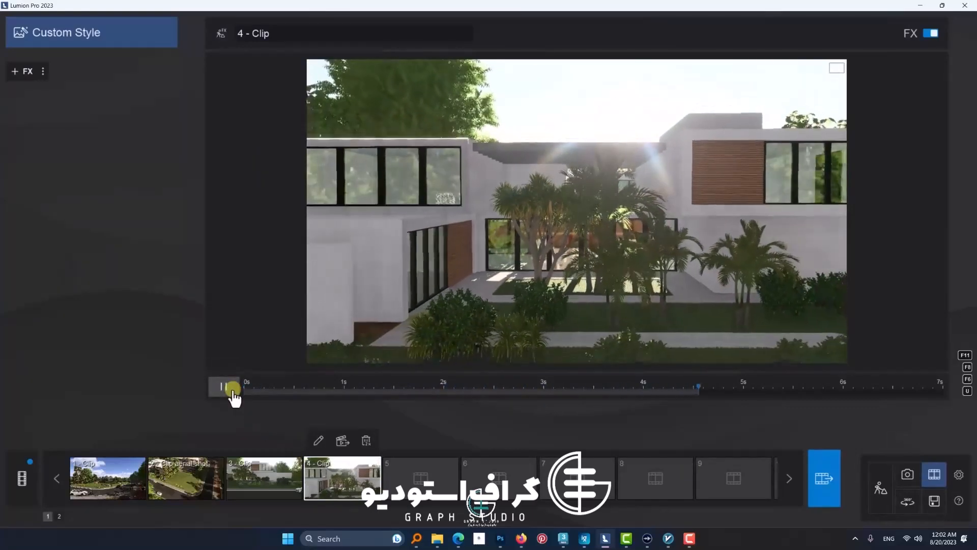
Step: Start a fifth clip and add its first keyframe about 15 m high, overlooking the villa's roofs from the front
{"action": "left_click", "coordinate": [421, 477]}
{"action": "left_click", "coordinate": [419, 328]}
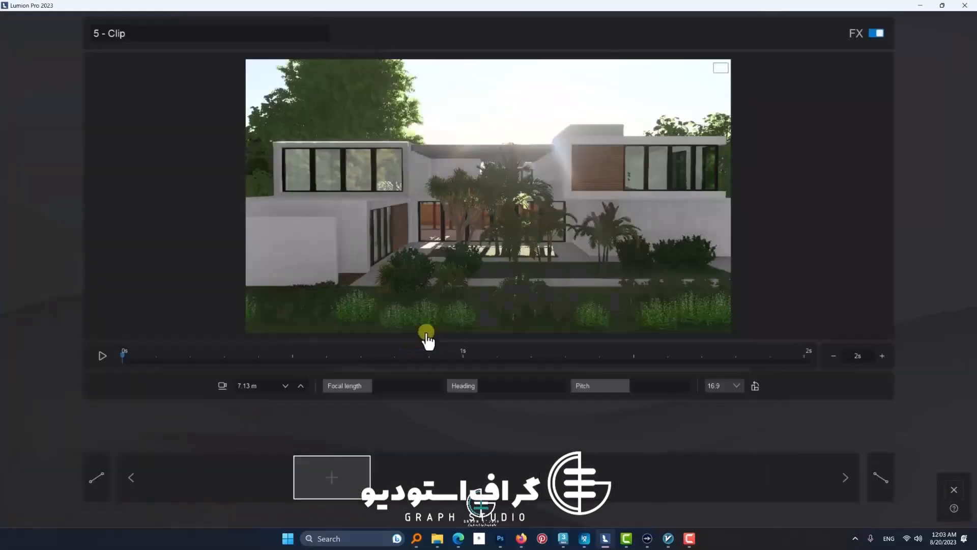
{"action": "key", "text": "d"}
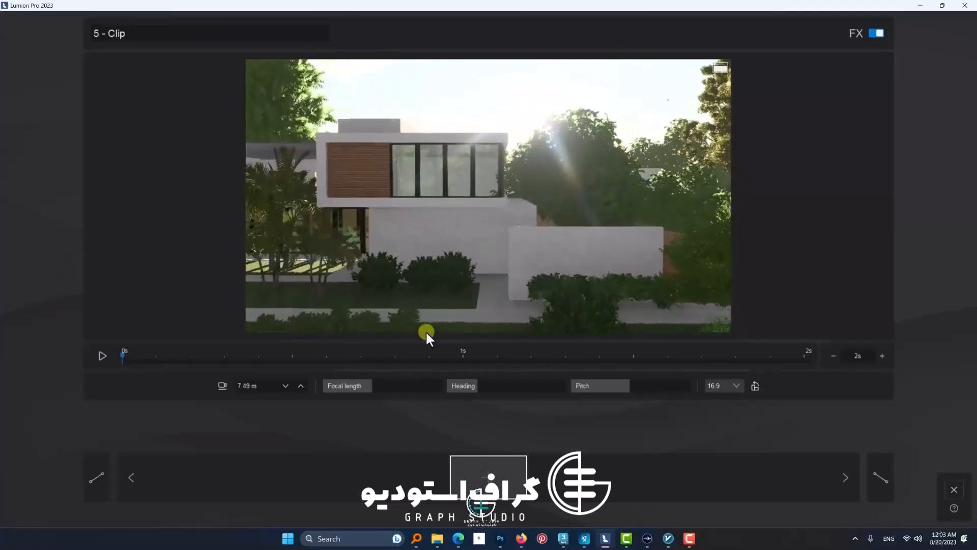
{"action": "key", "text": "q"}
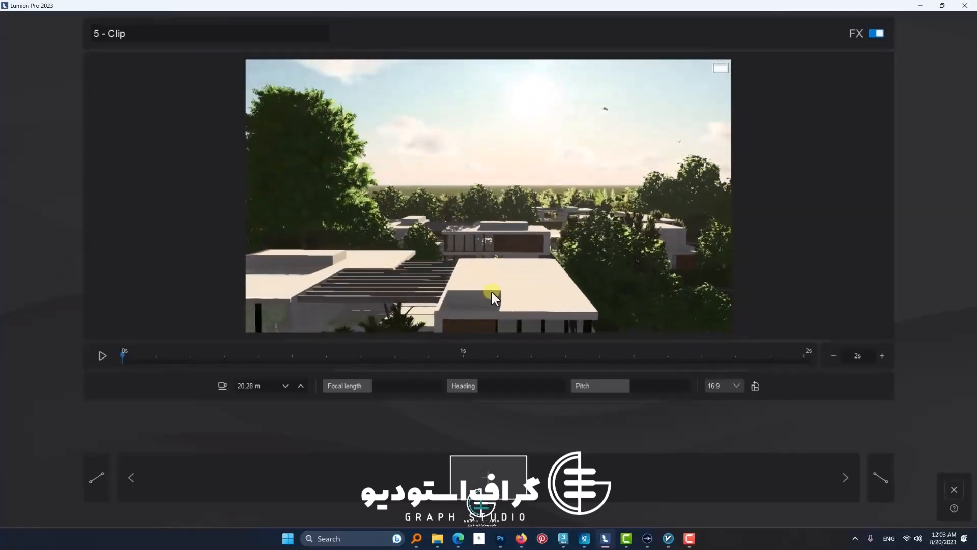
{"action": "key", "text": "a"}
{"action": "right_click_drag", "start_coordinate": [492, 292], "coordinate": [511, 264]}
{"action": "key", "text": "e"}
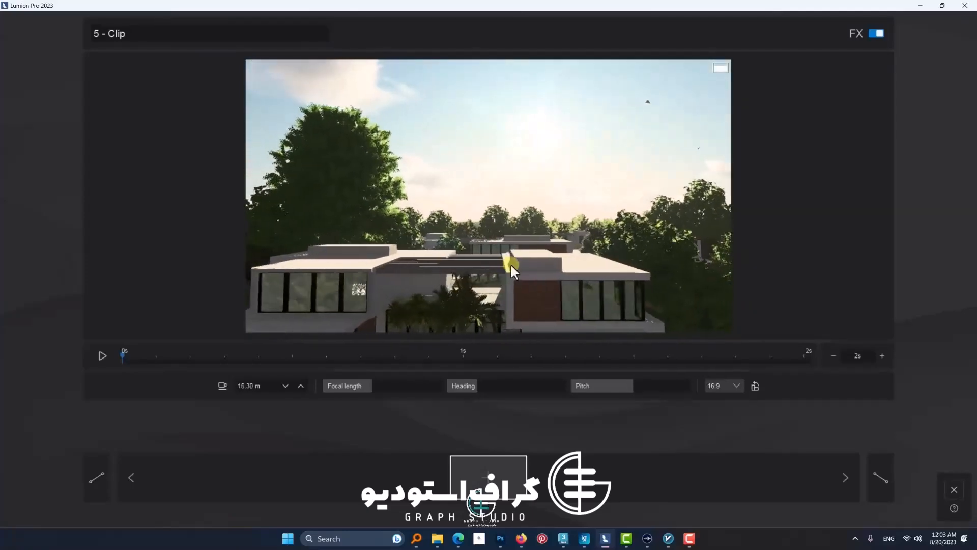
{"action": "key", "text": "a"}
{"action": "left_click", "coordinate": [489, 479]}
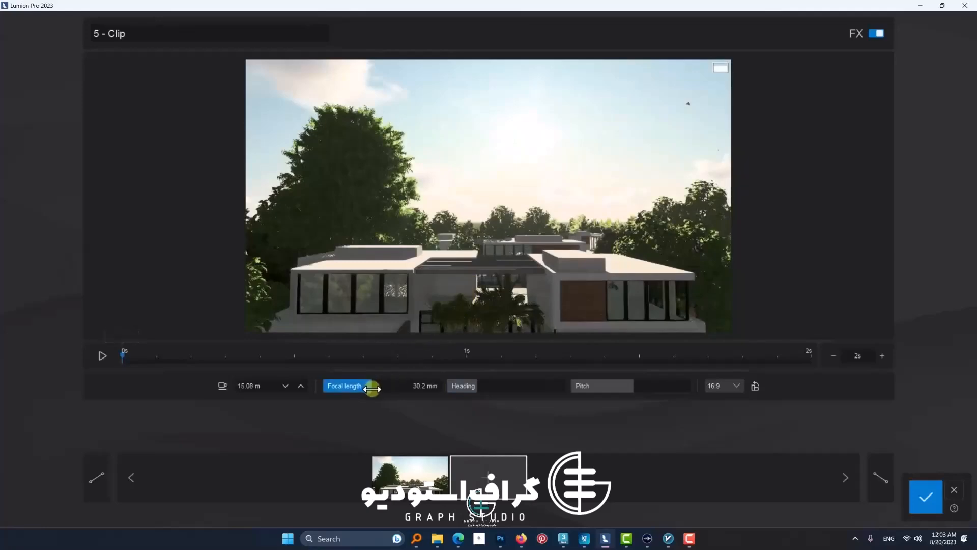
Step: Add a second keyframe with a longer focal length and the camera lowered towards the courtyard, and preview the move
{"action": "left_click_drag", "start_coordinate": [372, 388], "coordinate": [385, 390]}
{"action": "left_click", "coordinate": [485, 473]}
{"action": "left_click", "coordinate": [103, 356]}
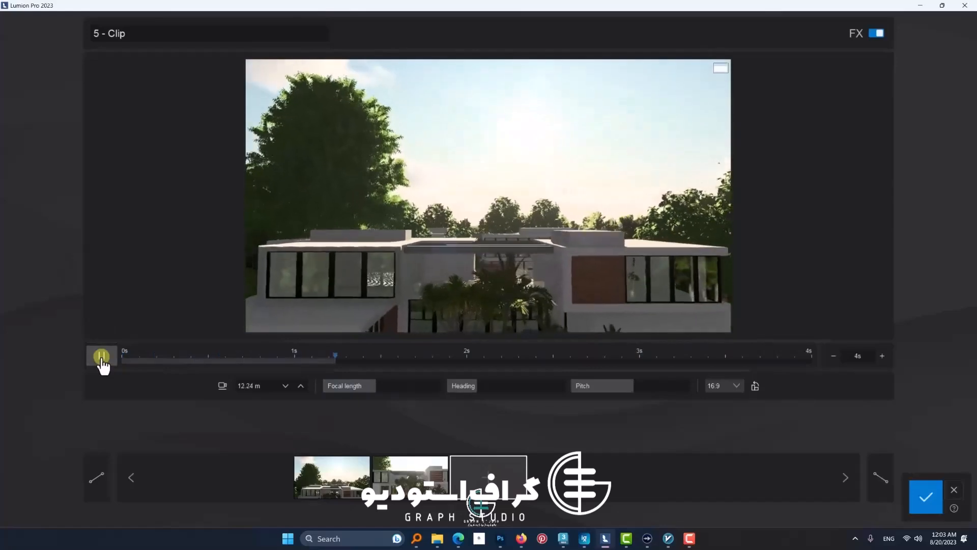
Step: Try smooth ease in and ease out during the preview, and switch ease in back to linear
{"action": "left_click", "coordinate": [879, 477]}
{"action": "left_click", "coordinate": [101, 478]}
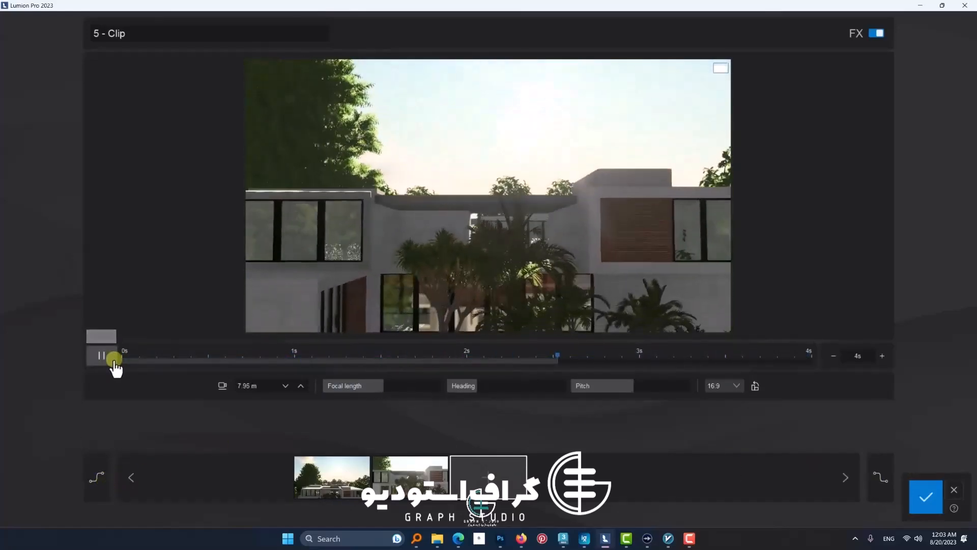
{"action": "left_click", "coordinate": [105, 476]}
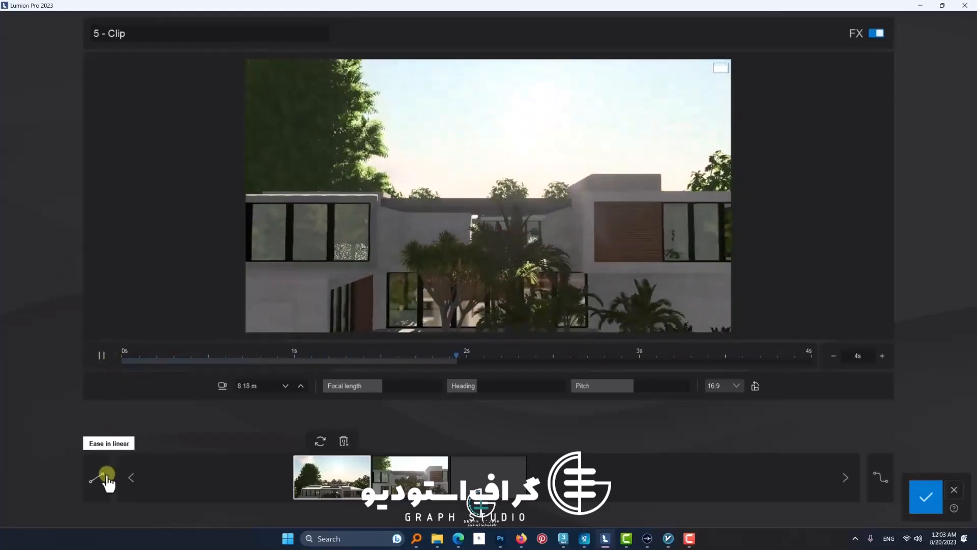
Step: Try the 1:1 aspect ratio on the fifth clip and switch back to 16:9
{"action": "left_click", "coordinate": [728, 386]}
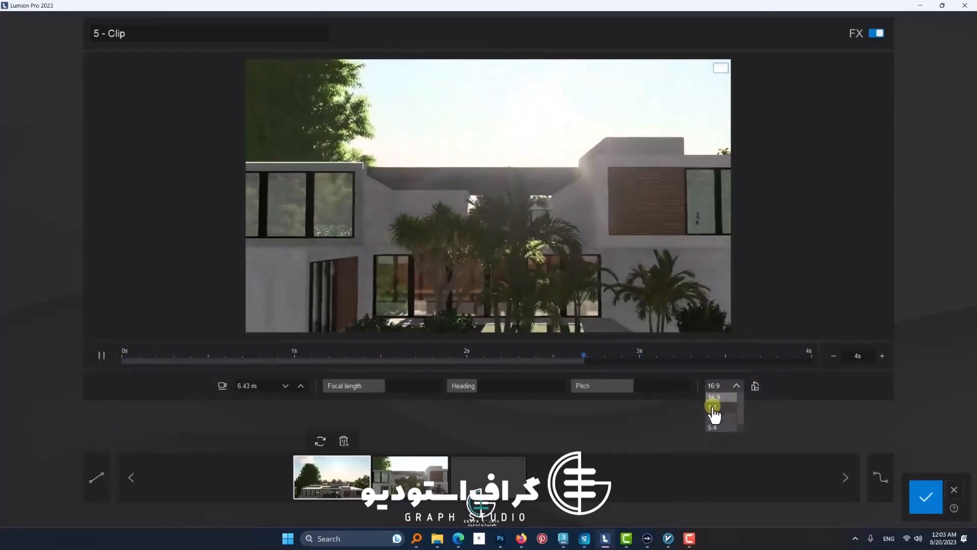
{"action": "left_click", "coordinate": [778, 391]}
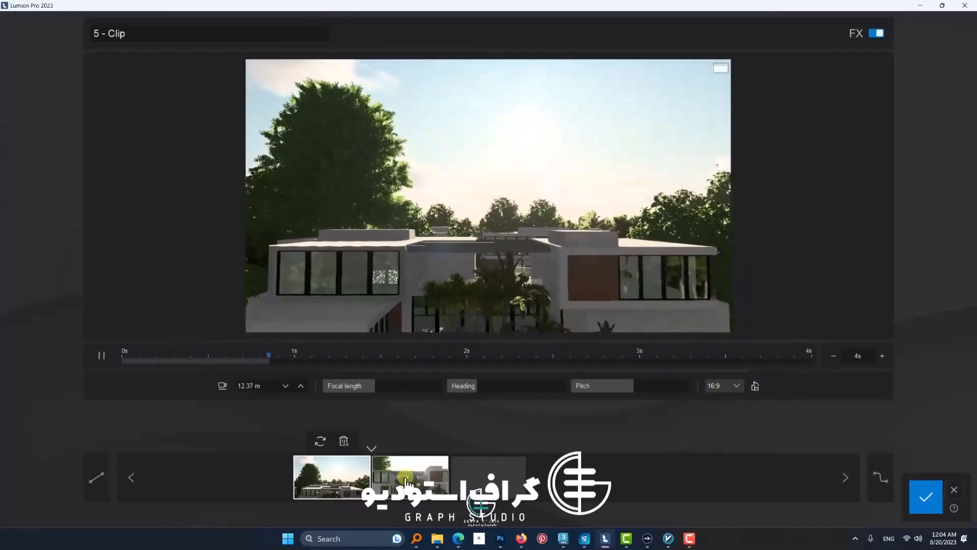
{"action": "left_click", "coordinate": [733, 390]}
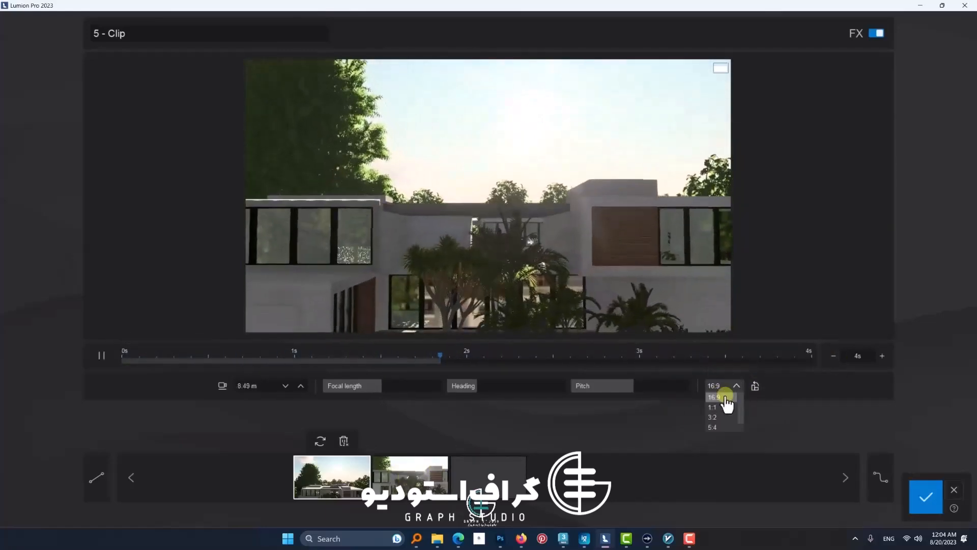
{"action": "left_click", "coordinate": [724, 407]}
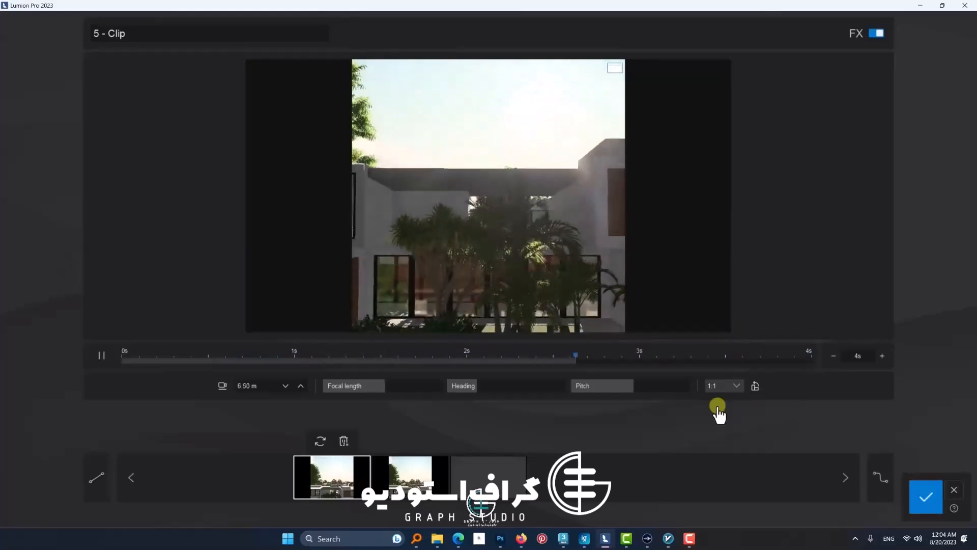
{"action": "left_click", "coordinate": [722, 385]}
{"action": "left_click", "coordinate": [718, 396]}
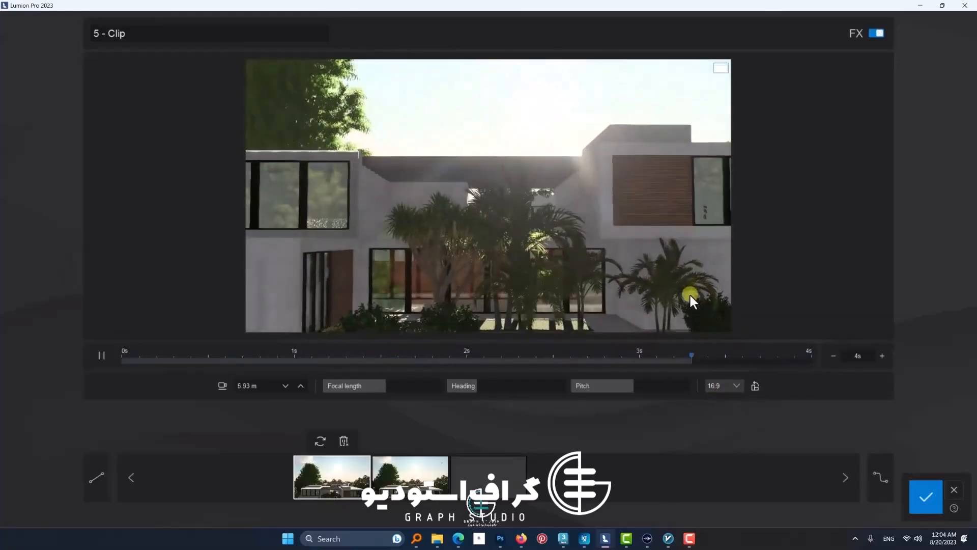
Step: Extend the fifth clip to 5 seconds with smooth ease in, preview it and save it
{"action": "left_click", "coordinate": [97, 361]}
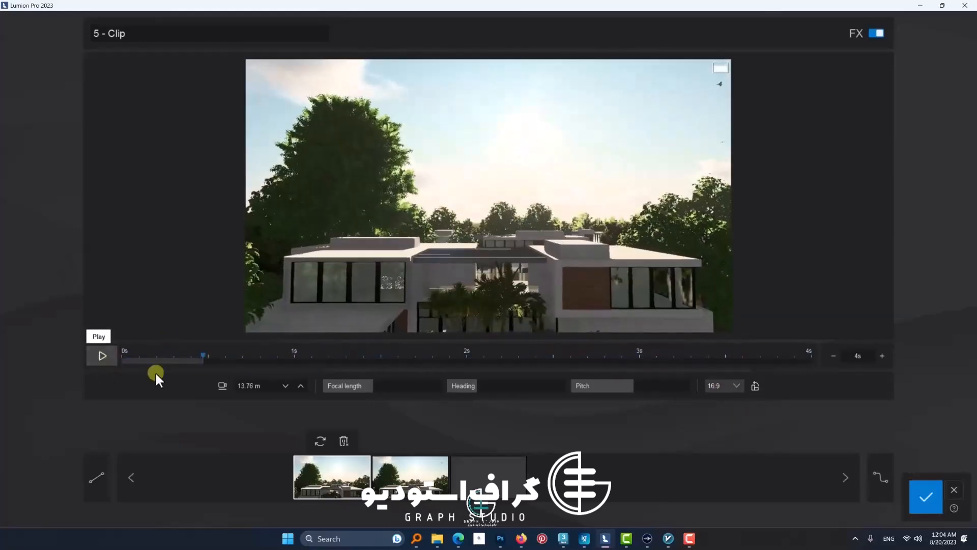
{"action": "left_click", "coordinate": [96, 473]}
{"action": "left_click", "coordinate": [108, 358]}
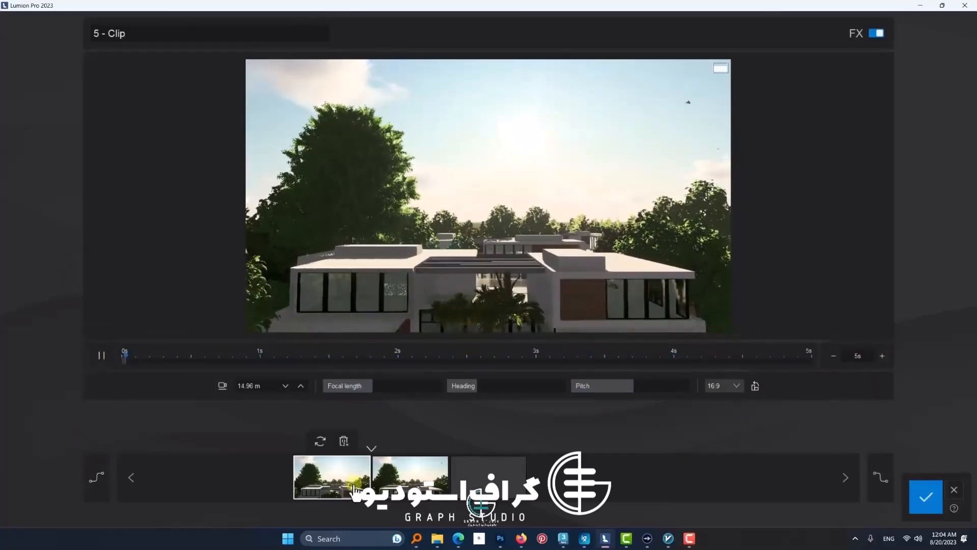
{"action": "left_click", "coordinate": [924, 500]}
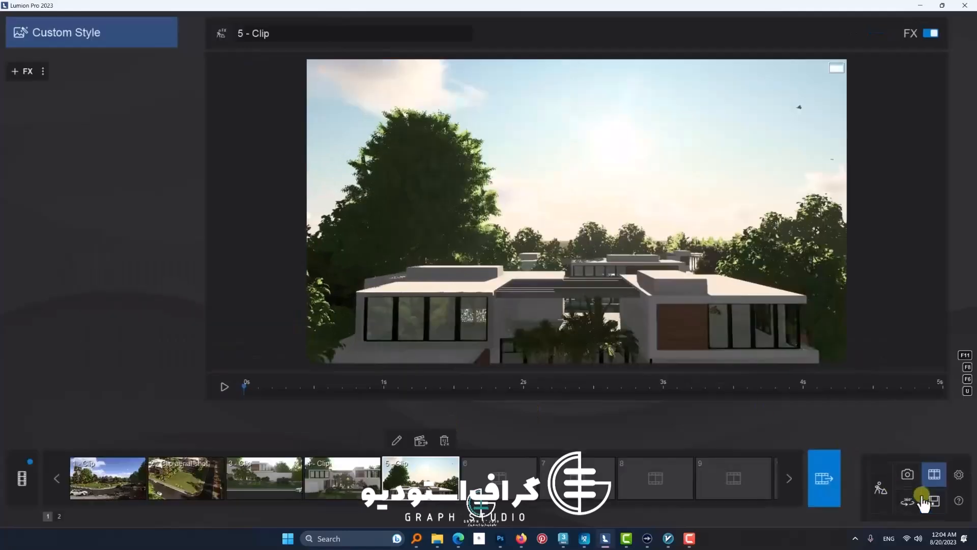
Step: Reopen the fifth clip for editing, preview it and delete its duplicate second keyframe
{"action": "left_click", "coordinate": [396, 444]}
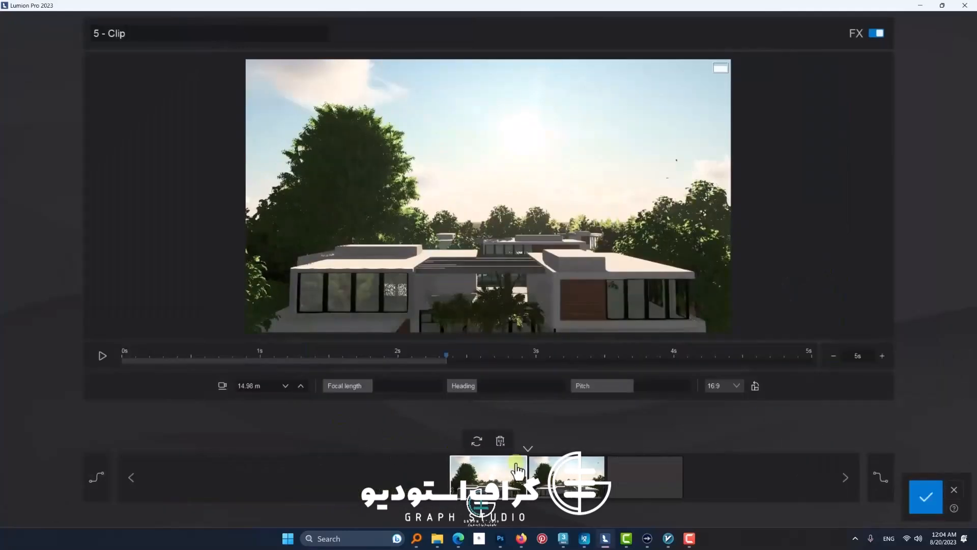
{"action": "left_click", "coordinate": [103, 356]}
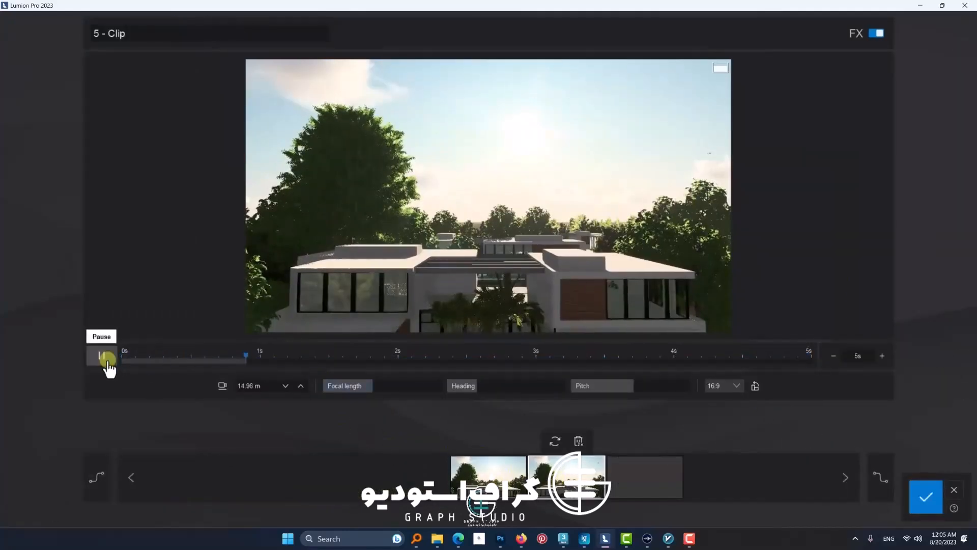
{"action": "left_click", "coordinate": [578, 442]}
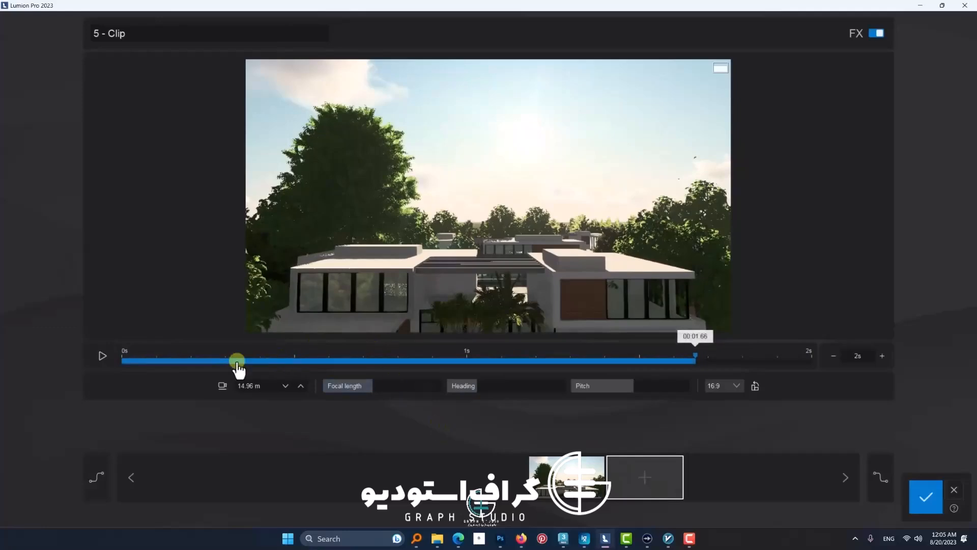
Step: Add a new second keyframe about 6.1 m high facing the courtyard, and preview the clip at 6 seconds
{"action": "key", "text": "w"}
{"action": "key", "text": "e"}
{"action": "left_click", "coordinate": [634, 475]}
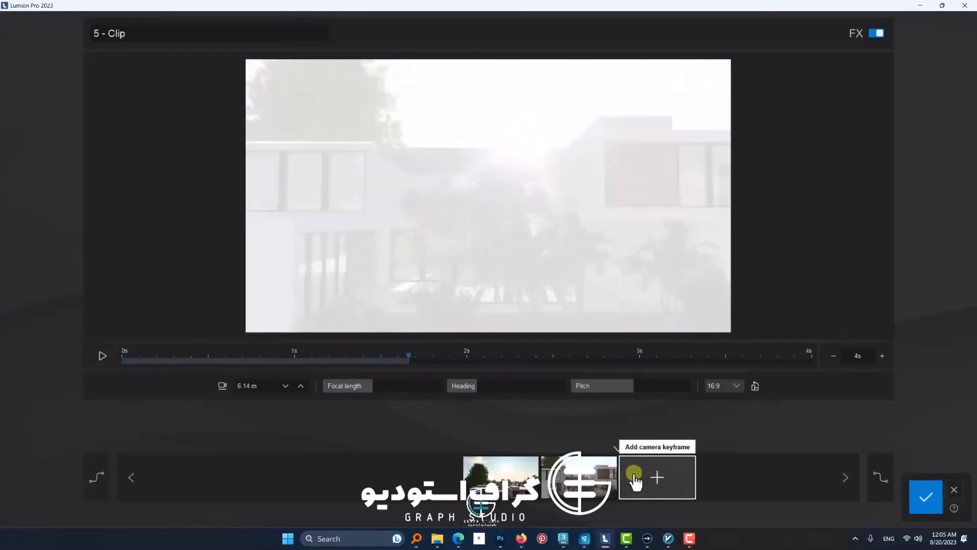
{"action": "left_click", "coordinate": [102, 356]}
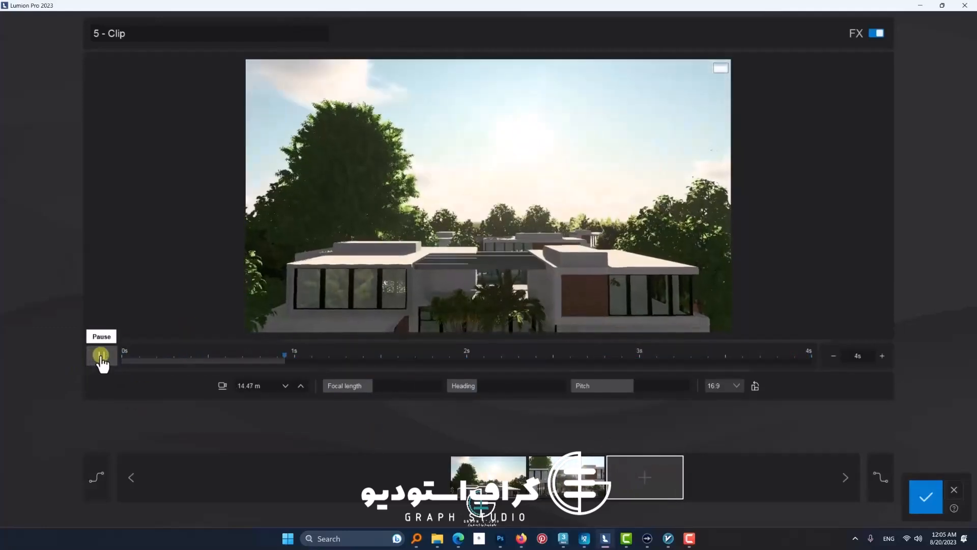
{"action": "left_click", "coordinate": [102, 355]}
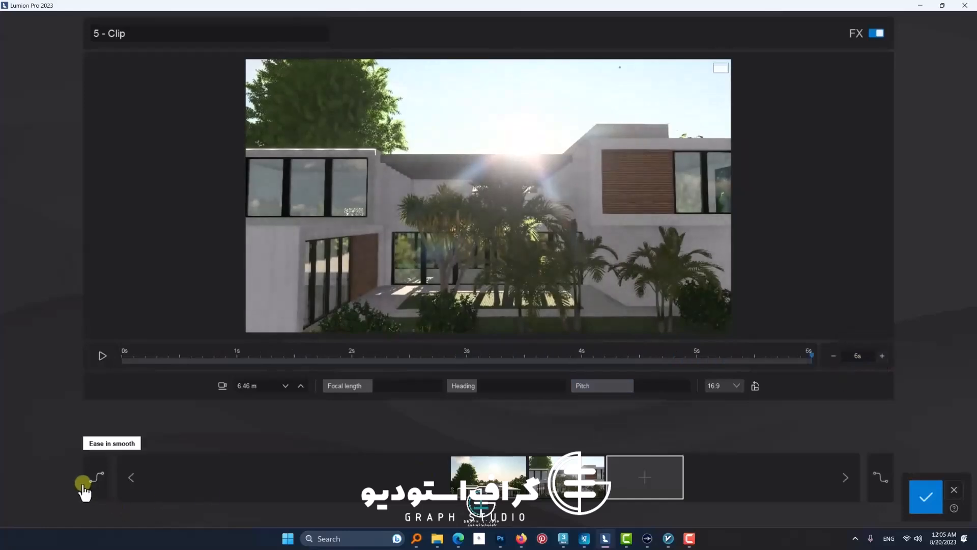
Step: Compare smooth and linear easing in previews of the clip, and settle on linear ease in with smooth ease out
{"action": "left_click", "coordinate": [102, 357]}
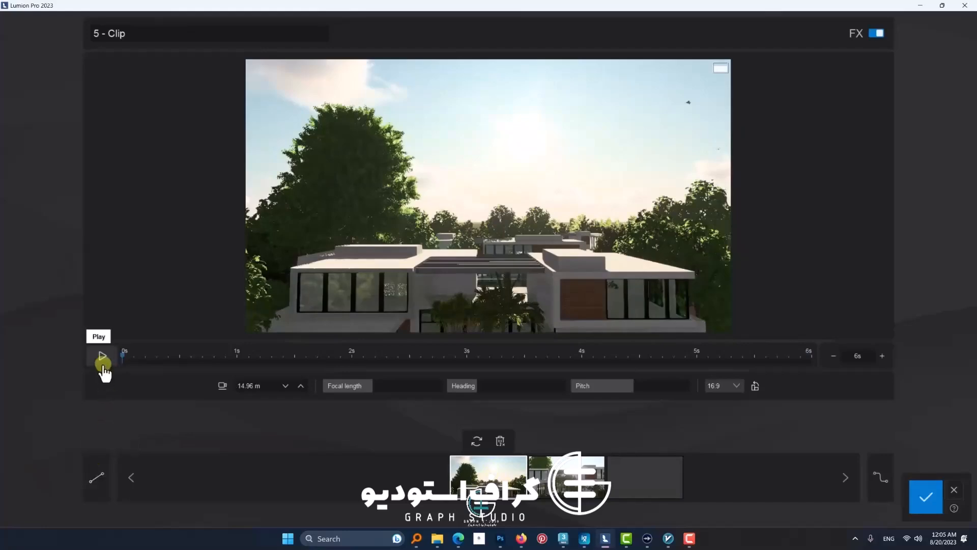
{"action": "left_click", "coordinate": [102, 361]}
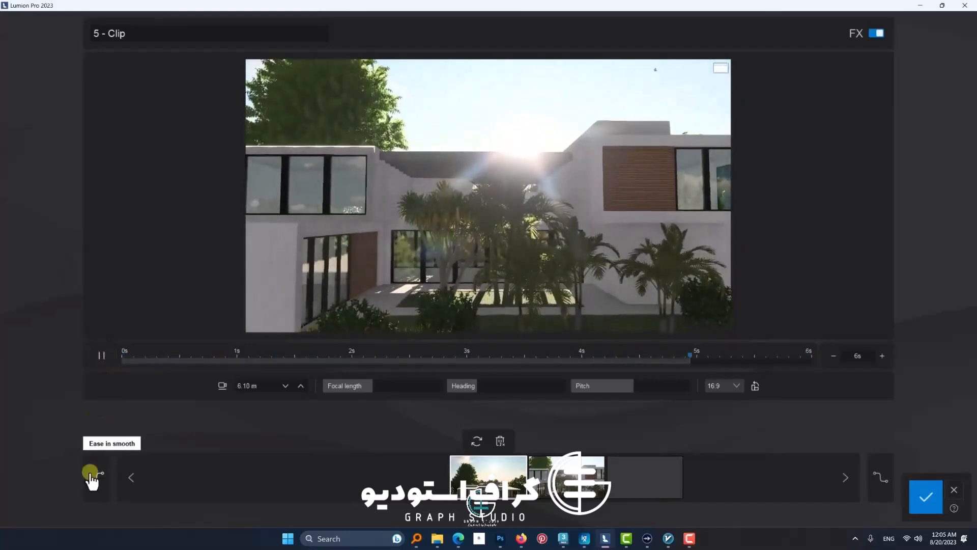
{"action": "left_click", "coordinate": [91, 476]}
{"action": "left_click", "coordinate": [106, 356]}
{"action": "left_click", "coordinate": [105, 356]}
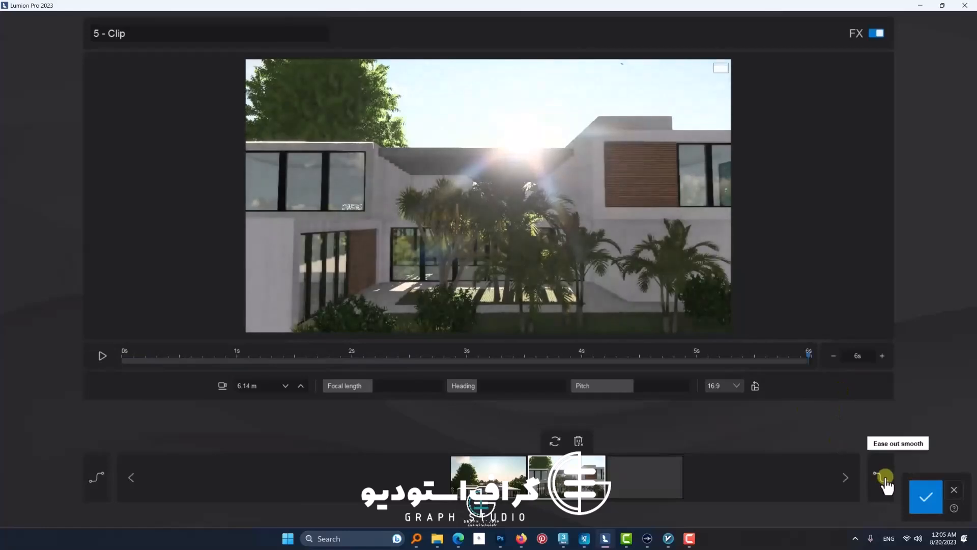
{"action": "left_click", "coordinate": [103, 356]}
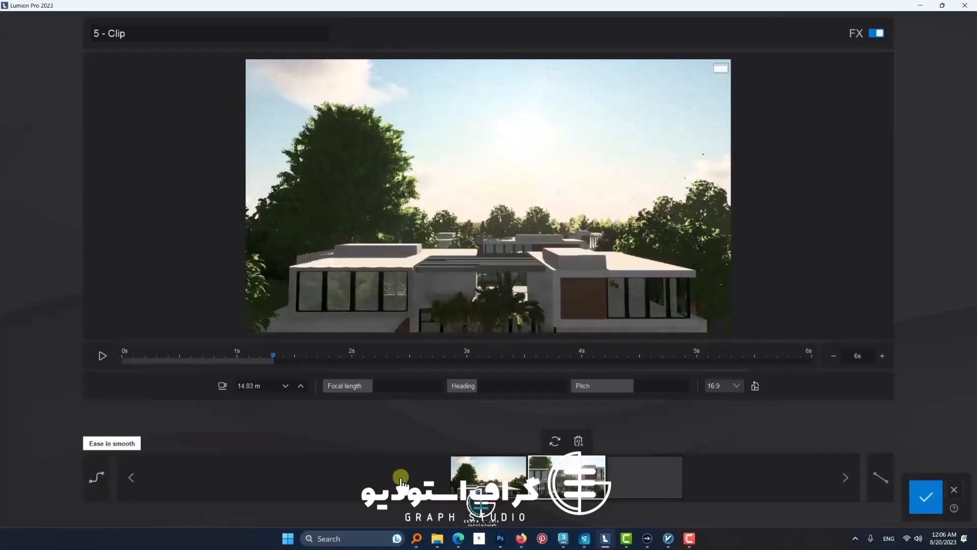
{"action": "left_click", "coordinate": [99, 358]}
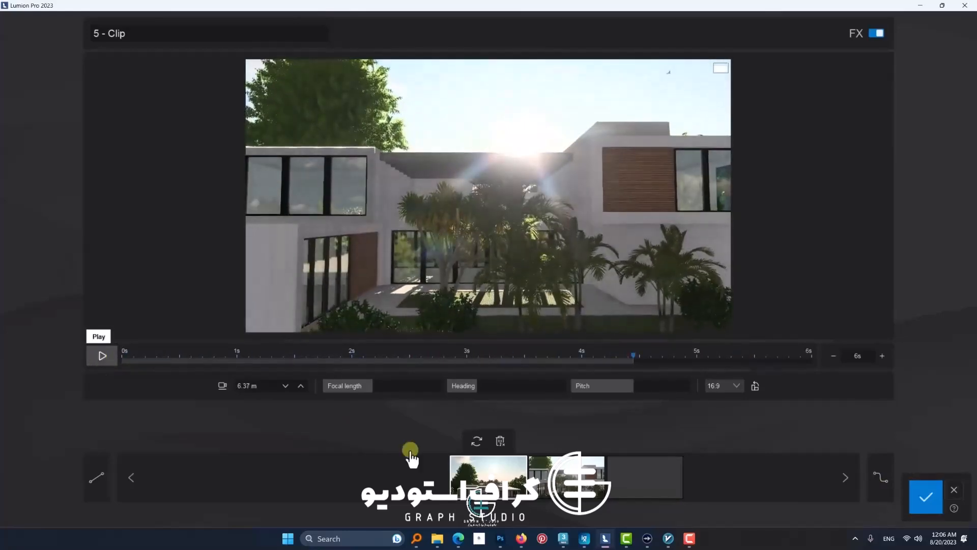
Step: Add a third keyframe about 5.7 m high with the camera pulled back to a wider facade view, and preview the clip
{"action": "left_click", "coordinate": [545, 492]}
{"action": "left_click", "coordinate": [652, 488]}
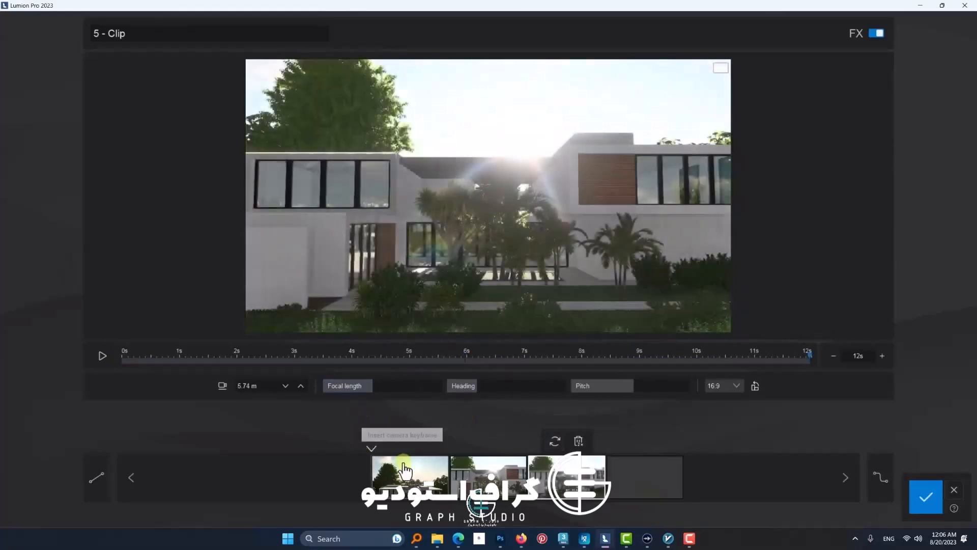
{"action": "left_click", "coordinate": [99, 357]}
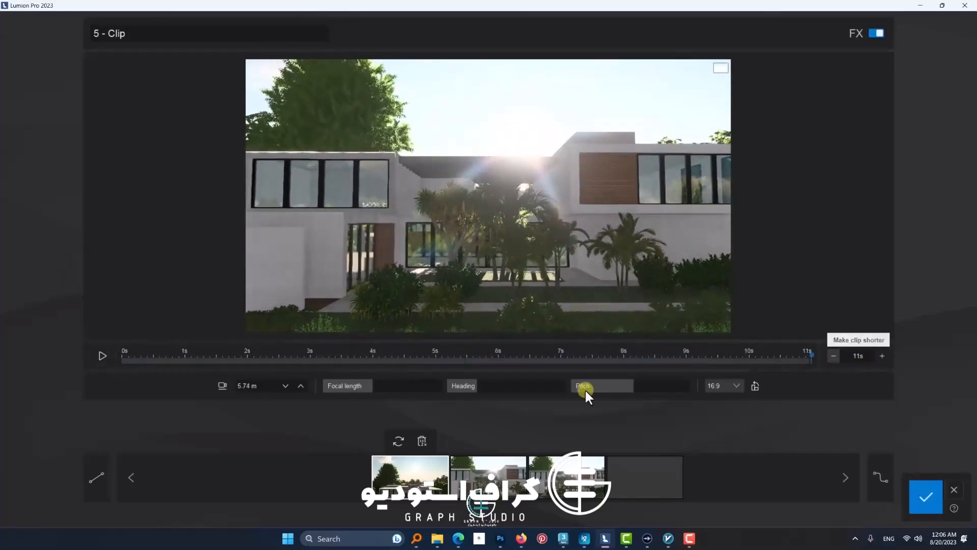
Step: Shorten the fifth clip to 10 seconds, preview the motion through its middle keyframe, and save the clip
{"action": "left_click", "coordinate": [833, 357]}
{"action": "left_click", "coordinate": [100, 358]}
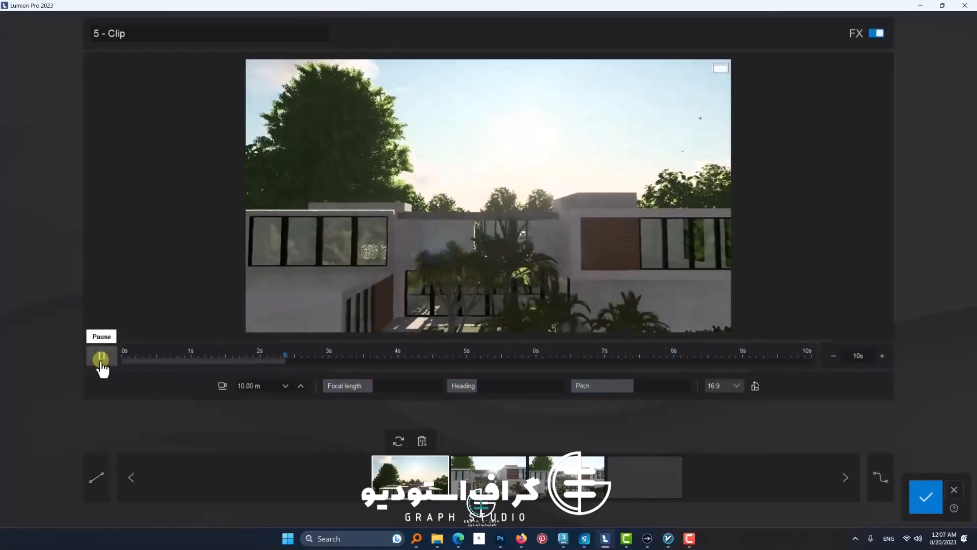
{"action": "left_click", "coordinate": [101, 359]}
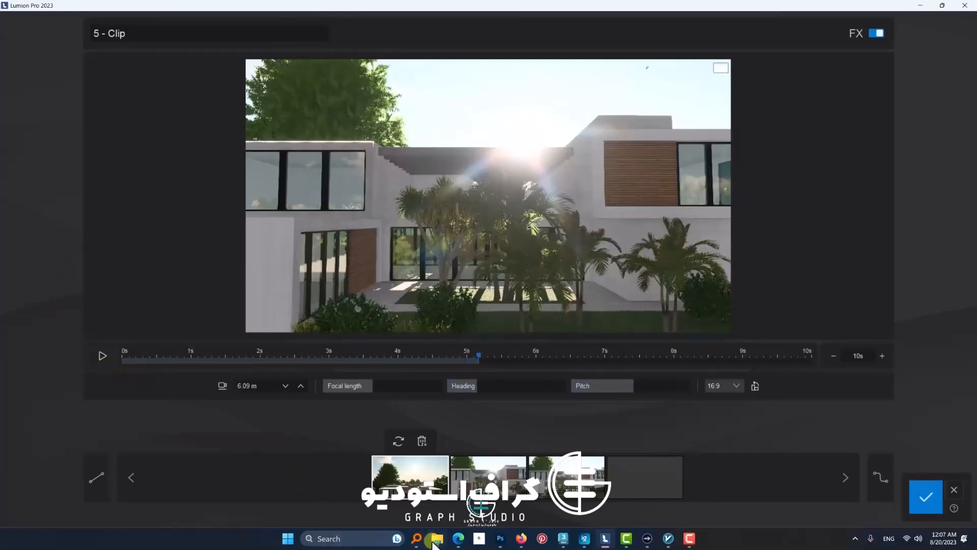
{"action": "left_click", "coordinate": [101, 361]}
{"action": "left_click", "coordinate": [100, 361]}
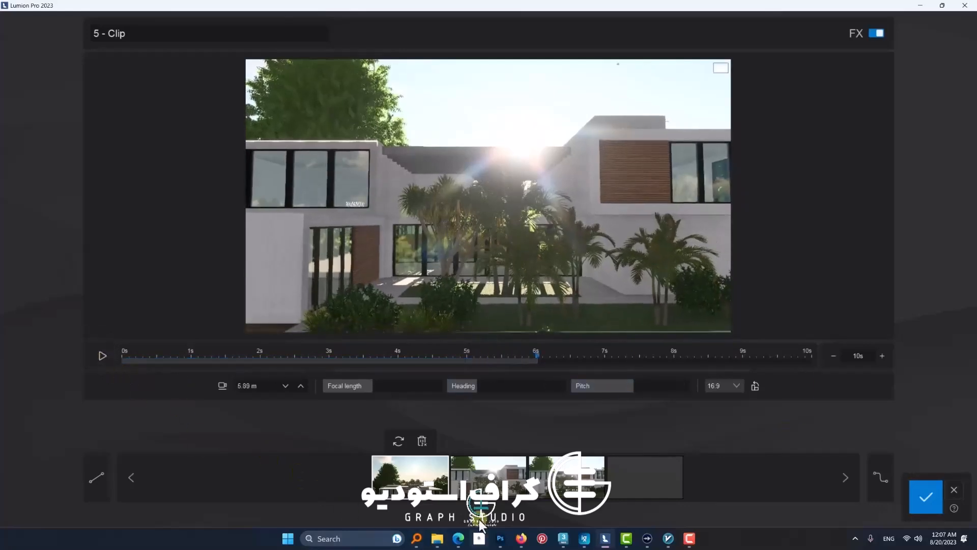
{"action": "left_click", "coordinate": [96, 362]}
{"action": "left_click", "coordinate": [97, 362]}
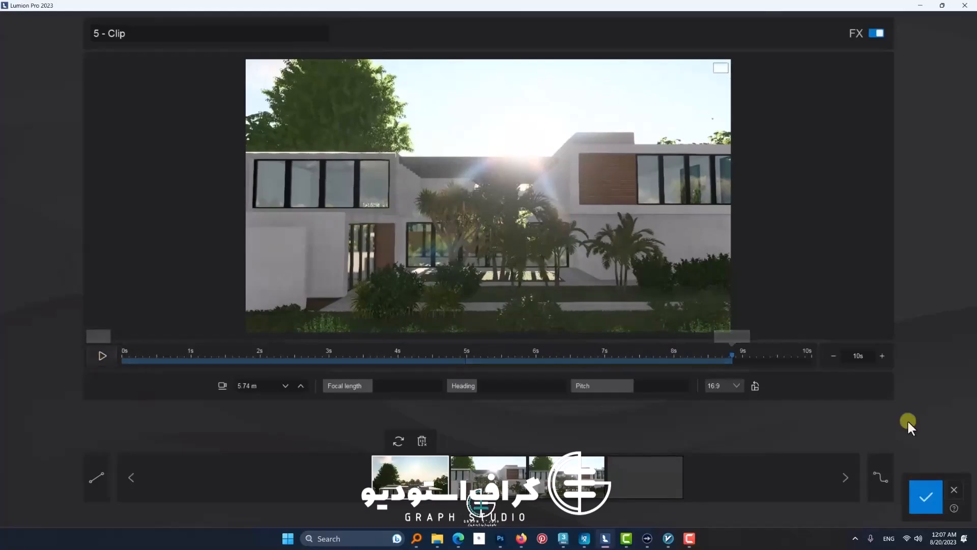
{"action": "left_click", "coordinate": [925, 496]}
Step: Start recording a new clip in the sixth slot and fly the camera down to about 1.8 m beside the villa's glazed ground-floor corner
{"action": "left_click", "coordinate": [475, 482]}
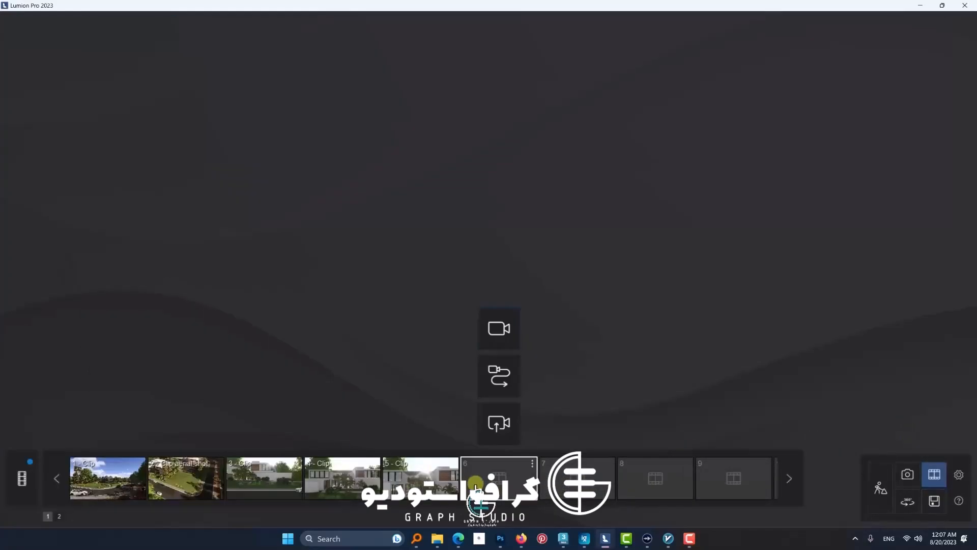
{"action": "left_click", "coordinate": [509, 340]}
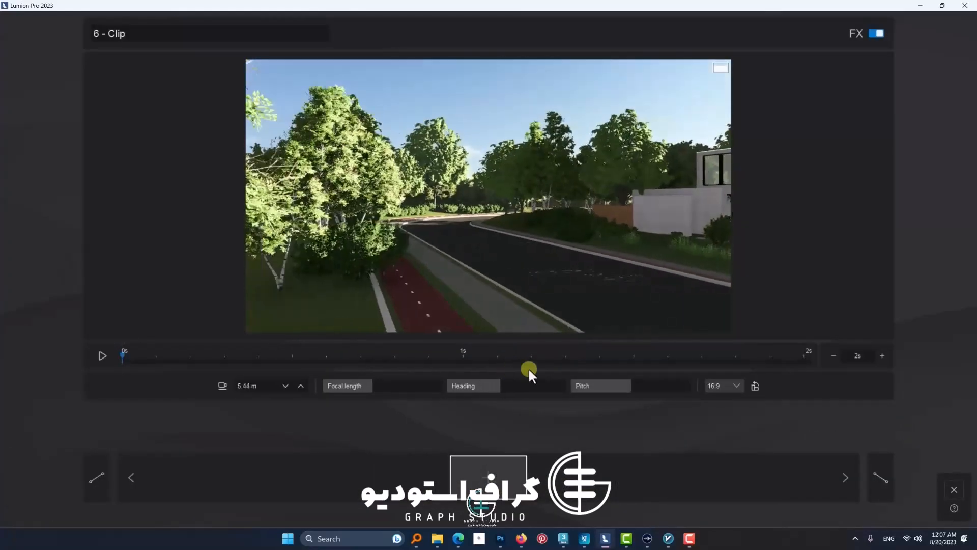
{"action": "right_click_drag", "start_coordinate": [529, 368], "coordinate": [693, 280]}
{"action": "key", "text": "q"}
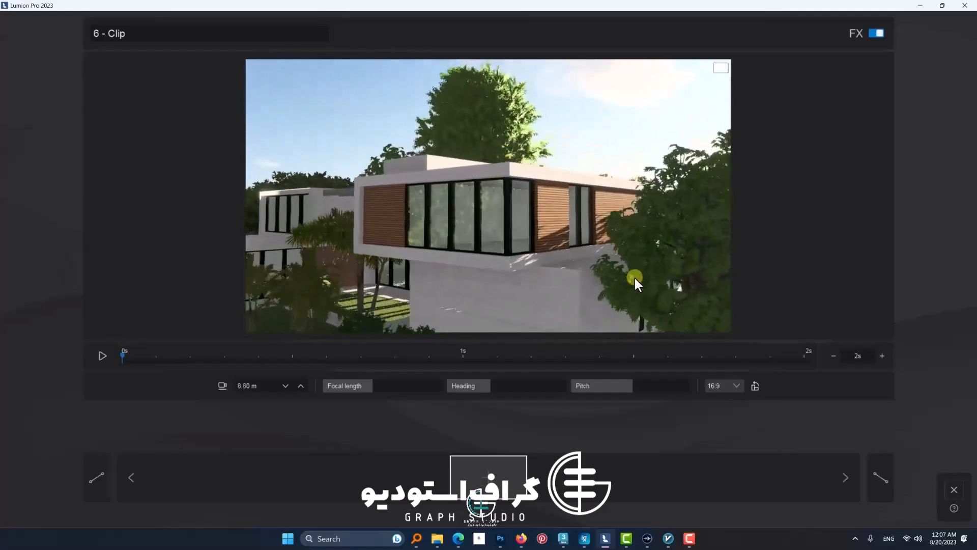
{"action": "key", "text": "w"}
{"action": "right_click_drag", "start_coordinate": [637, 278], "coordinate": [575, 268]}
{"action": "key", "text": "s"}
{"action": "key", "text": "e"}
{"action": "key", "text": "e"}
{"action": "key", "text": "s"}
Step: Raise the camera to about 8.8 m, pull back for an overview of the villa, and add the first keyframe
{"action": "key", "text": "s"}
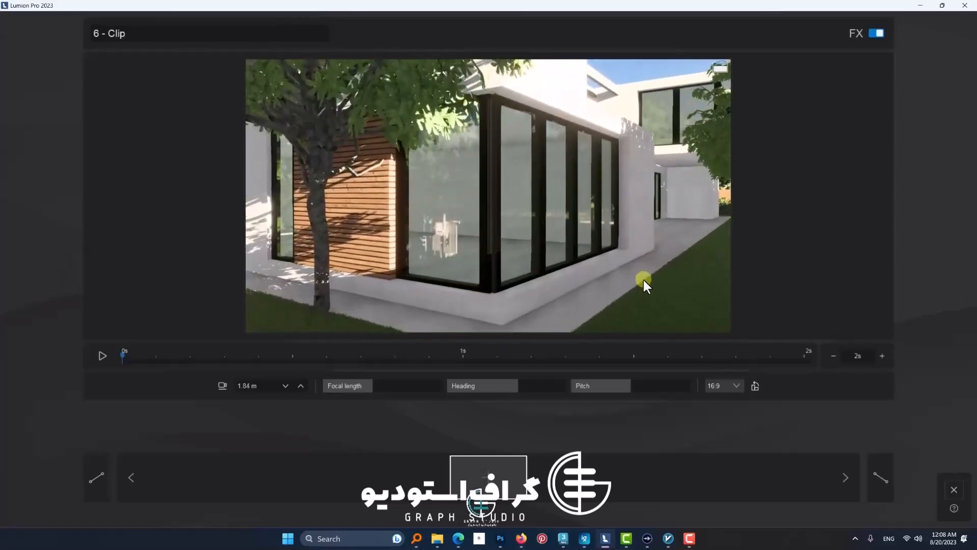
{"action": "key", "text": "q"}
{"action": "right_click_drag", "start_coordinate": [376, 301], "coordinate": [490, 306]}
{"action": "key", "text": "w"}
{"action": "key", "text": "s"}
{"action": "key", "text": "a"}
{"action": "key", "text": "q"}
{"action": "key", "text": "q"}
{"action": "key", "text": "s"}
{"action": "key", "text": "q"}
{"action": "key", "text": "e"}
{"action": "key", "text": "s"}
{"action": "key", "text": "w"}
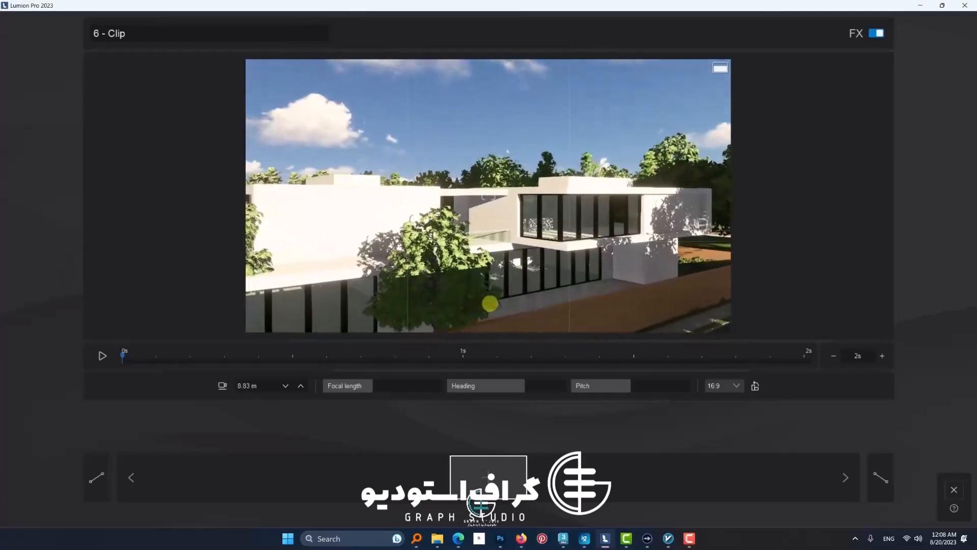
{"action": "left_click", "coordinate": [489, 476]}
Step: Lift the camera to about 24 m looking down on the villa's roof, add the second keyframe, and preview the clip
{"action": "key", "text": "w"}
{"action": "key", "text": "q"}
{"action": "right_click_drag", "start_coordinate": [530, 252], "coordinate": [530, 253]}
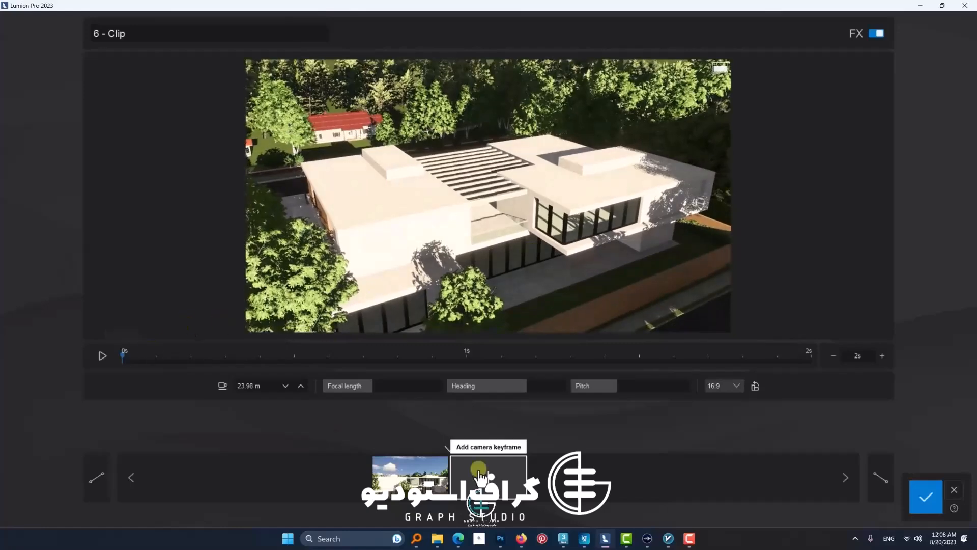
{"action": "left_click", "coordinate": [481, 476]}
{"action": "left_click", "coordinate": [102, 356]}
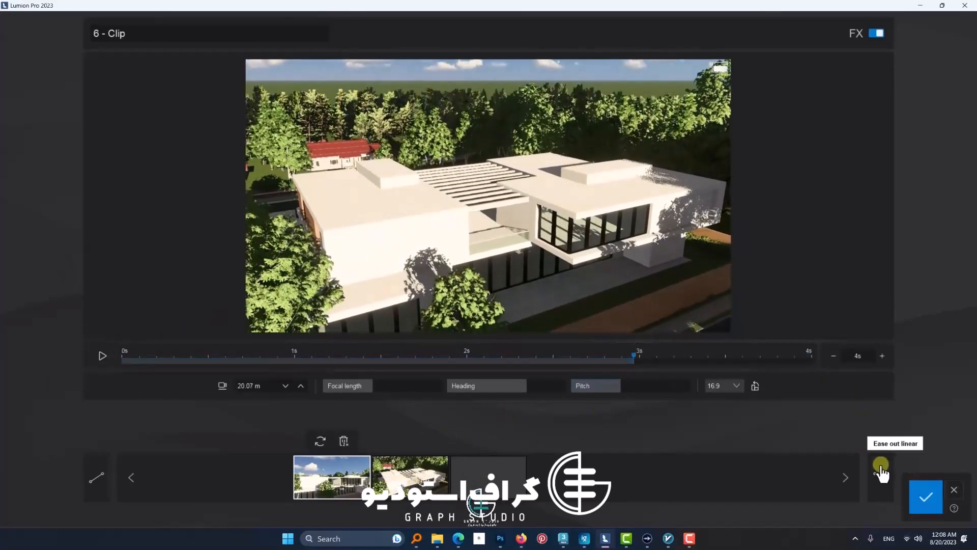
Step: Set smooth ease out for the sixth clip, preview it again, and save the clip
{"action": "left_click", "coordinate": [881, 465]}
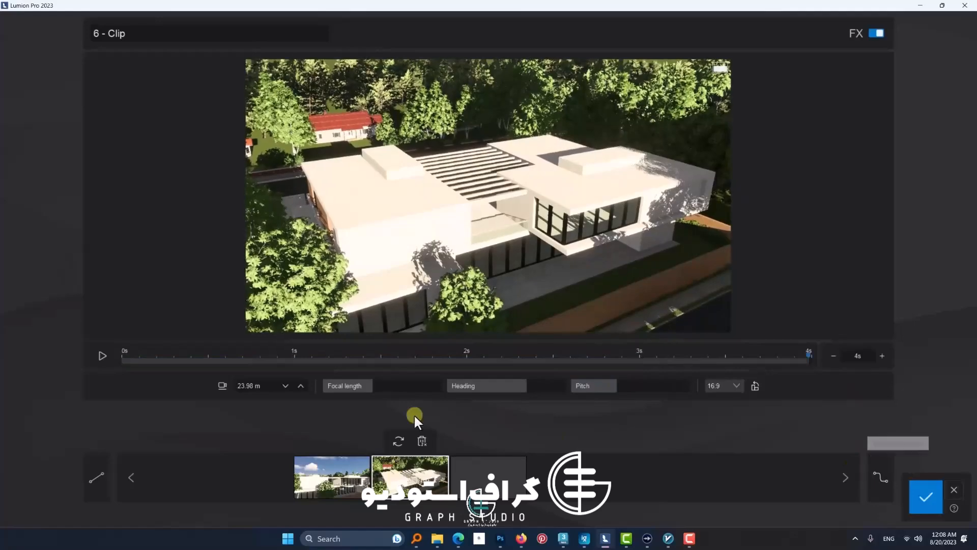
{"action": "left_click", "coordinate": [102, 355]}
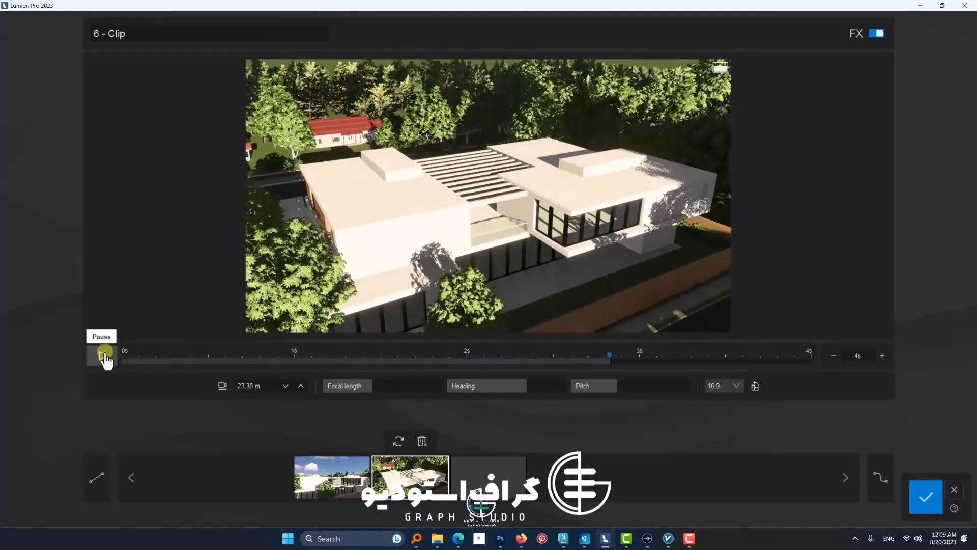
{"action": "left_click", "coordinate": [925, 496]}
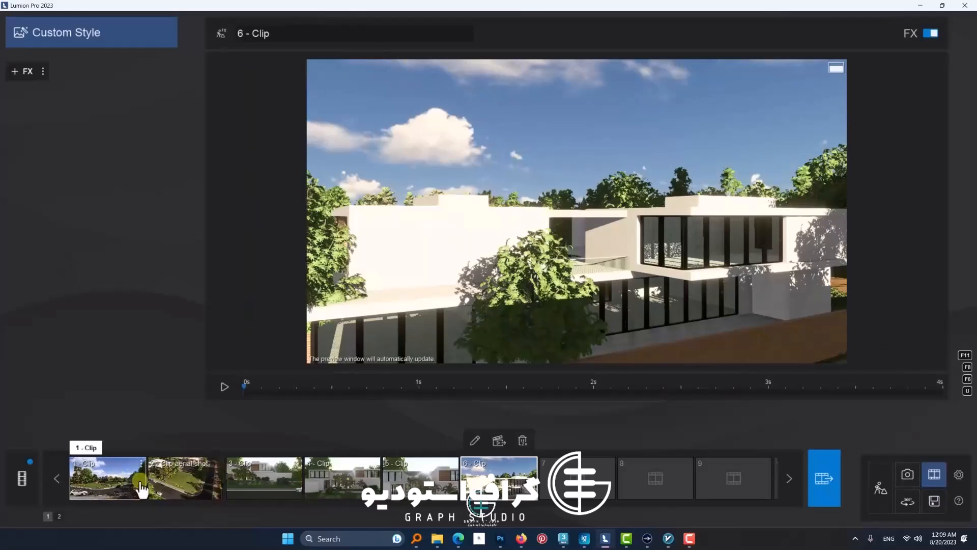
Step: Delete the second clip with the aerial shot and move the following four clips one slot forward to close the gap
{"action": "left_click", "coordinate": [212, 469]}
{"action": "double_click", "coordinate": [209, 441]}
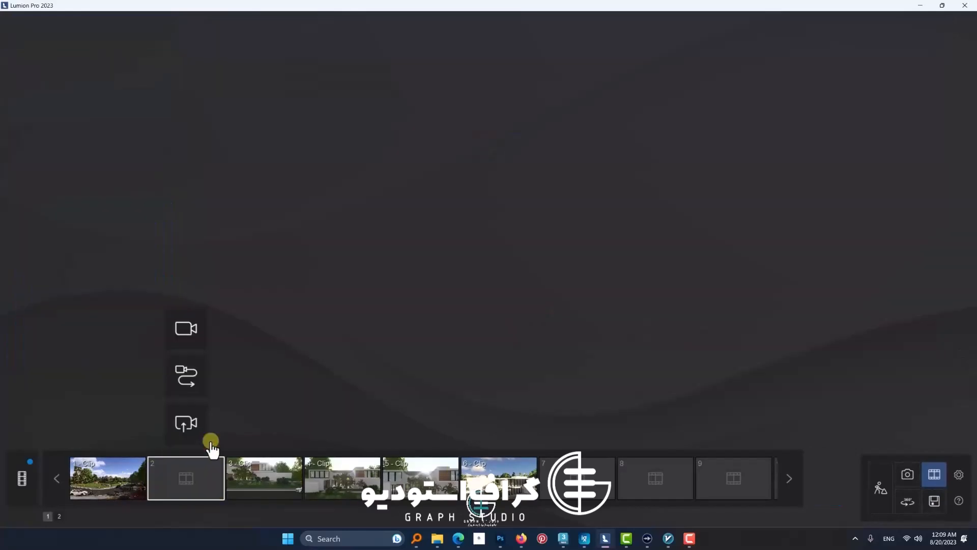
{"action": "left_click_drag", "start_coordinate": [257, 476], "coordinate": [217, 493]}
{"action": "left_click_drag", "start_coordinate": [343, 479], "coordinate": [253, 491]}
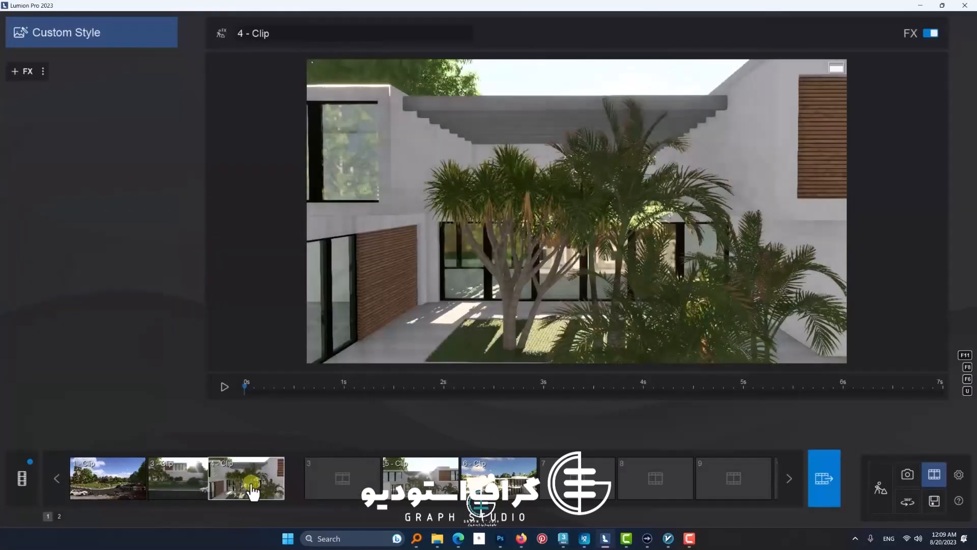
{"action": "left_click_drag", "start_coordinate": [402, 478], "coordinate": [343, 481]}
{"action": "left_click_drag", "start_coordinate": [498, 478], "coordinate": [406, 486]}
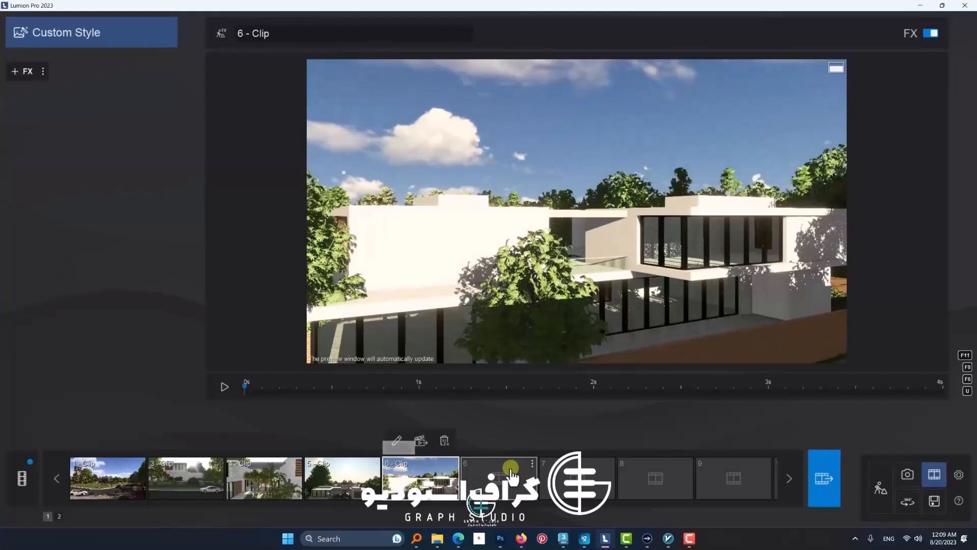
{"action": "left_click", "coordinate": [108, 478]}
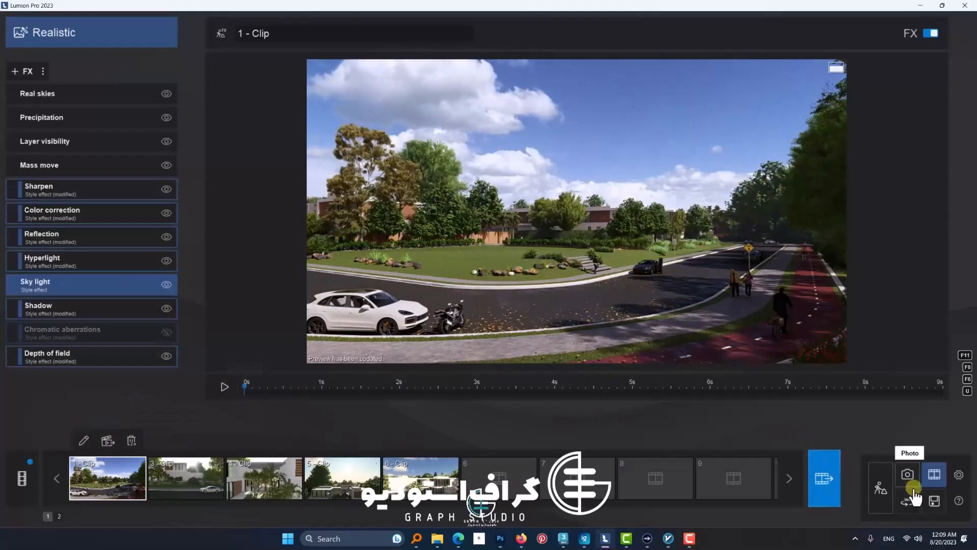
Step: Save the project as "tamtine move" in the 07 folder inside lumion graph
{"action": "left_click", "coordinate": [934, 500]}
{"action": "left_click", "coordinate": [591, 193]}
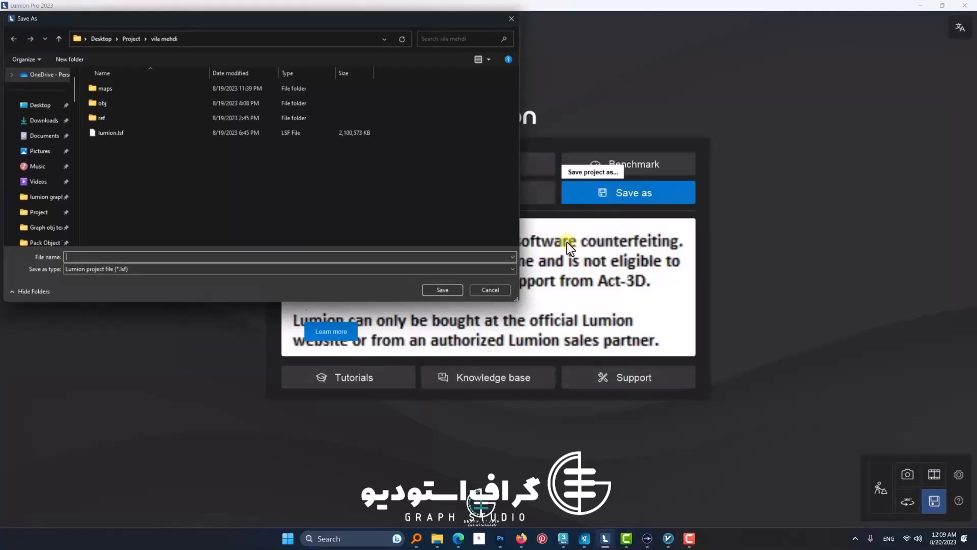
{"action": "left_click", "coordinate": [142, 38]}
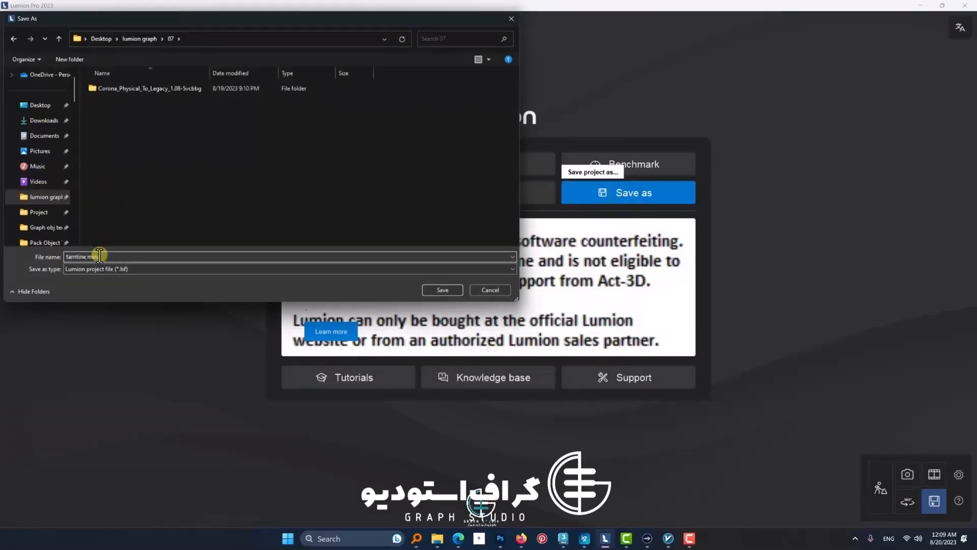
{"action": "left_click", "coordinate": [453, 292]}
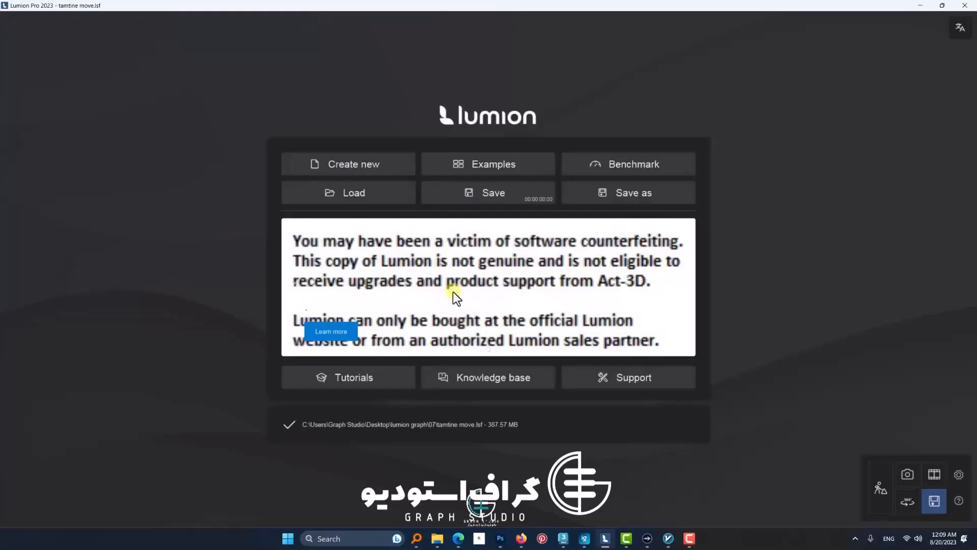
Step: Switch to Photo mode and compare the effects of the second, fourth and first photos
{"action": "left_click", "coordinate": [890, 491]}
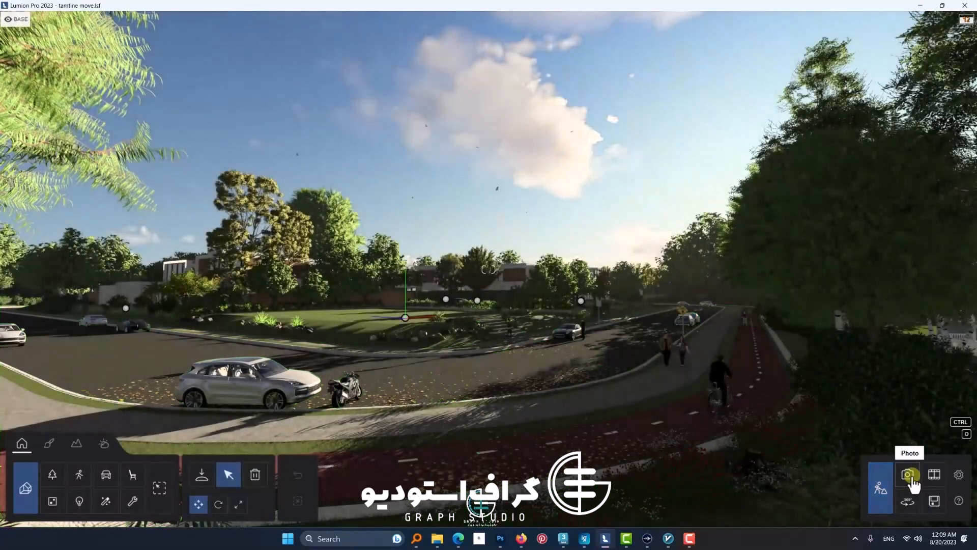
{"action": "left_click", "coordinate": [908, 476]}
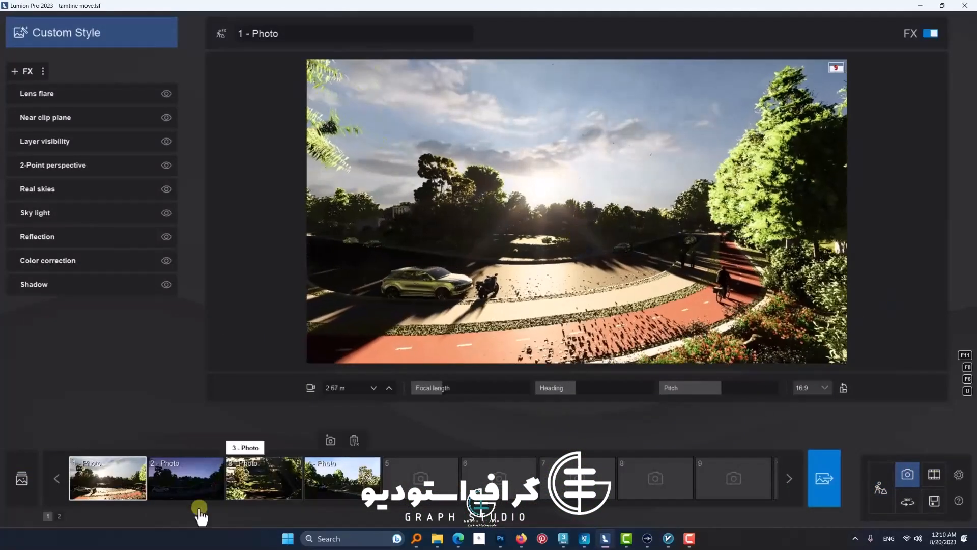
{"action": "left_click", "coordinate": [186, 479]}
{"action": "left_click", "coordinate": [342, 478]}
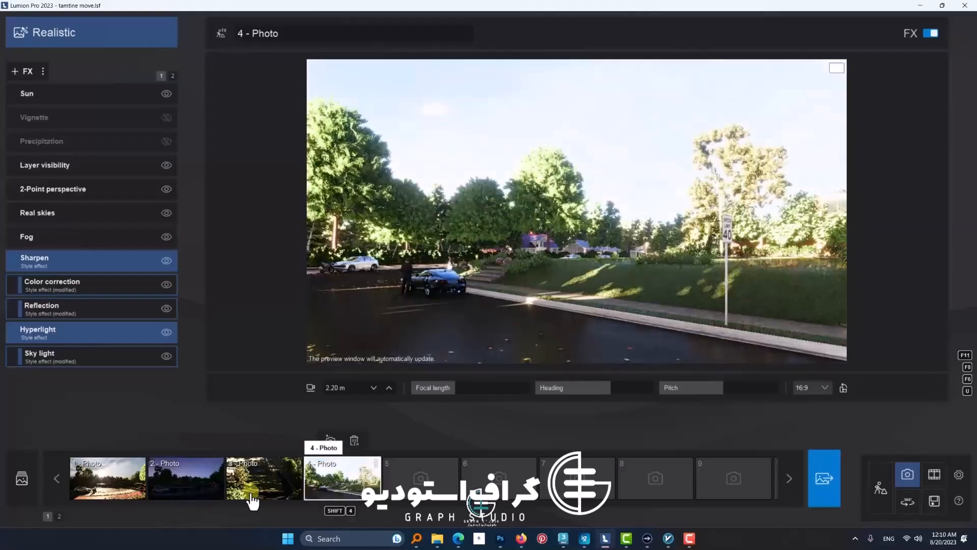
{"action": "left_click", "coordinate": [107, 478]}
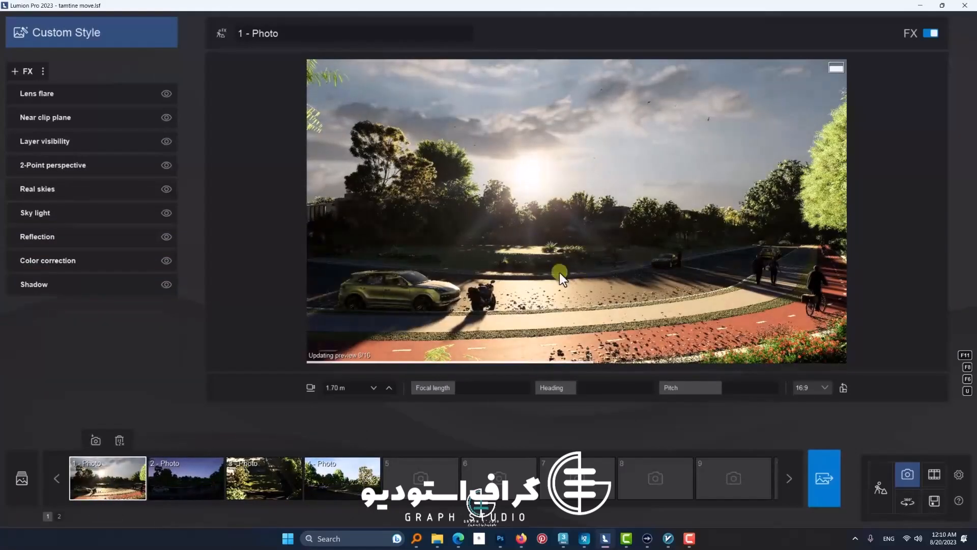
Step: Apply the Realistic style to the first photo and choose a clear blue sky for its Real skies effect
{"action": "left_click", "coordinate": [65, 34]}
{"action": "left_click", "coordinate": [435, 181]}
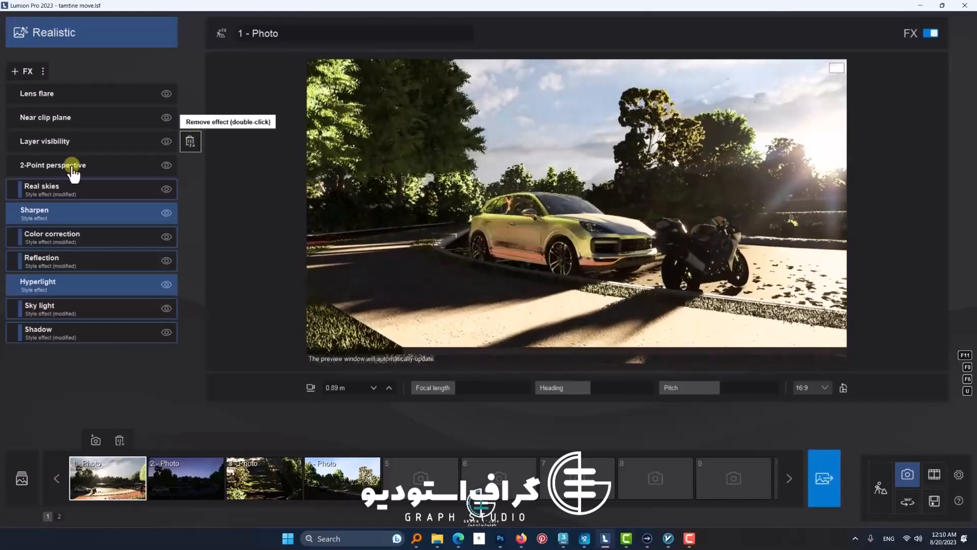
{"action": "left_click", "coordinate": [41, 188]}
{"action": "left_click", "coordinate": [44, 121]}
{"action": "left_click", "coordinate": [626, 253]}
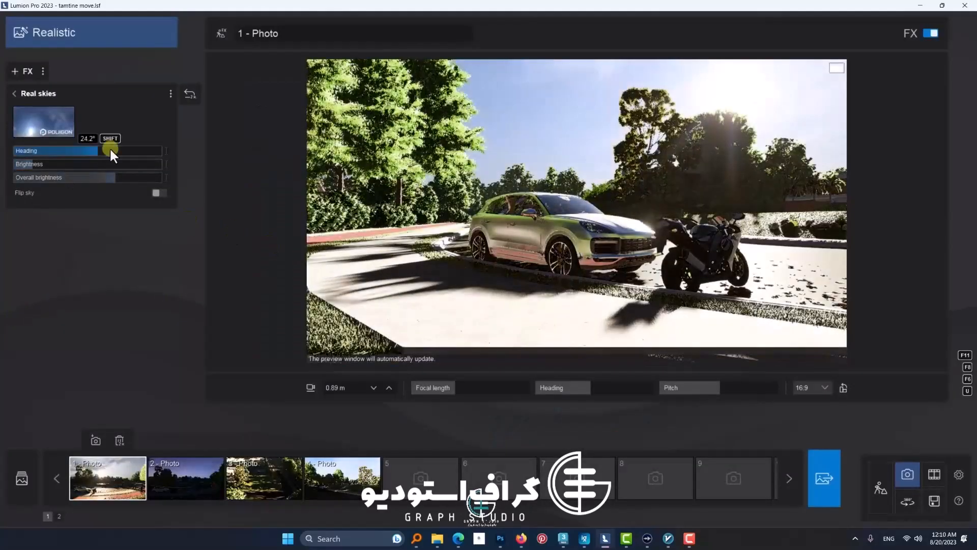
Step: Raise the photo camera to about 4 m, turn the Real skies heading to bring the sun above the road, and increase the overall brightness
{"action": "left_click_drag", "start_coordinate": [109, 148], "coordinate": [86, 151]}
{"action": "key", "text": "q"}
{"action": "right_click_drag", "start_coordinate": [500, 243], "coordinate": [530, 259]}
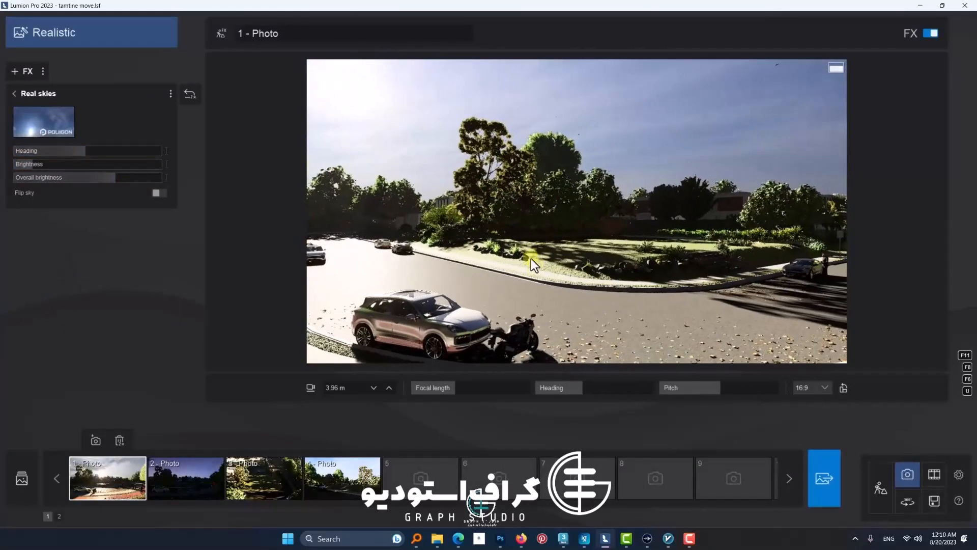
{"action": "right_click_drag", "start_coordinate": [604, 244], "coordinate": [561, 234]}
{"action": "left_click_drag", "start_coordinate": [57, 149], "coordinate": [139, 178]}
{"action": "right_click_drag", "start_coordinate": [292, 214], "coordinate": [436, 195]}
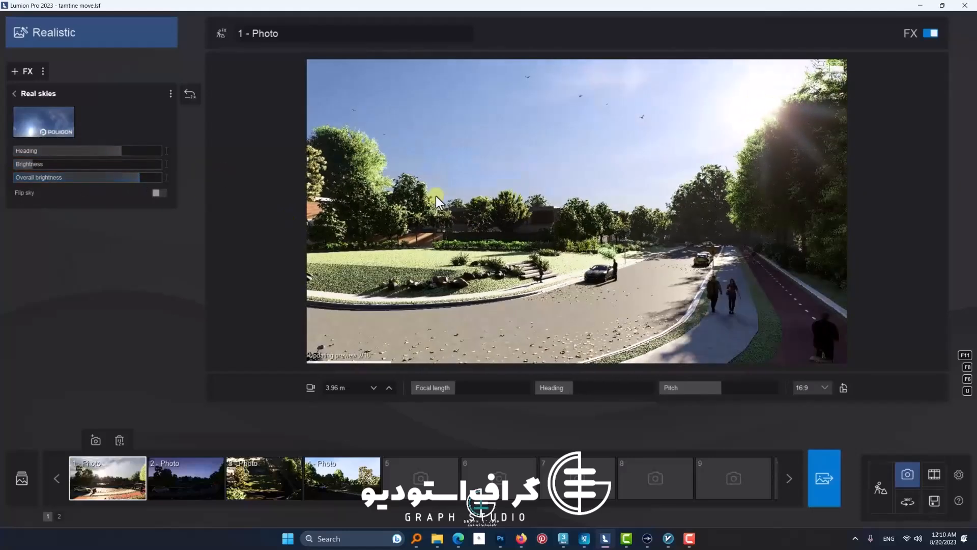
{"action": "left_click_drag", "start_coordinate": [112, 179], "coordinate": [172, 201]}
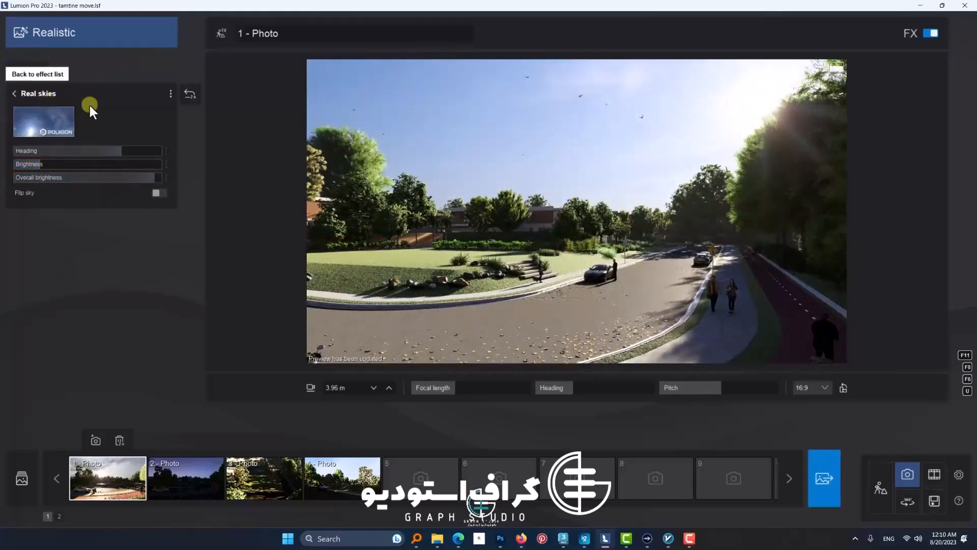
Step: Return to the first photo's effect list and copy all of its effects
{"action": "left_click", "coordinate": [21, 71]}
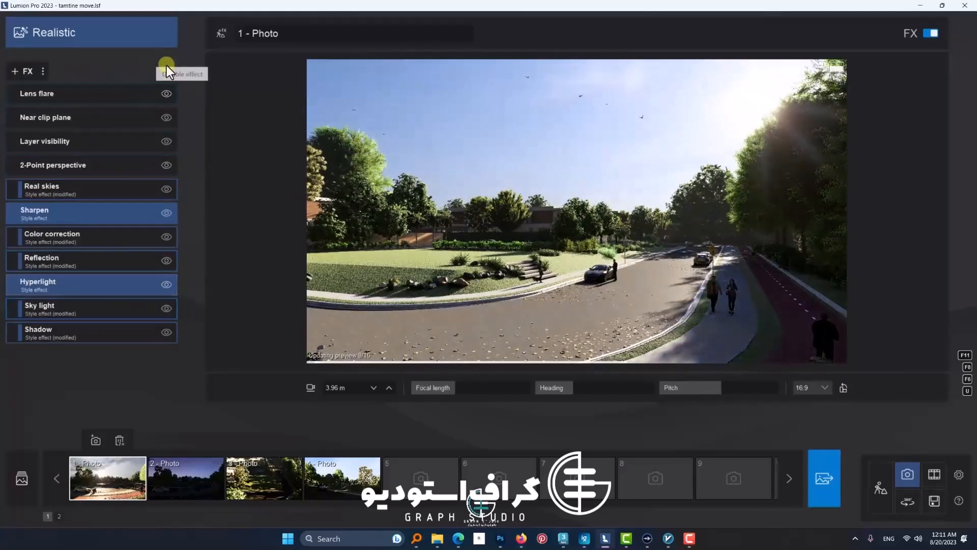
{"action": "left_click", "coordinate": [43, 72]}
{"action": "left_click", "coordinate": [57, 72]}
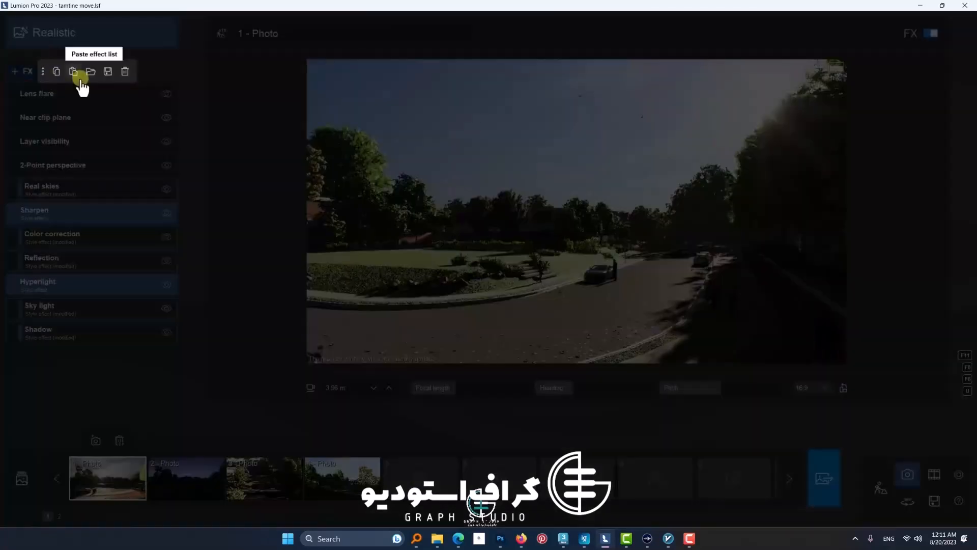
{"action": "left_click", "coordinate": [61, 73]}
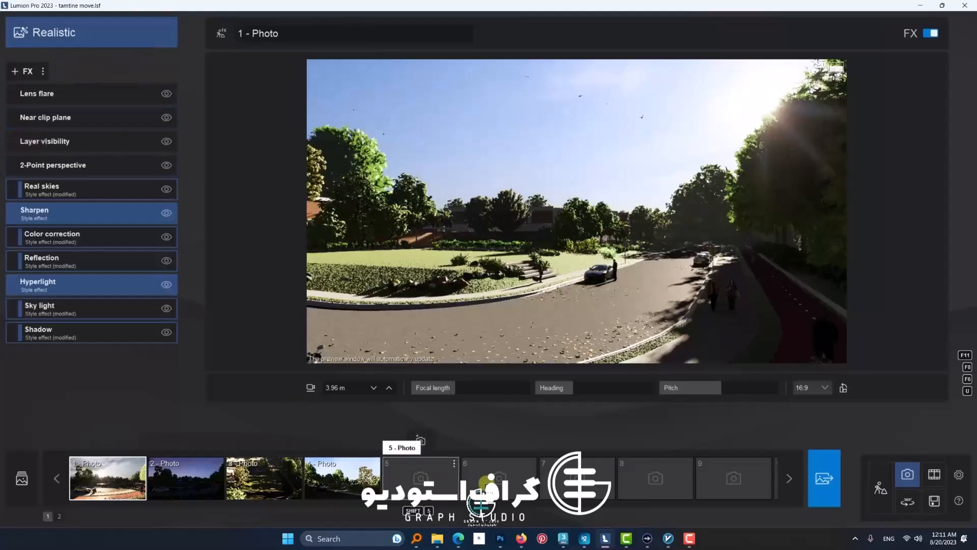
Step: Paste the copied photo effects onto the movie's "3 - Clip" and lower its Real skies heading so the sun lights the facade
{"action": "left_click", "coordinate": [934, 474]}
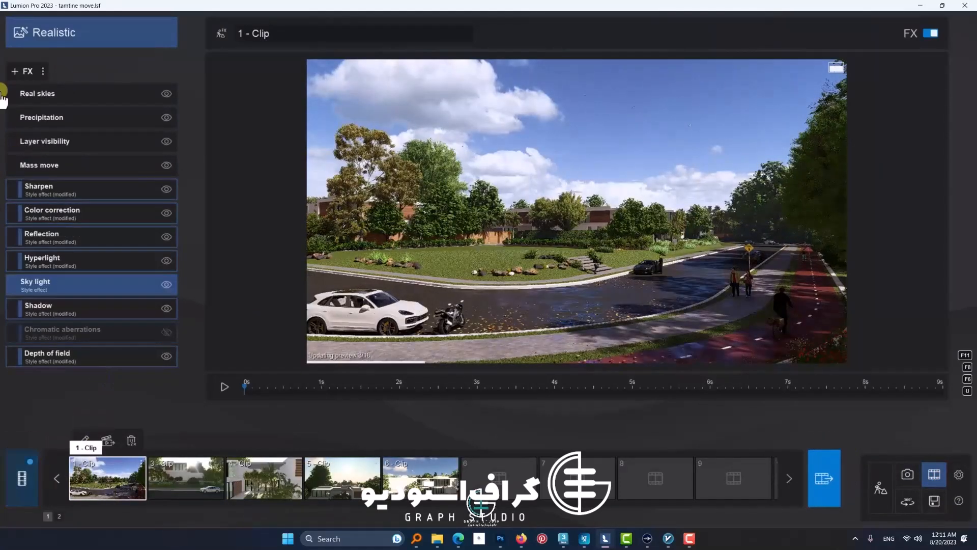
{"action": "left_click", "coordinate": [226, 388]}
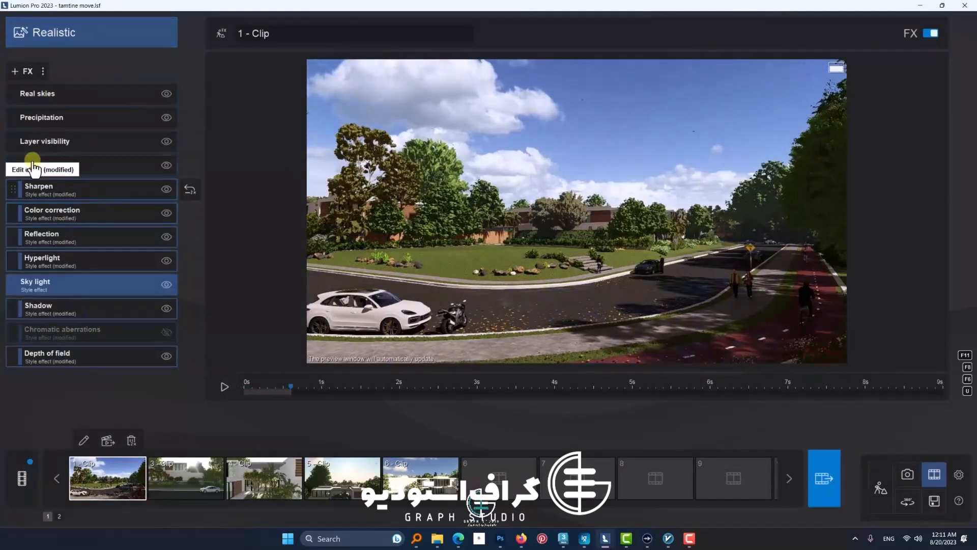
{"action": "left_click", "coordinate": [186, 476]}
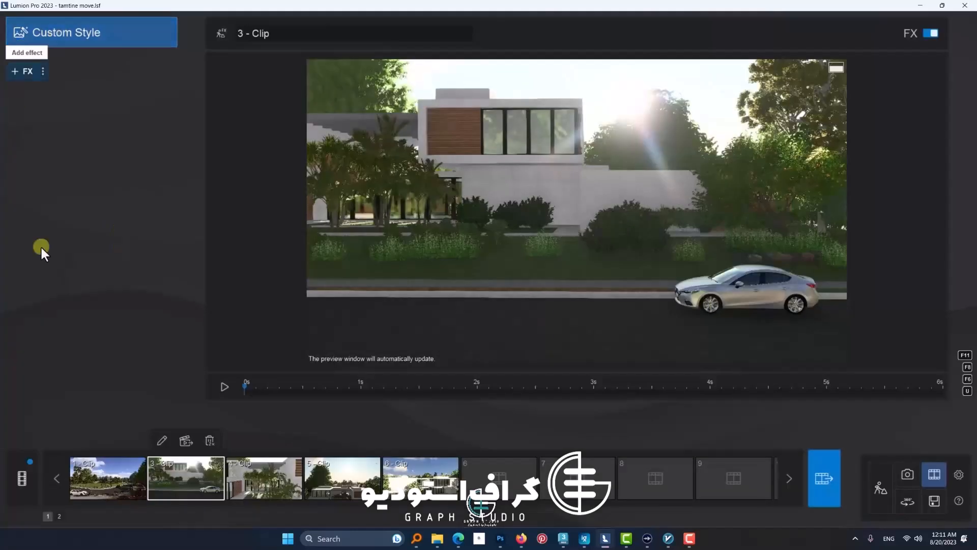
{"action": "left_click", "coordinate": [43, 71]}
{"action": "left_click", "coordinate": [72, 70]}
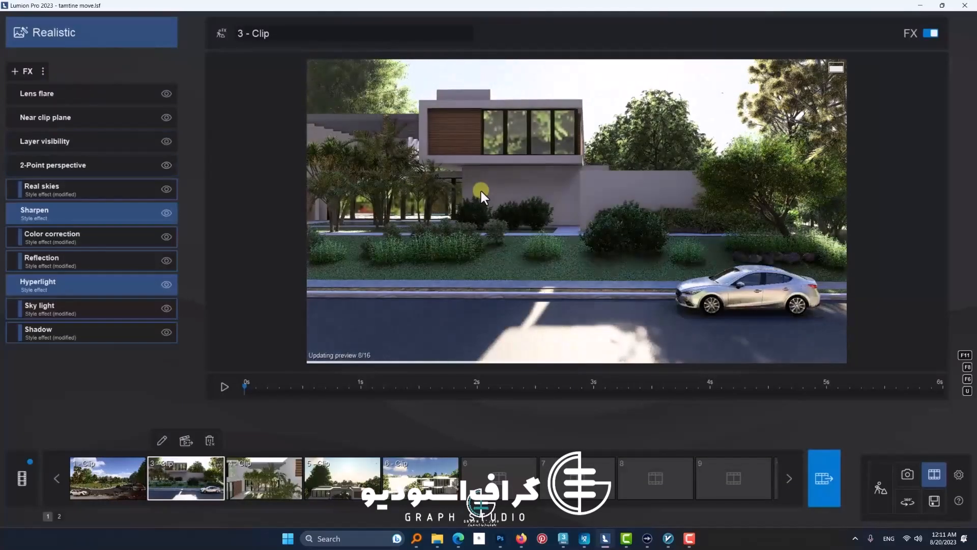
{"action": "left_click", "coordinate": [68, 196]}
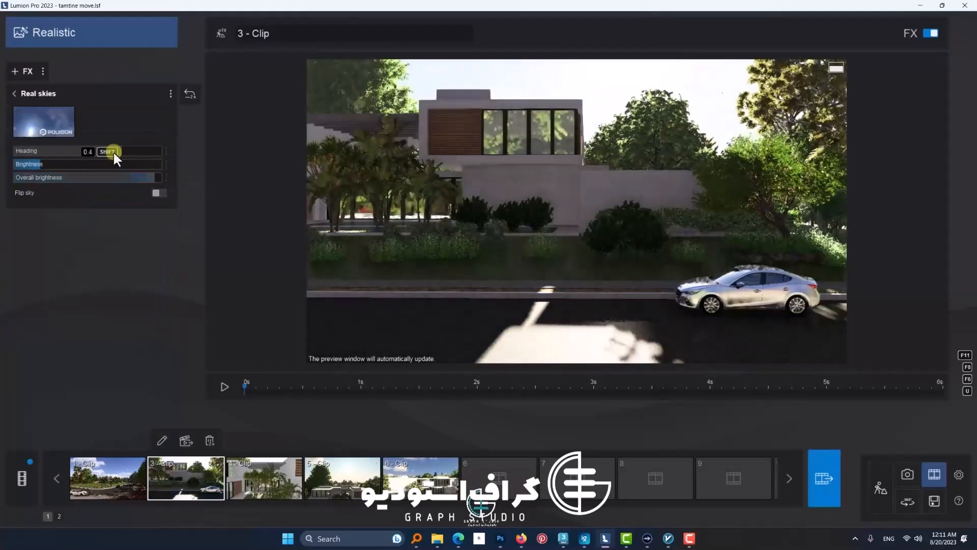
{"action": "left_click_drag", "start_coordinate": [113, 151], "coordinate": [90, 149]}
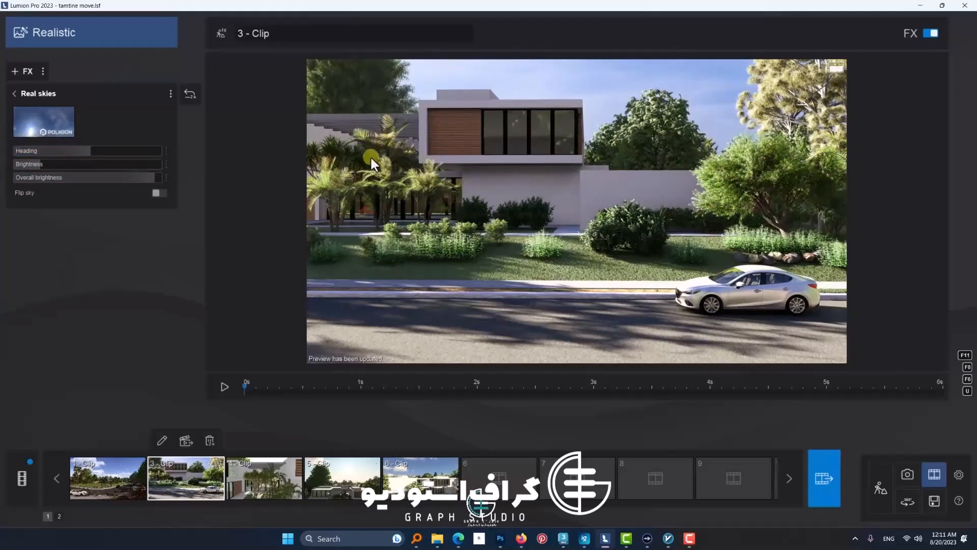
Step: Leave the Real skies settings of "3 - Clip" and apply the Overcast style to the movie's "4 - Clip"
{"action": "left_click", "coordinate": [15, 93]}
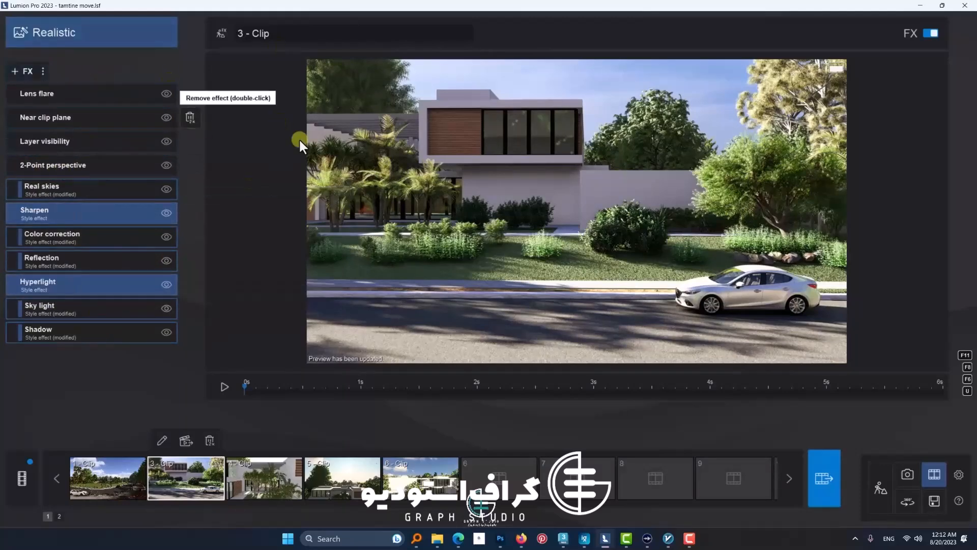
{"action": "left_click", "coordinate": [584, 223]}
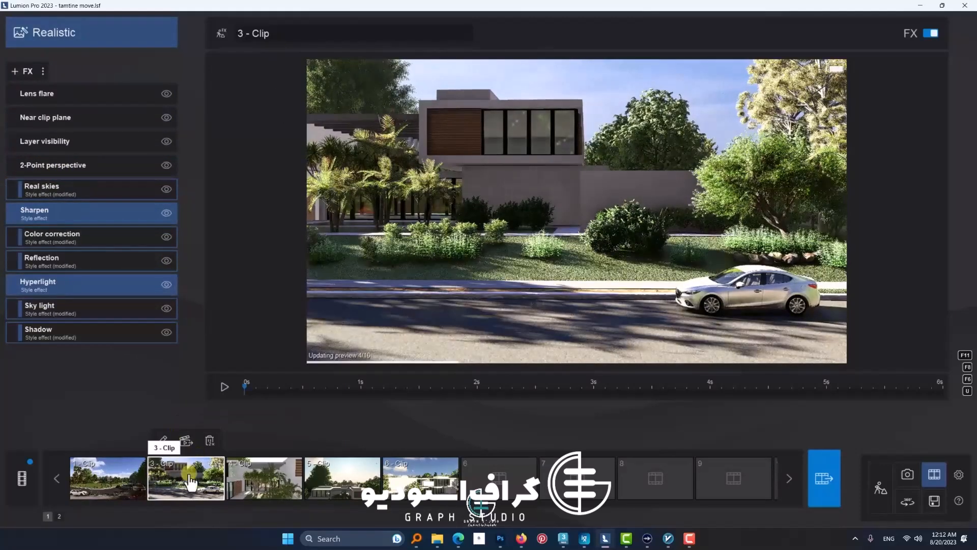
{"action": "left_click", "coordinate": [257, 481]}
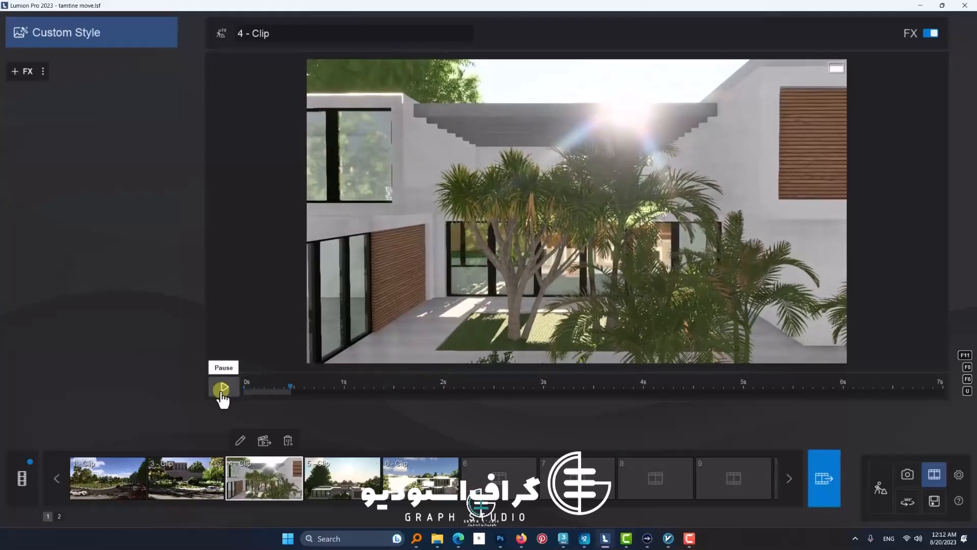
{"action": "left_click", "coordinate": [95, 39]}
{"action": "left_click", "coordinate": [410, 367]}
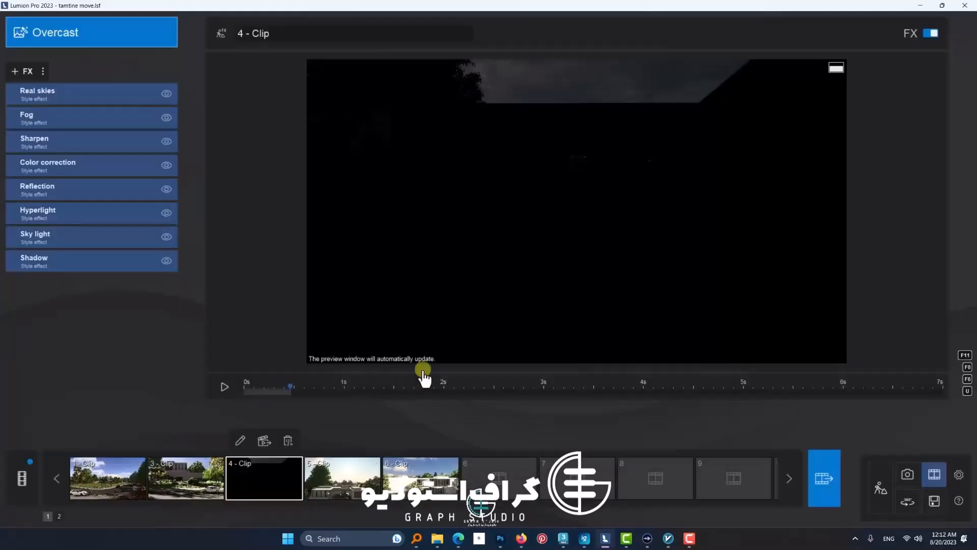
Step: Play "4 - Clip" toward its end and add a reflection plane on the central ground-floor glazing through its Reflection effect
{"action": "left_click", "coordinate": [218, 391]}
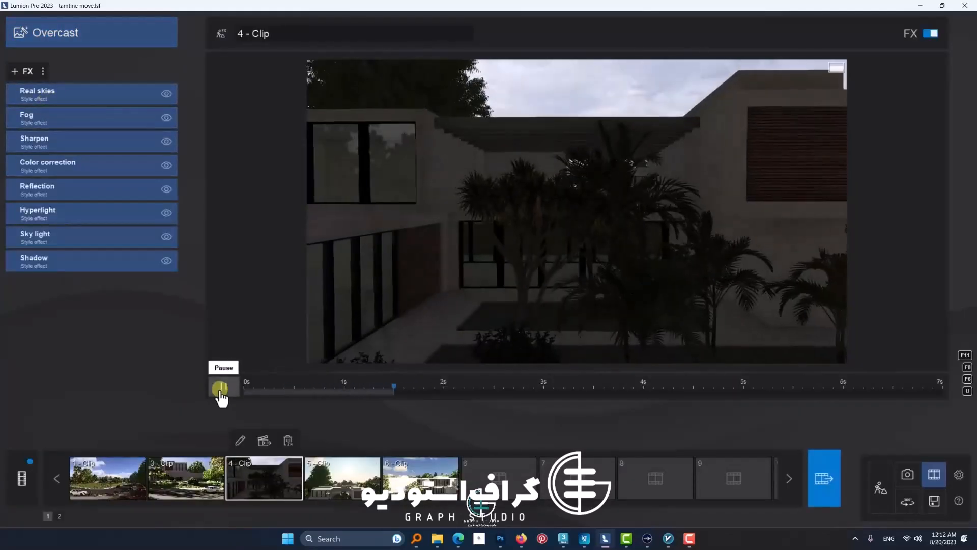
{"action": "left_click", "coordinate": [223, 391]}
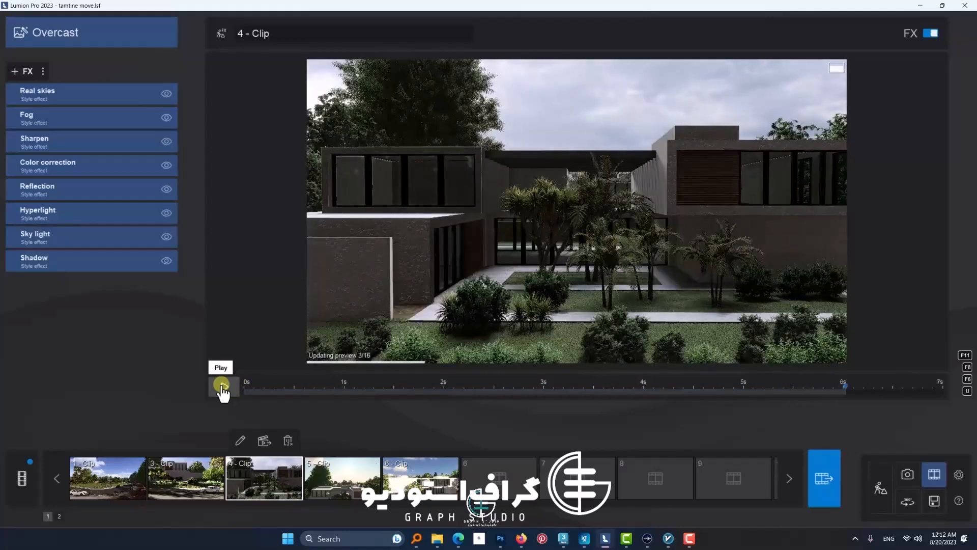
{"action": "left_click", "coordinate": [68, 199]}
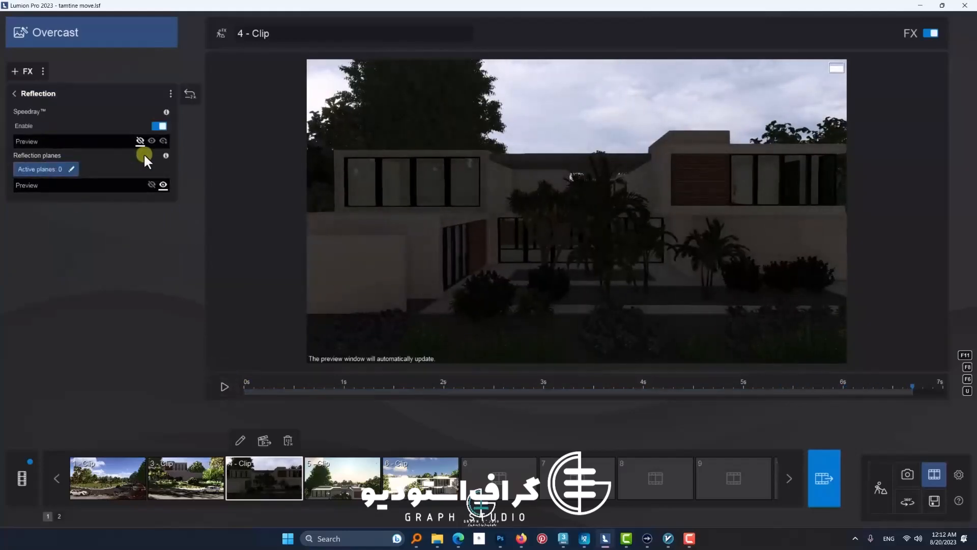
{"action": "left_click", "coordinate": [51, 169]}
{"action": "left_click", "coordinate": [355, 312]}
{"action": "left_click", "coordinate": [206, 483]}
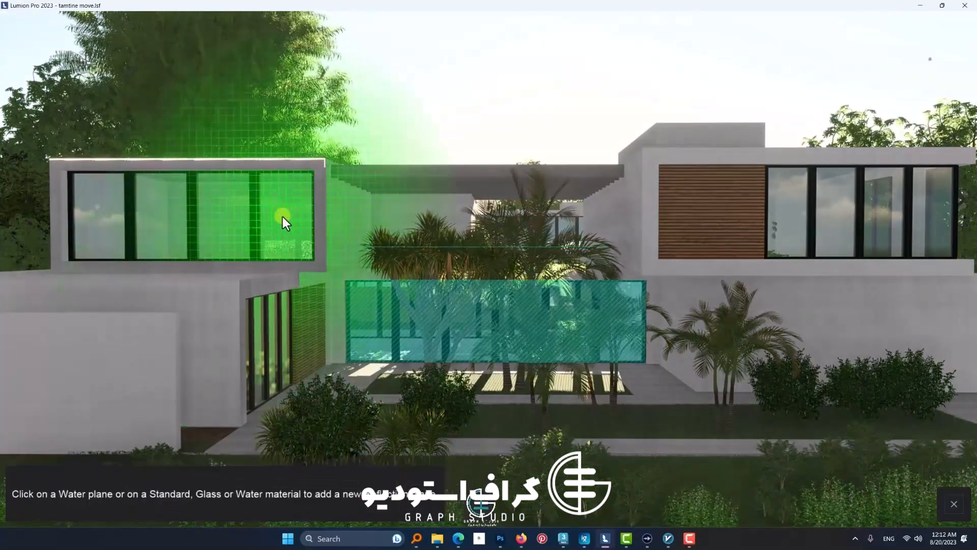
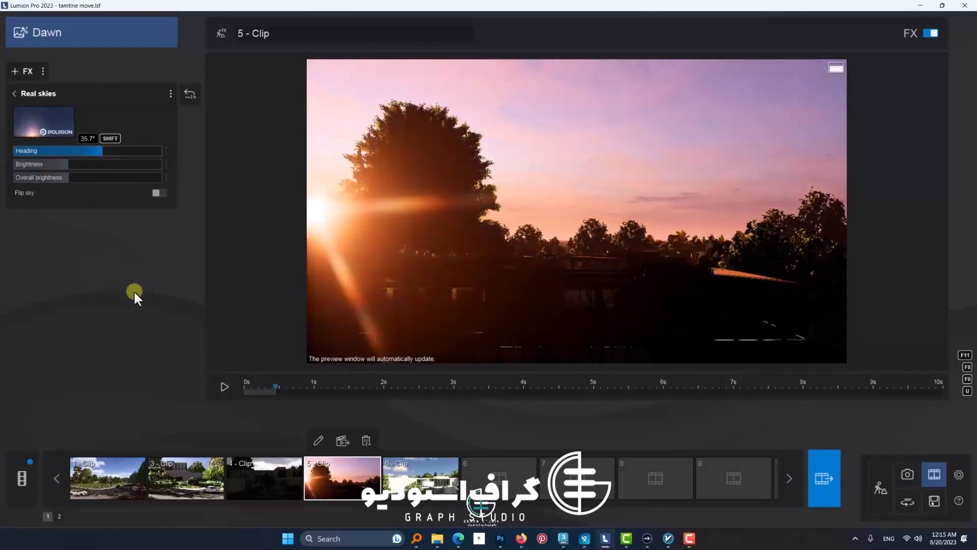
Step: Play "5 - Clip" and lower its Real skies heading so the low sun lights the villa's facade
{"action": "left_click", "coordinate": [224, 387]}
{"action": "left_click", "coordinate": [224, 387]}
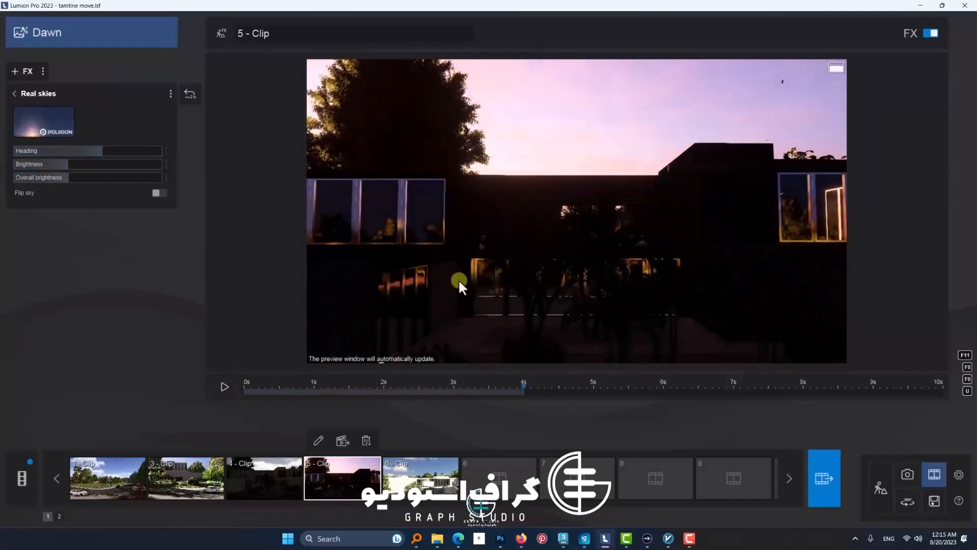
{"action": "left_click", "coordinate": [93, 151]}
{"action": "left_click_drag", "start_coordinate": [93, 151], "coordinate": [65, 178]}
{"action": "left_click", "coordinate": [223, 387]}
{"action": "left_click", "coordinate": [20, 96]}
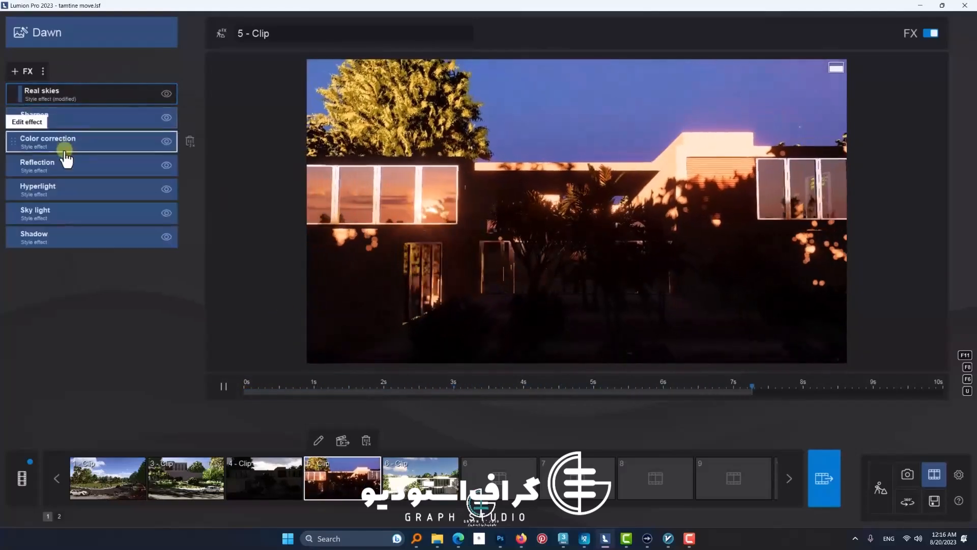
{"action": "left_click", "coordinate": [223, 386]}
Step: Replace the Real skies of "5 - Clip" with a brighter cloudy sunset sky and raise its heading
{"action": "left_click", "coordinate": [61, 94]}
{"action": "left_click", "coordinate": [44, 121]}
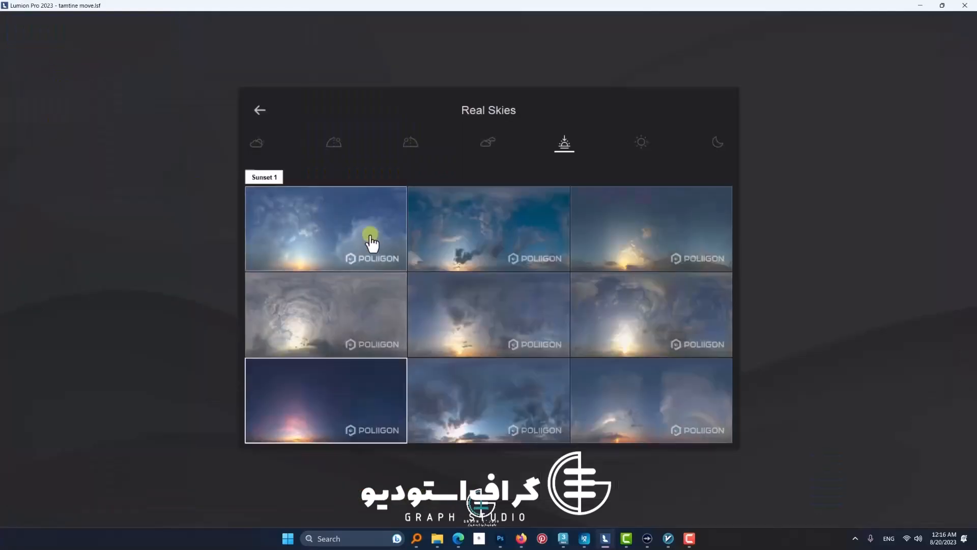
{"action": "left_click", "coordinate": [645, 347]}
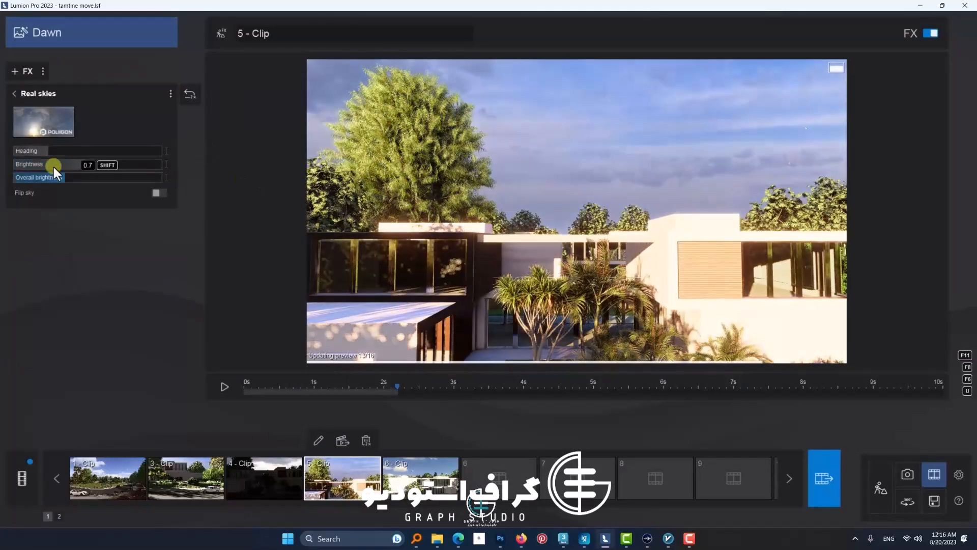
{"action": "left_click_drag", "start_coordinate": [78, 161], "coordinate": [140, 152]}
Step: Leave the Real skies settings and apply the Realistic style to "5 - Clip"
{"action": "left_click", "coordinate": [18, 95]}
{"action": "left_click", "coordinate": [92, 34]}
{"action": "left_click", "coordinate": [498, 190]}
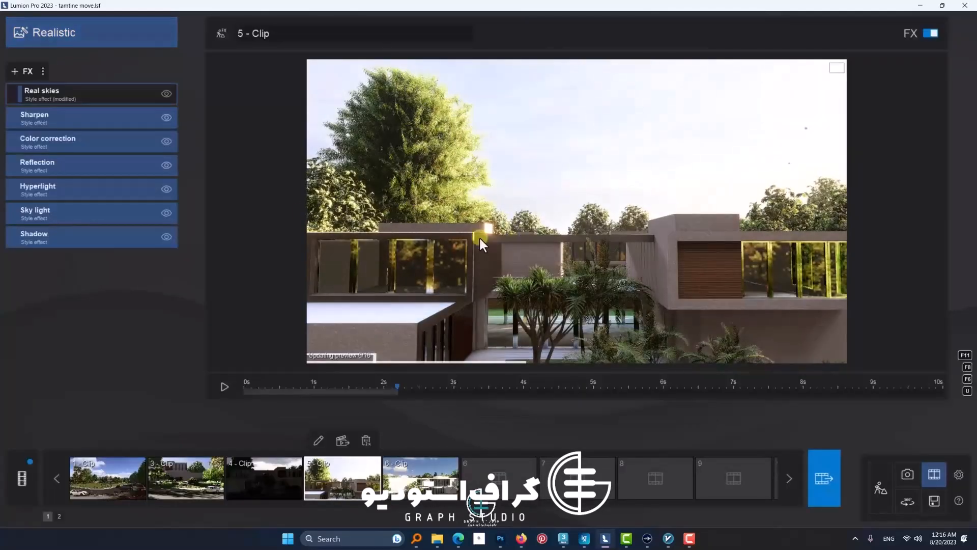
Step: Change the Real skies of "5 - Clip" to a clear daytime sky and lower its heading so sunlight falls on the facade
{"action": "left_click", "coordinate": [28, 158]}
{"action": "left_click", "coordinate": [17, 96]}
{"action": "left_click", "coordinate": [77, 94]}
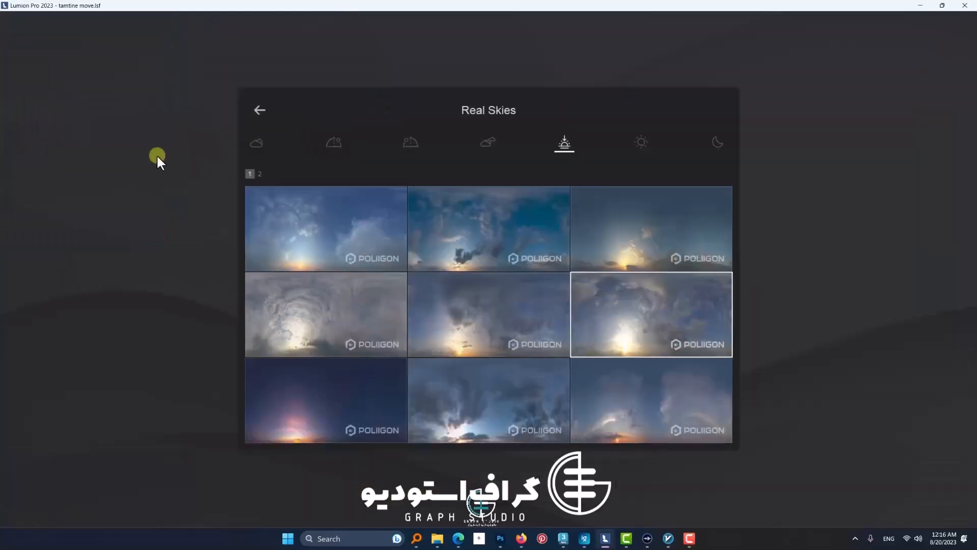
{"action": "left_click", "coordinate": [257, 143]}
{"action": "left_click", "coordinate": [425, 141]}
{"action": "left_click", "coordinate": [511, 144]}
{"action": "left_click", "coordinate": [564, 144]}
{"action": "left_click", "coordinate": [652, 145]}
{"action": "left_click", "coordinate": [655, 214]}
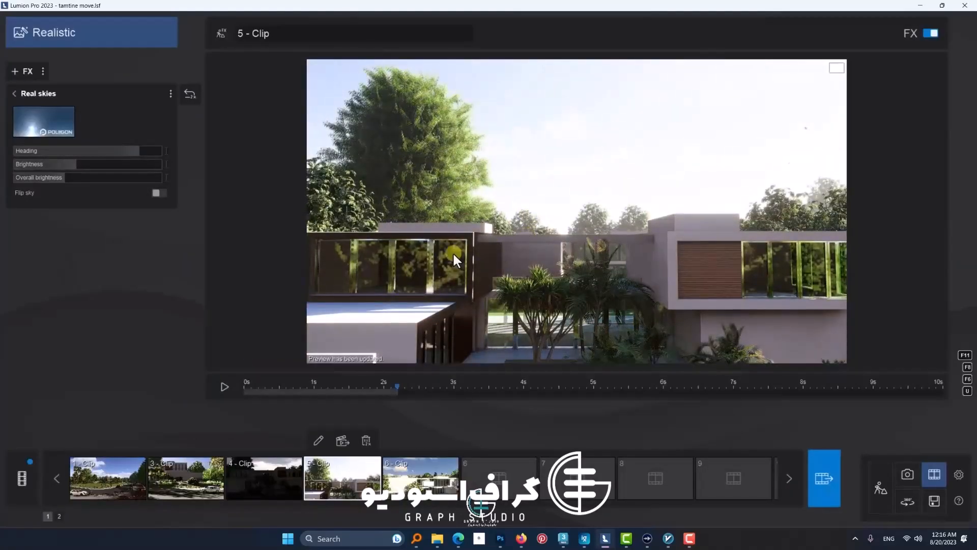
{"action": "left_click_drag", "start_coordinate": [138, 151], "coordinate": [63, 157]}
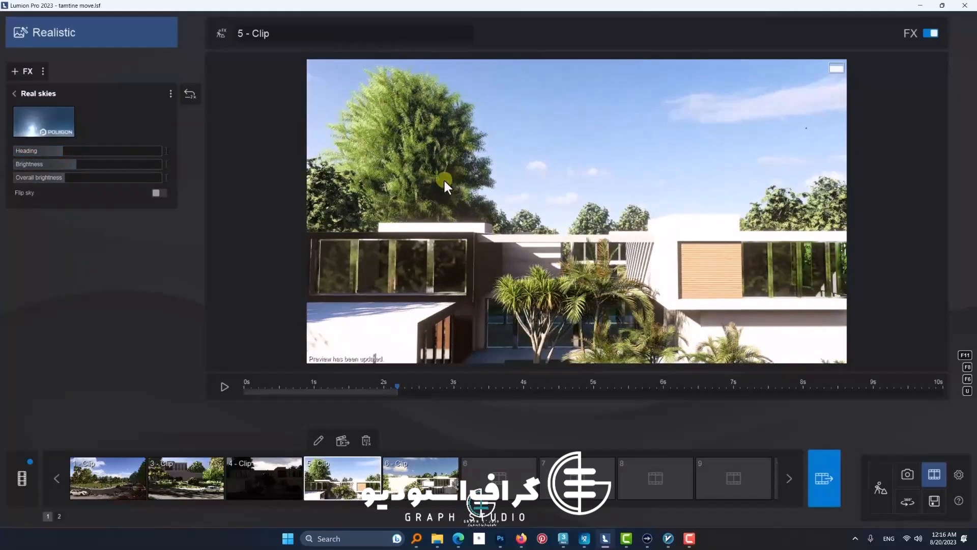
{"action": "left_click", "coordinate": [14, 94]}
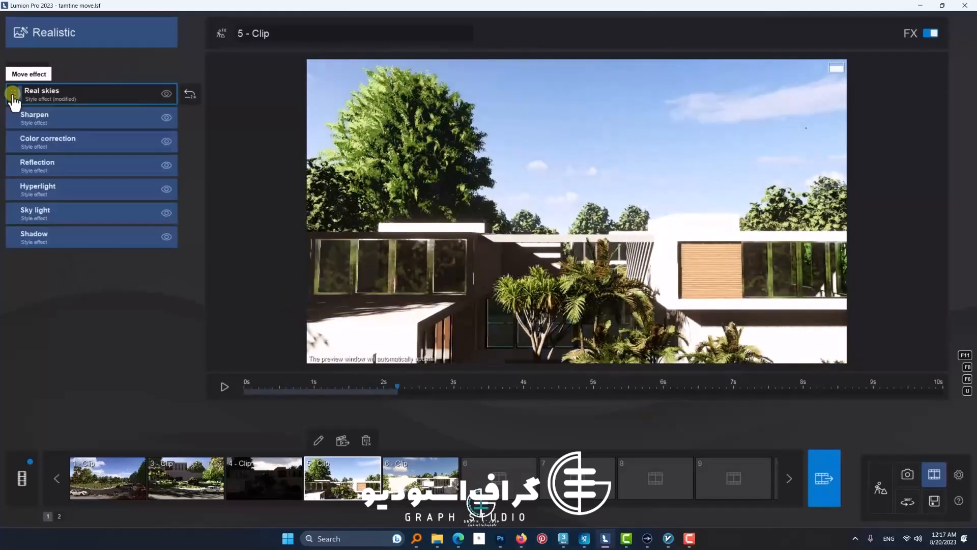
Step: Add reflection planes to the three upper-floor glazing areas of the villa through the Reflection effect of "5 - Clip"
{"action": "left_click", "coordinate": [53, 174]}
{"action": "left_click", "coordinate": [57, 171]}
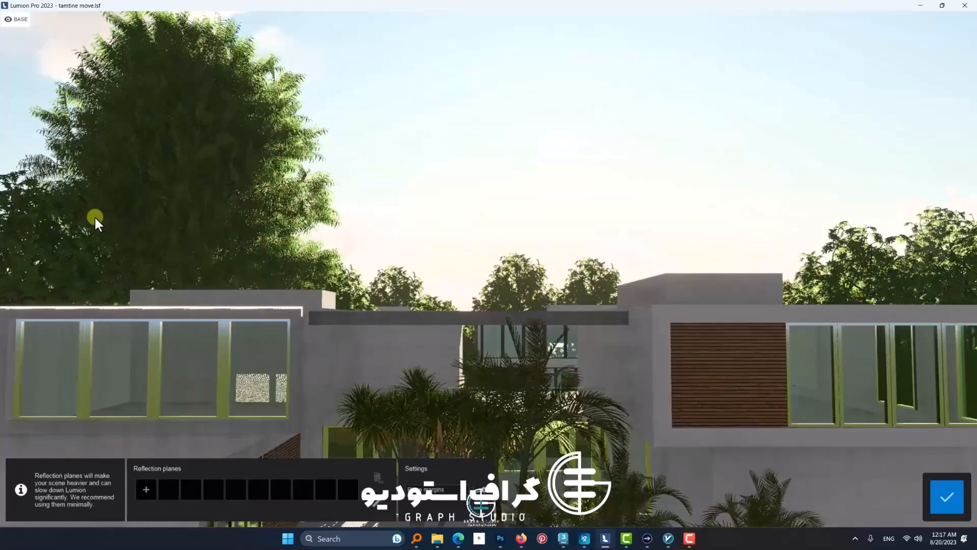
{"action": "left_click", "coordinate": [146, 489]}
{"action": "left_click", "coordinate": [168, 490]}
{"action": "left_click", "coordinate": [496, 340]}
{"action": "left_click", "coordinate": [191, 489]}
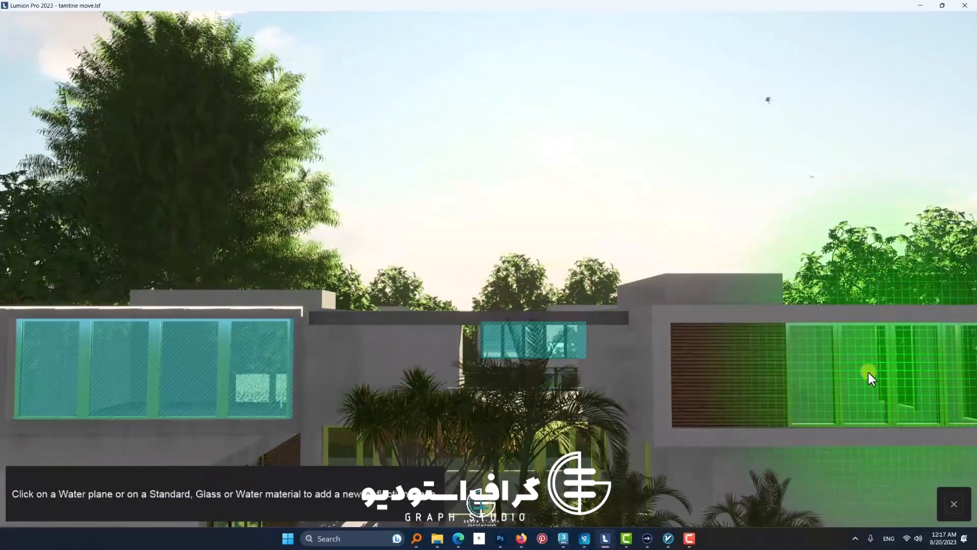
{"action": "left_click", "coordinate": [869, 371]}
Step: Add three more reflection planes on the ground-floor central and side glazing, and finish the Reflection effect
{"action": "left_click", "coordinate": [213, 489]}
{"action": "left_click", "coordinate": [513, 349]}
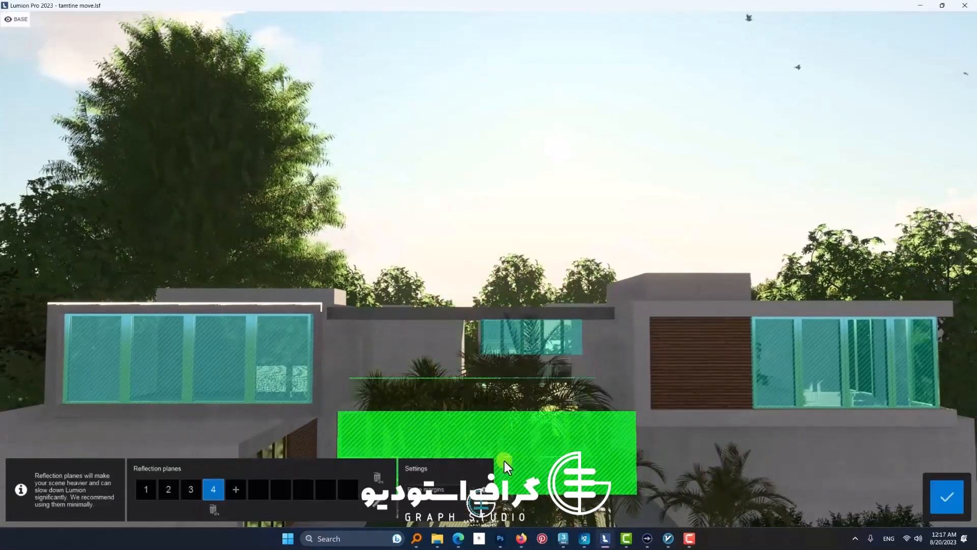
{"action": "left_click", "coordinate": [235, 489]}
{"action": "left_click", "coordinate": [273, 458]}
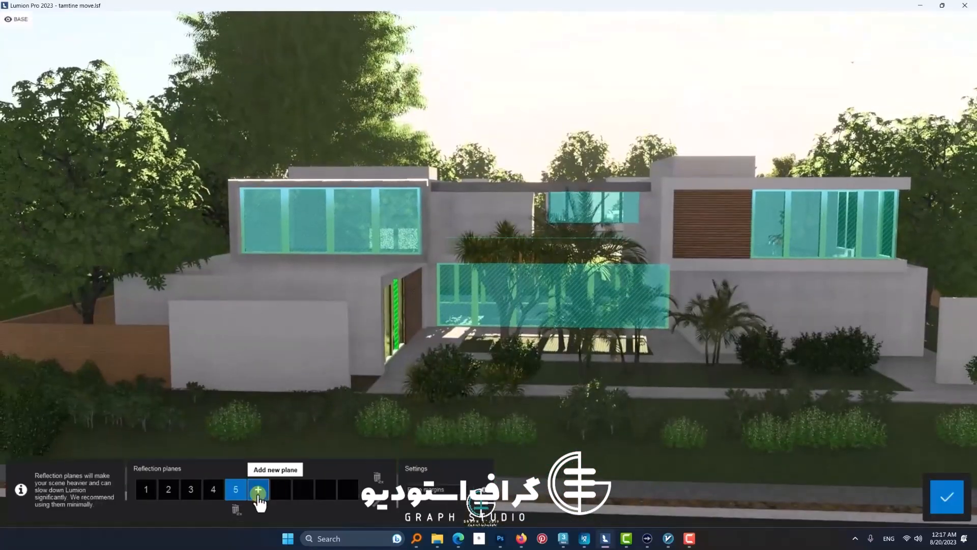
{"action": "left_click", "coordinate": [258, 490]}
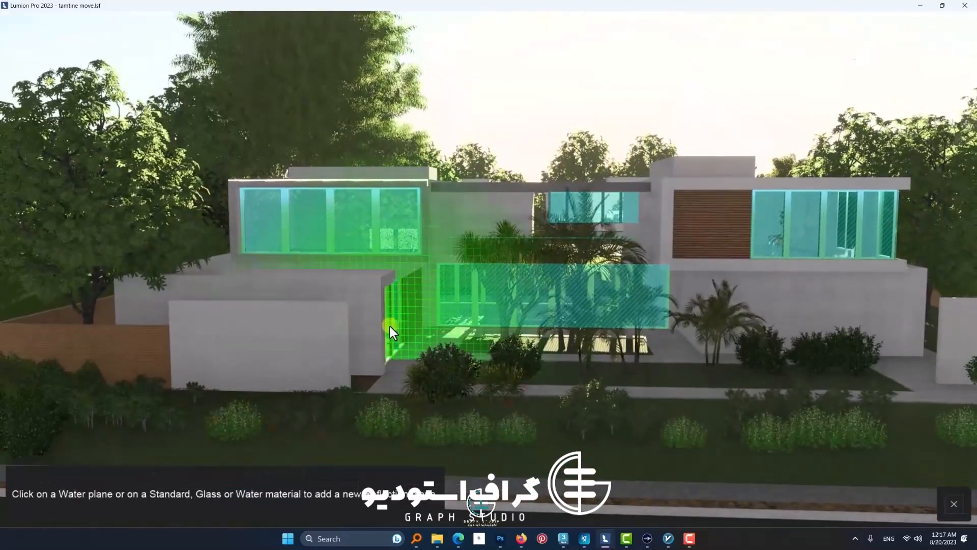
{"action": "left_click", "coordinate": [390, 325]}
{"action": "left_click", "coordinate": [948, 497]}
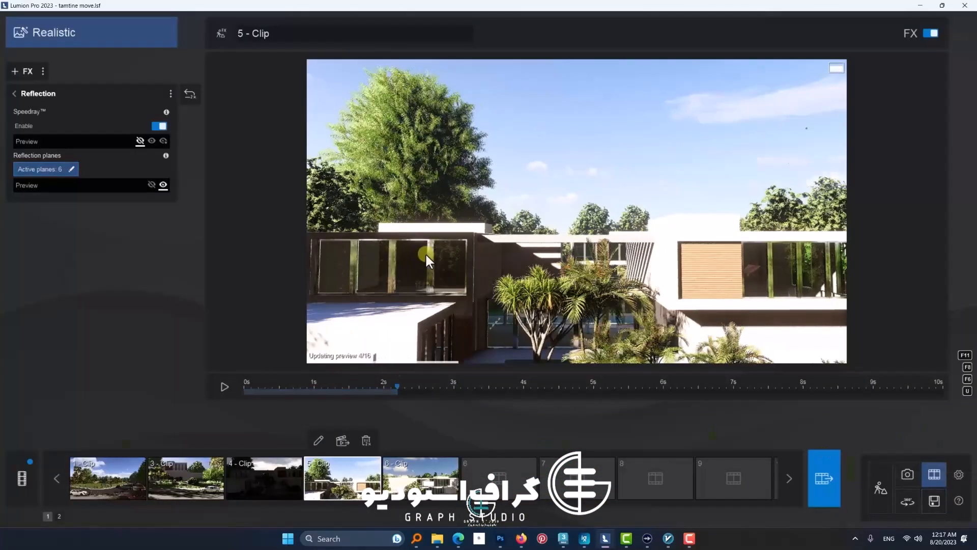
{"action": "left_click", "coordinate": [14, 94]}
Step: Turn off fine detail shadows in the Shadow effect of "5 - Clip" and play the clip briefly to check the shadows
{"action": "left_click", "coordinate": [25, 239]}
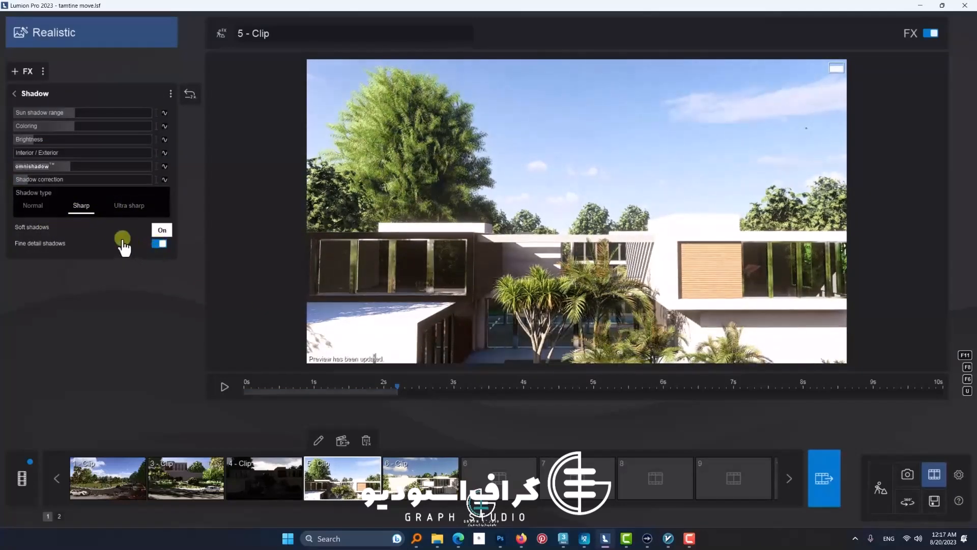
{"action": "left_click", "coordinate": [155, 242]}
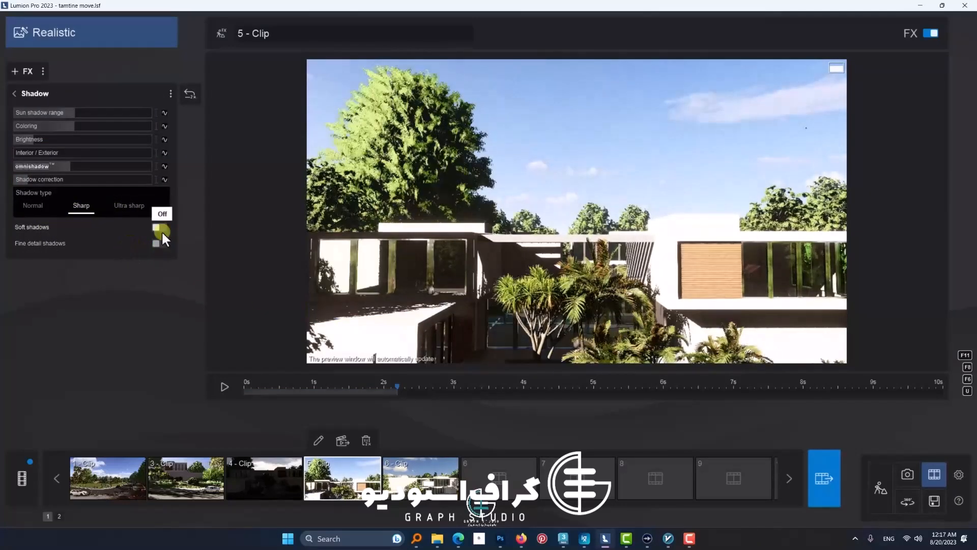
{"action": "left_click", "coordinate": [237, 387]}
{"action": "left_click", "coordinate": [339, 277]}
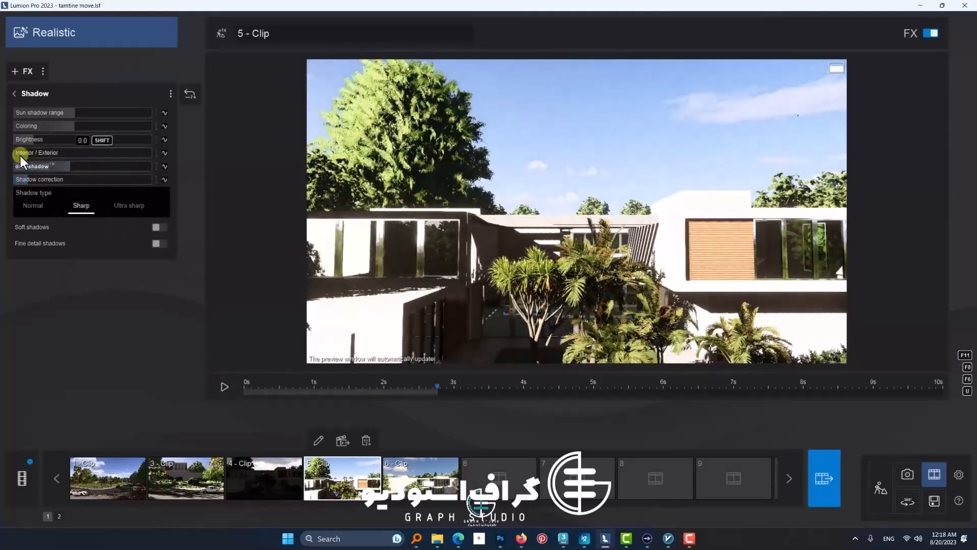
Step: Set the clip's shadow type to Normal with soft shadows on and Interior / Exterior at about 0.4, and play it past 8 s
{"action": "left_click_drag", "start_coordinate": [69, 115], "coordinate": [89, 114]}
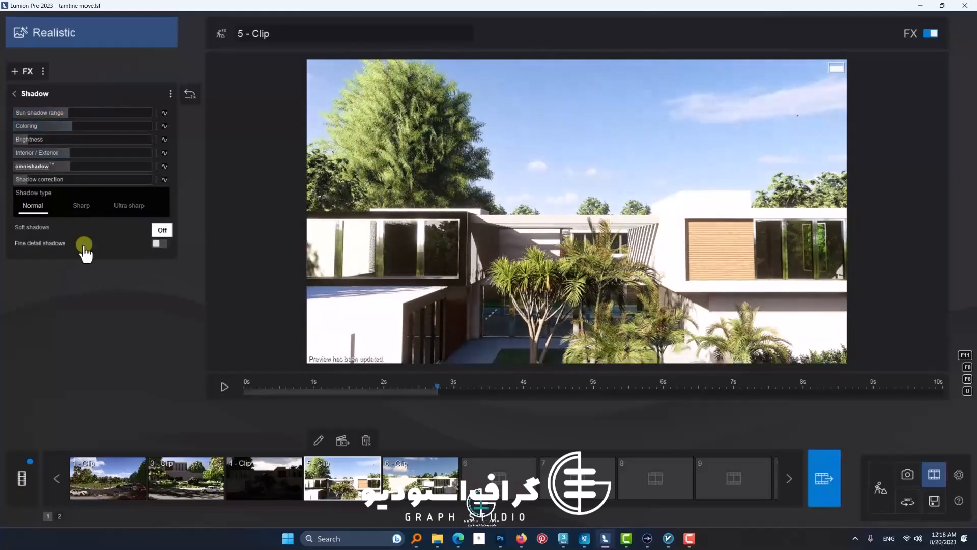
{"action": "left_click", "coordinate": [82, 205]}
{"action": "left_click", "coordinate": [159, 228]}
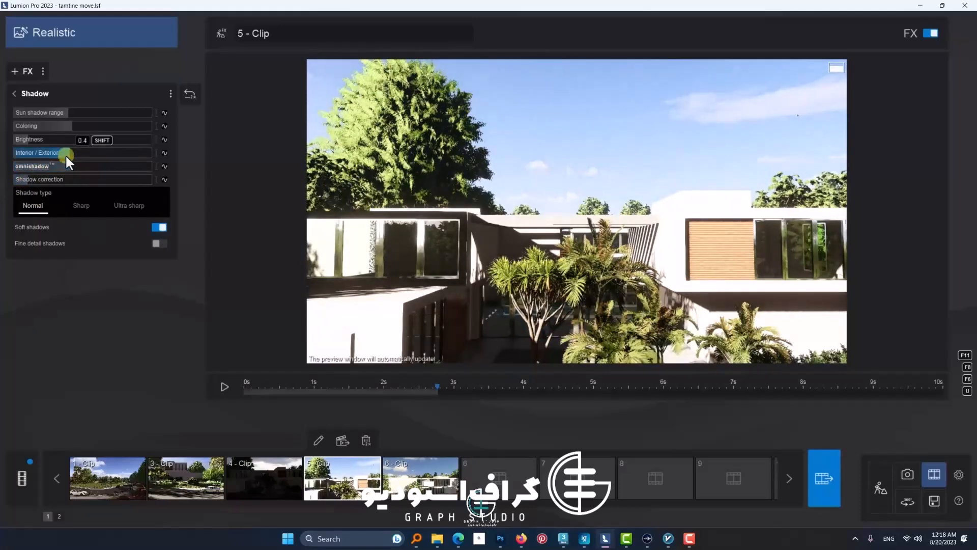
{"action": "left_click", "coordinate": [224, 386]}
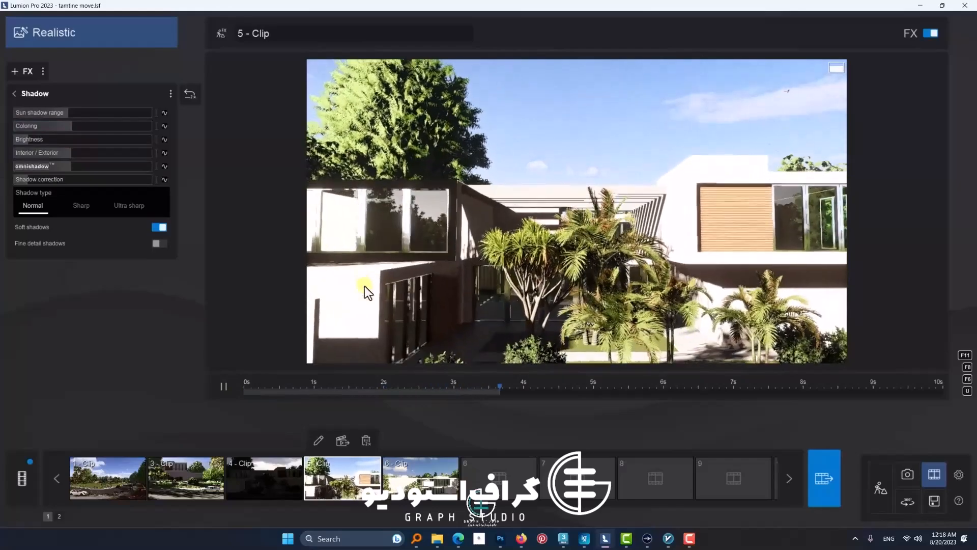
{"action": "left_click", "coordinate": [224, 389]}
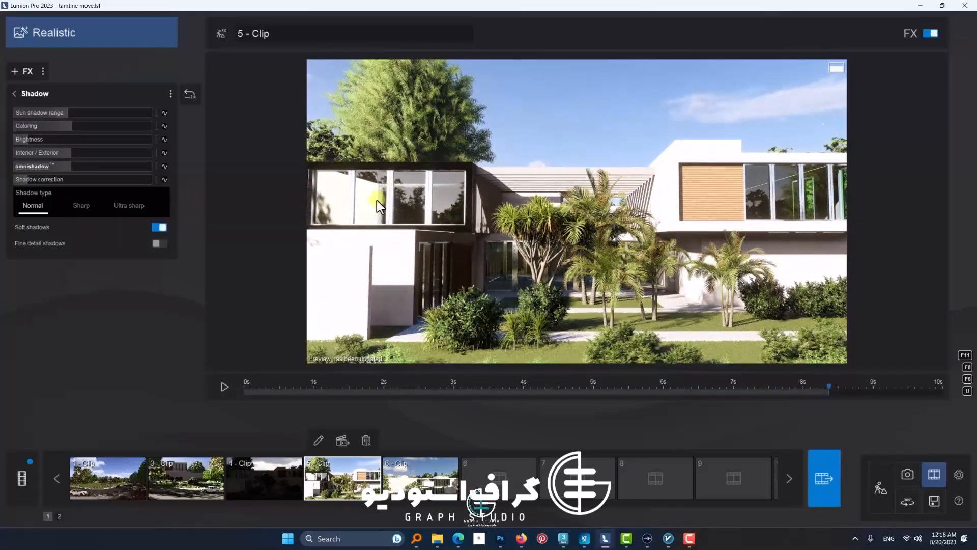
Step: Add the Ray tracing v0.9 effect to "5 - Clip" and raise its number of samples
{"action": "left_click", "coordinate": [15, 94]}
{"action": "left_click", "coordinate": [24, 71]}
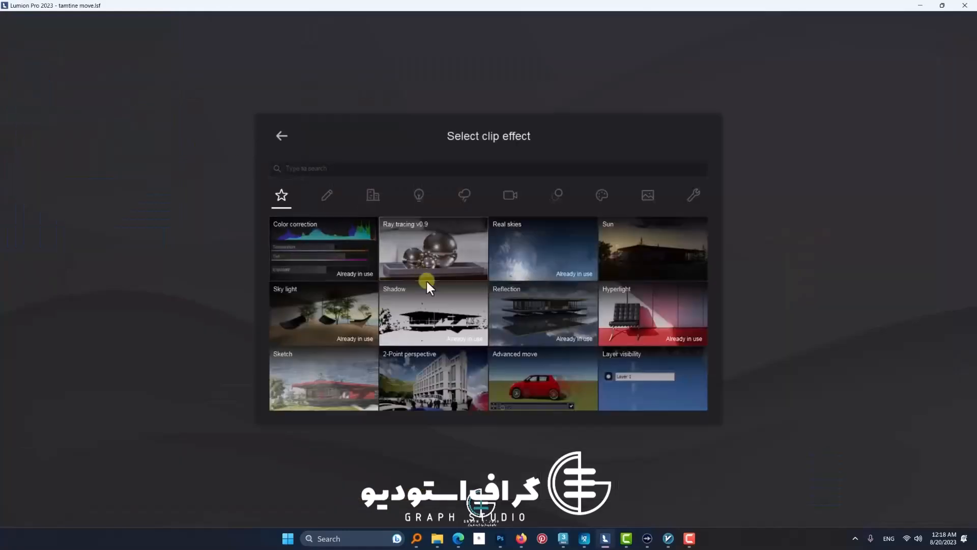
{"action": "left_click", "coordinate": [426, 279]}
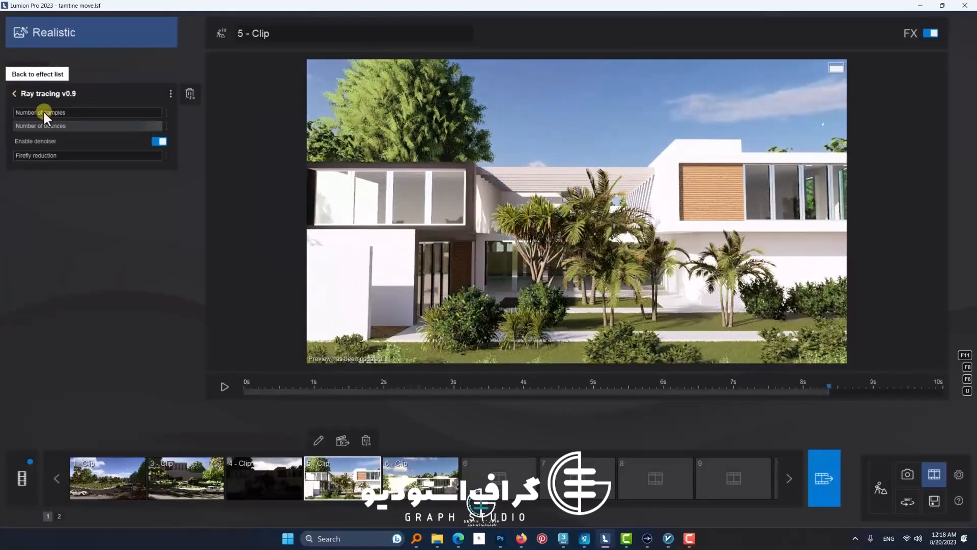
{"action": "left_click_drag", "start_coordinate": [20, 112], "coordinate": [57, 113]}
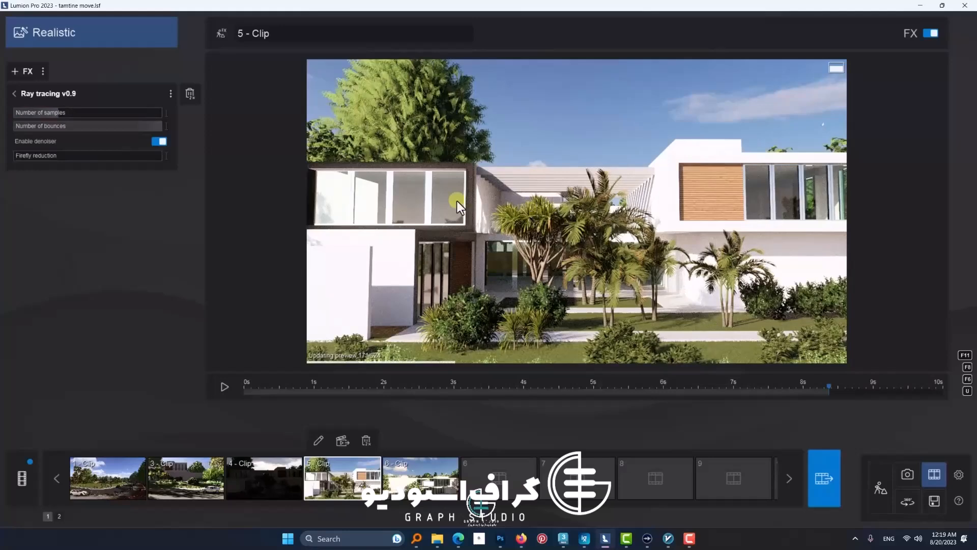
{"action": "left_click", "coordinate": [14, 93]}
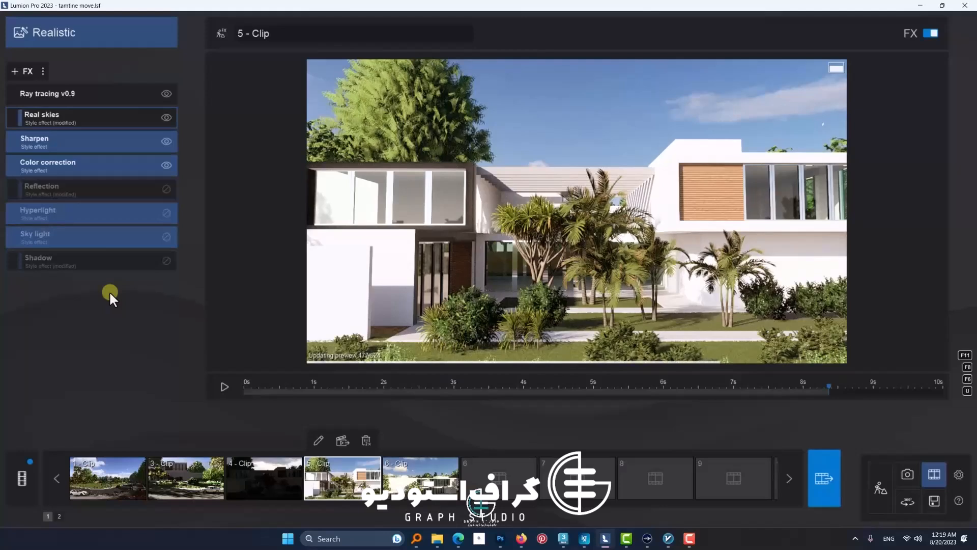
{"action": "mouse_move", "coordinate": [164, 199]}
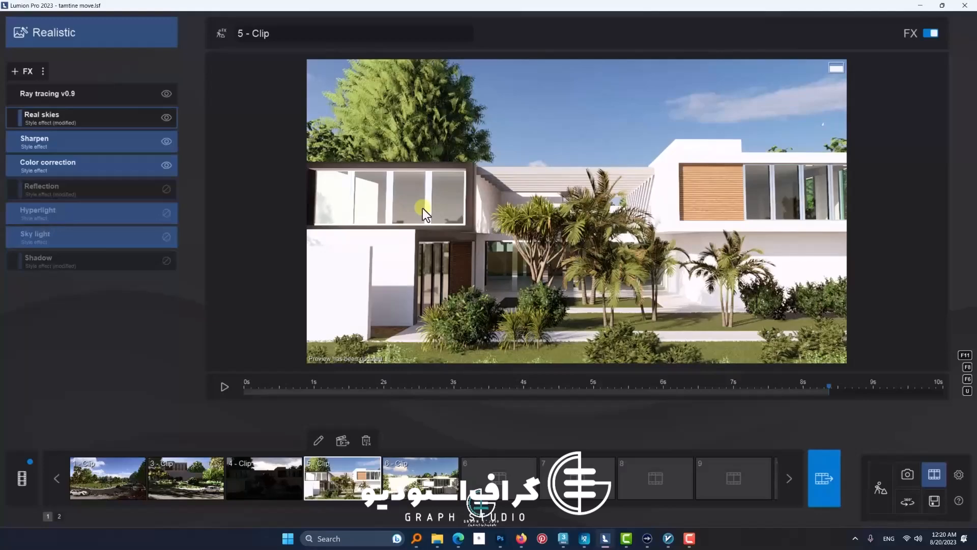
{"action": "left_click", "coordinate": [890, 488]}
{"action": "left_click", "coordinate": [934, 475]}
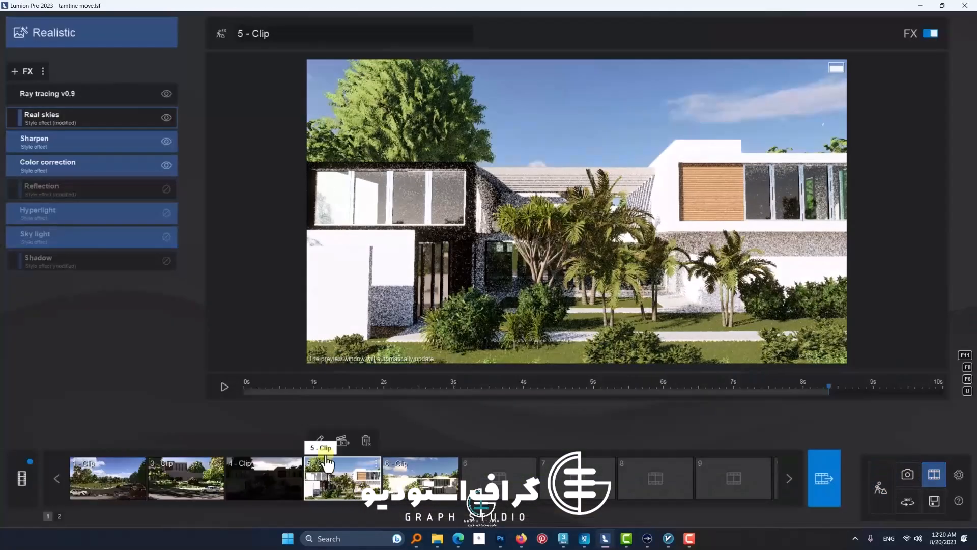
Step: Play the opening of "6 - Clip" and look through the available styles for it
{"action": "left_click", "coordinate": [406, 484]}
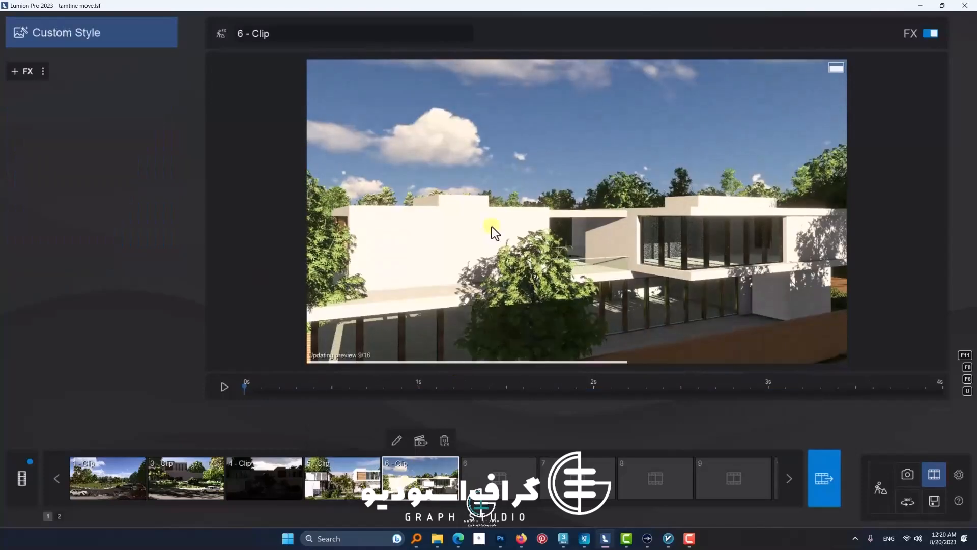
{"action": "left_click", "coordinate": [224, 388]}
{"action": "left_click", "coordinate": [60, 31]}
{"action": "left_click", "coordinate": [292, 181]}
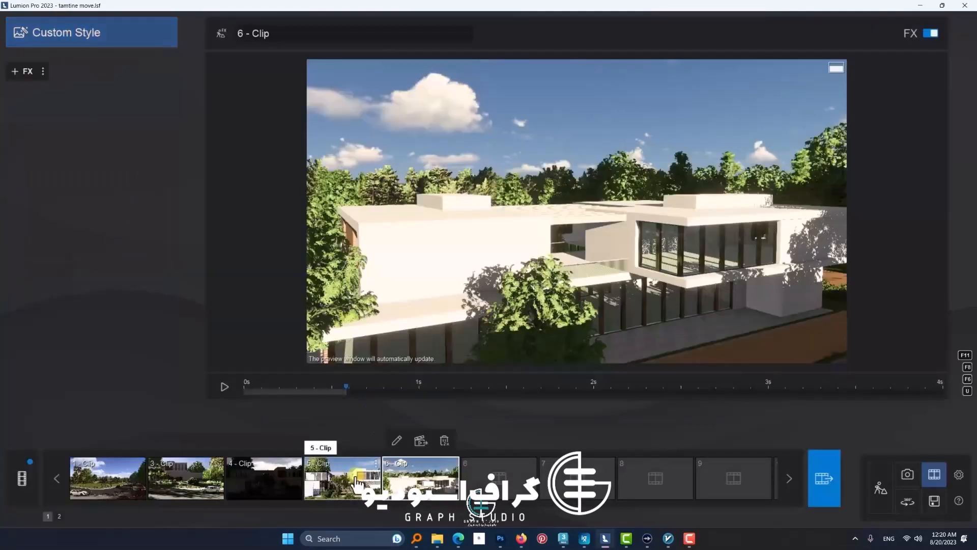
Step: Copy all effects of "5 - Clip" and paste them onto "6 - Clip"
{"action": "left_click", "coordinate": [333, 478]}
{"action": "left_click", "coordinate": [44, 72]}
{"action": "left_click", "coordinate": [56, 72]}
{"action": "left_click", "coordinate": [407, 478]}
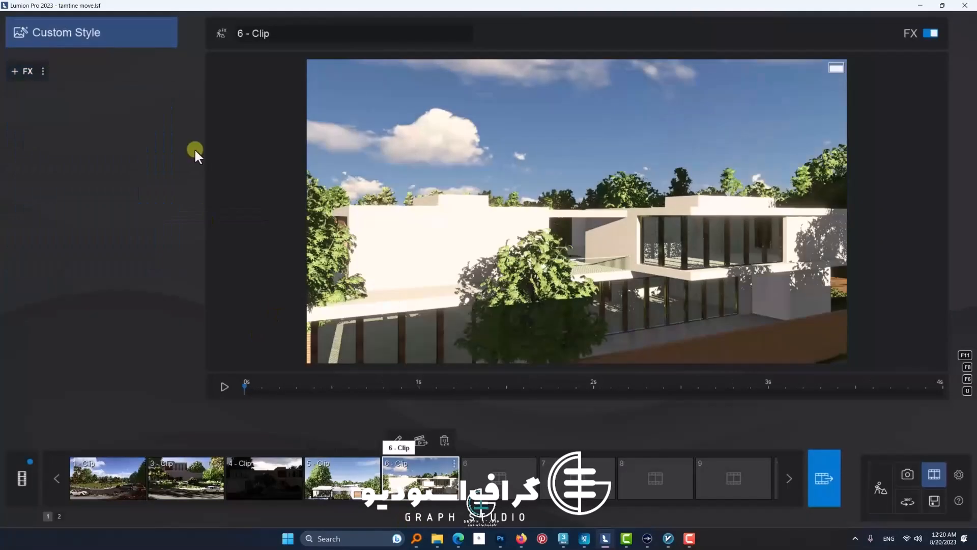
{"action": "left_click", "coordinate": [44, 72]}
{"action": "left_click", "coordinate": [73, 73]}
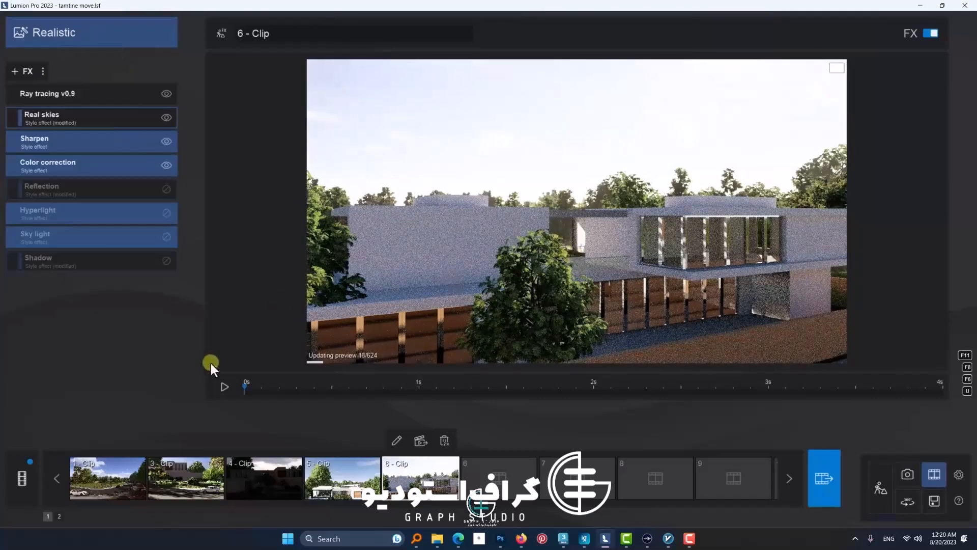
Step: Delete the Ray tracing v0.9 effect from "6 - Clip" and play parts of the clip to check its look
{"action": "left_click", "coordinate": [224, 389]}
{"action": "left_click", "coordinate": [224, 390]}
{"action": "left_click", "coordinate": [190, 94]}
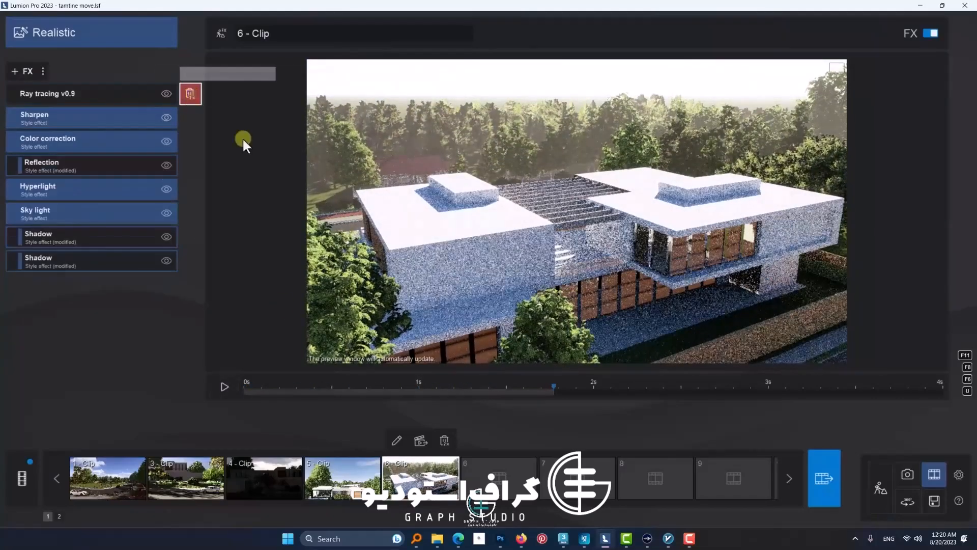
{"action": "left_click", "coordinate": [246, 393]}
{"action": "left_click", "coordinate": [225, 389]}
{"action": "left_click", "coordinate": [225, 389]}
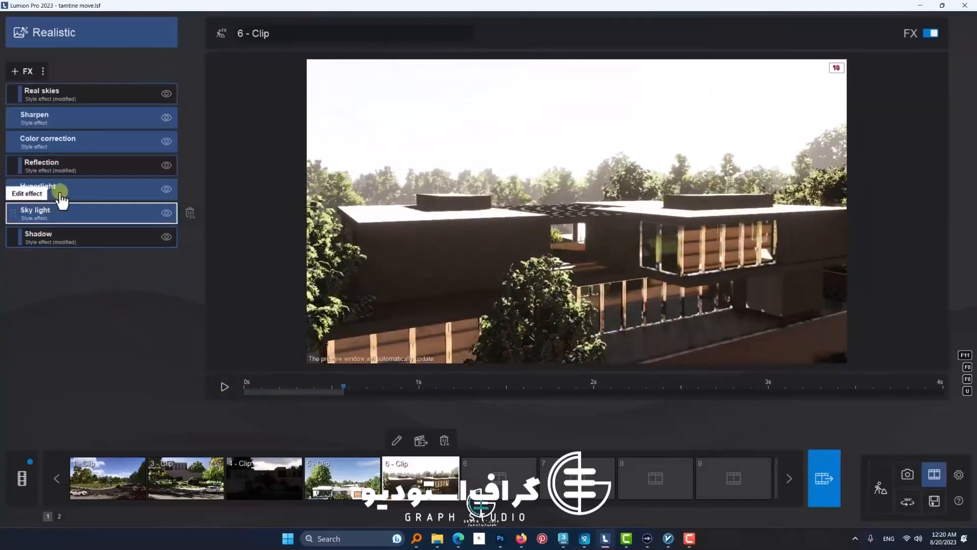
Step: Edit the Reflection effect of "6 - Clip" and remove all of its existing reflection planes
{"action": "left_click", "coordinate": [66, 168]}
{"action": "left_click", "coordinate": [44, 172]}
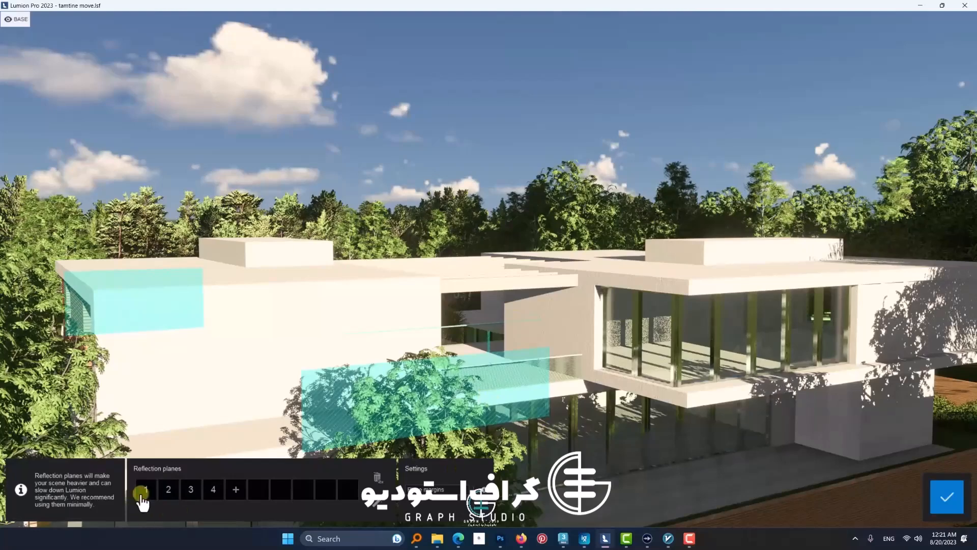
{"action": "key", "text": "s"}
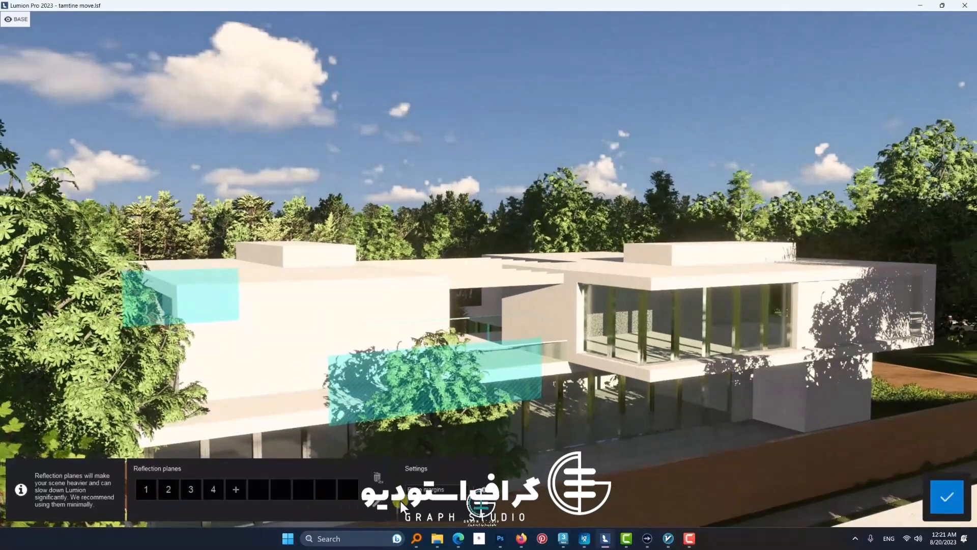
{"action": "double_click", "coordinate": [378, 478]}
Step: Place two new reflection planes on the front and side glazing of the villa's projecting upper-floor room
{"action": "left_click", "coordinate": [146, 489]}
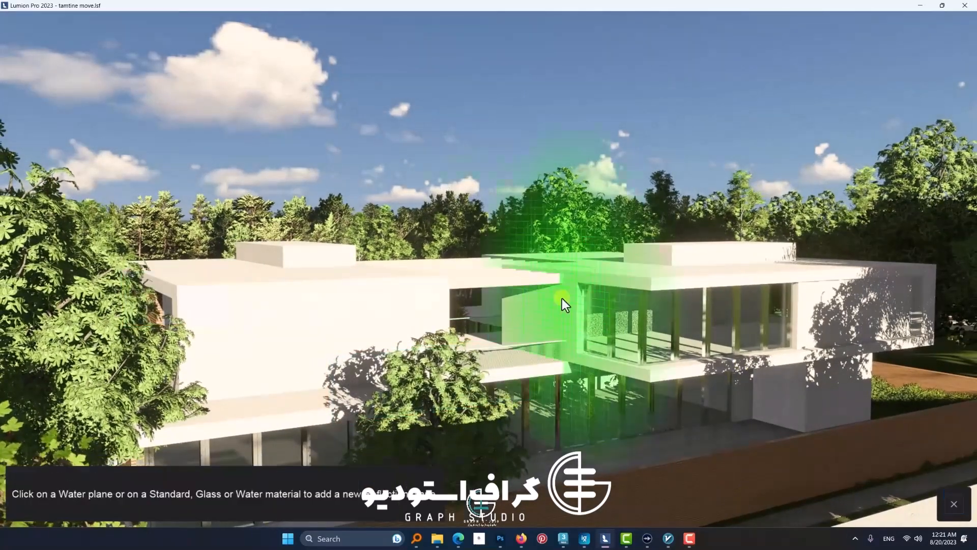
{"action": "left_click", "coordinate": [657, 322]}
{"action": "left_click", "coordinate": [167, 491]}
{"action": "left_click", "coordinate": [625, 325]}
Step: Add reflection planes on the ground-floor glazing of both wings, try one on the terrace railing, and accept the planes
{"action": "left_click", "coordinate": [191, 489]}
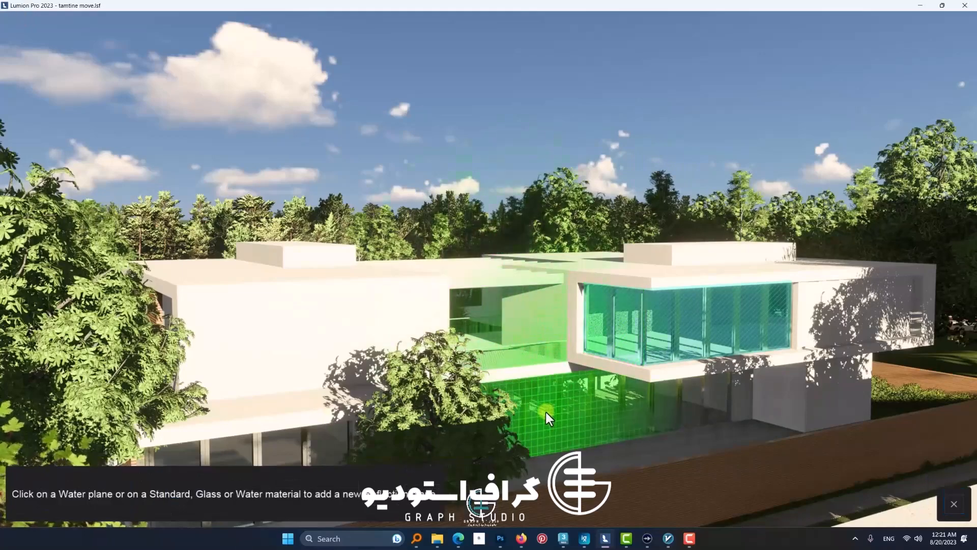
{"action": "left_click", "coordinate": [545, 411]}
{"action": "left_click", "coordinate": [213, 489]}
{"action": "left_click", "coordinate": [235, 448]}
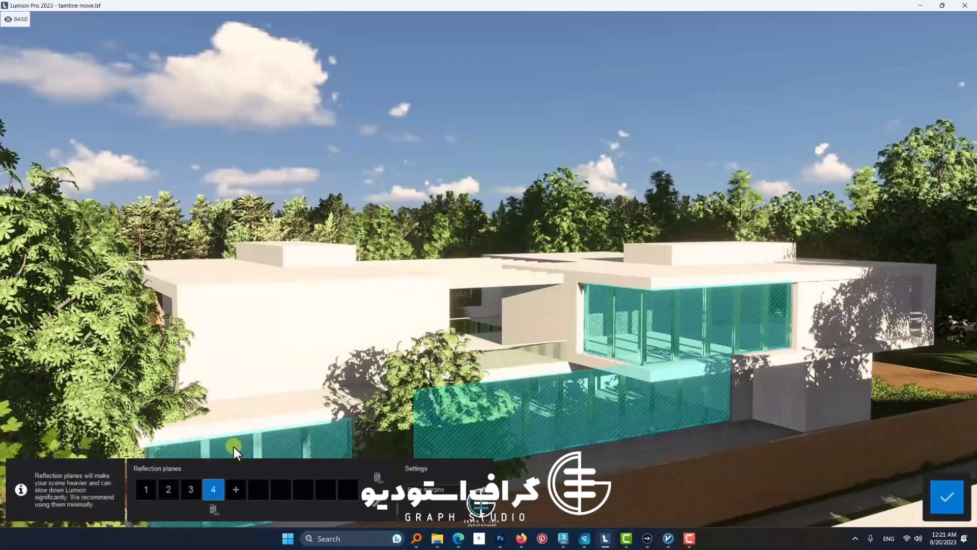
{"action": "left_click", "coordinate": [238, 494]}
{"action": "scroll", "coordinate": [538, 456], "scroll_direction": "down", "scroll_amount": 3}
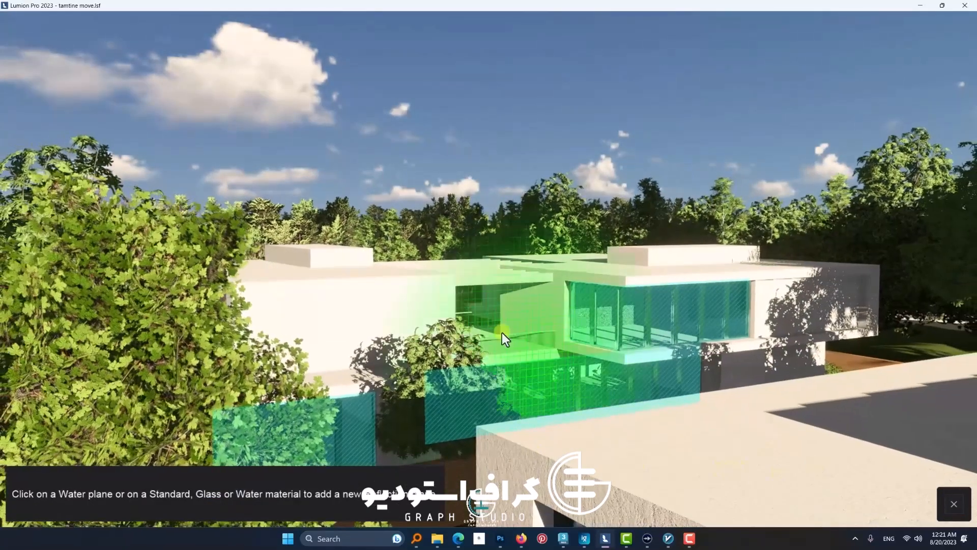
{"action": "left_click", "coordinate": [502, 333]}
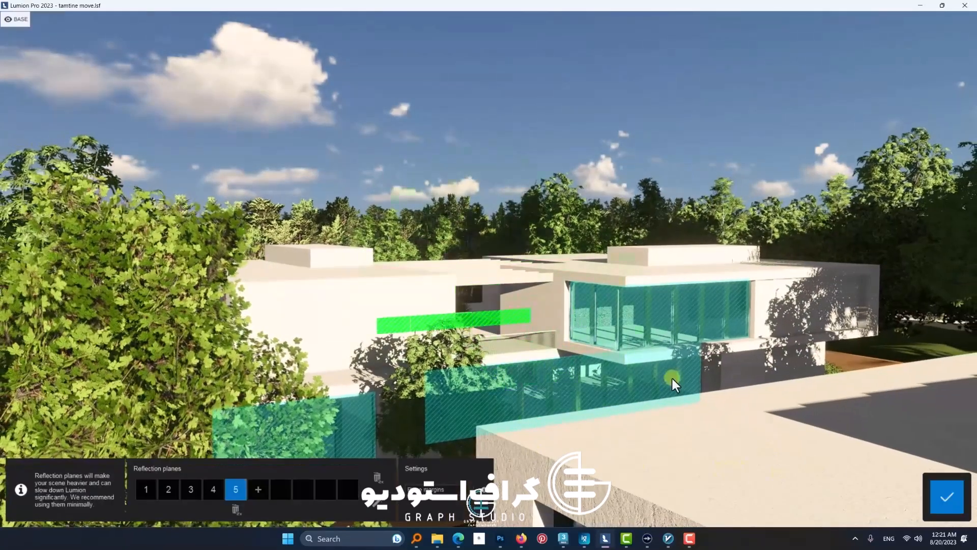
{"action": "left_click", "coordinate": [942, 493]}
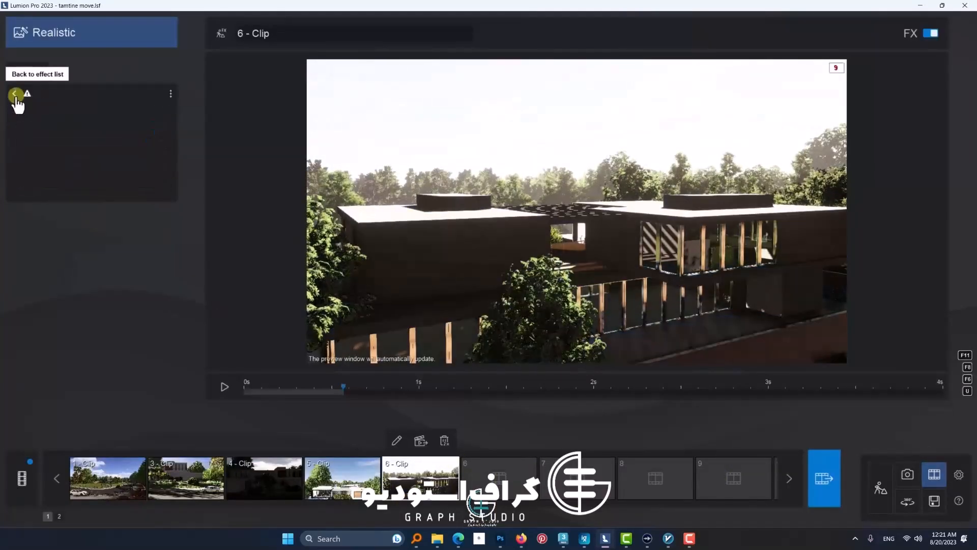
{"action": "left_click", "coordinate": [15, 95]}
Step: Turn soft shadows off and fine detail shadows on in the Shadow effect, and play "6 - Clip" to check the lighting
{"action": "left_click", "coordinate": [61, 239]}
{"action": "left_click", "coordinate": [154, 229]}
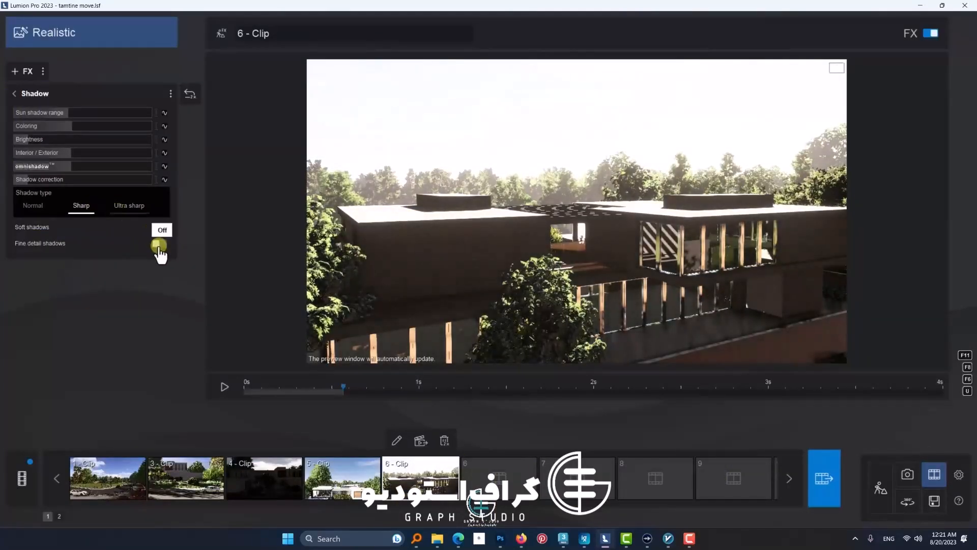
{"action": "left_click", "coordinate": [159, 245]}
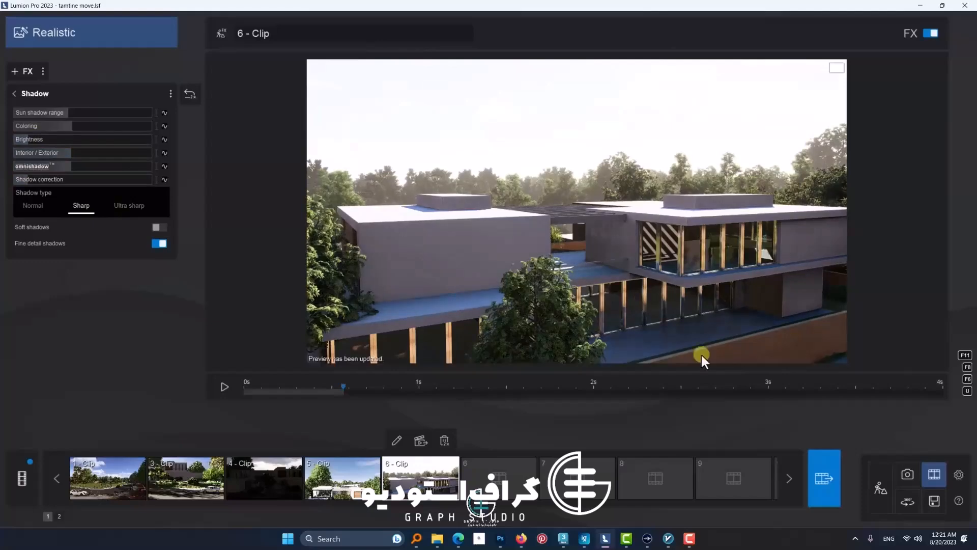
{"action": "left_click", "coordinate": [224, 387]}
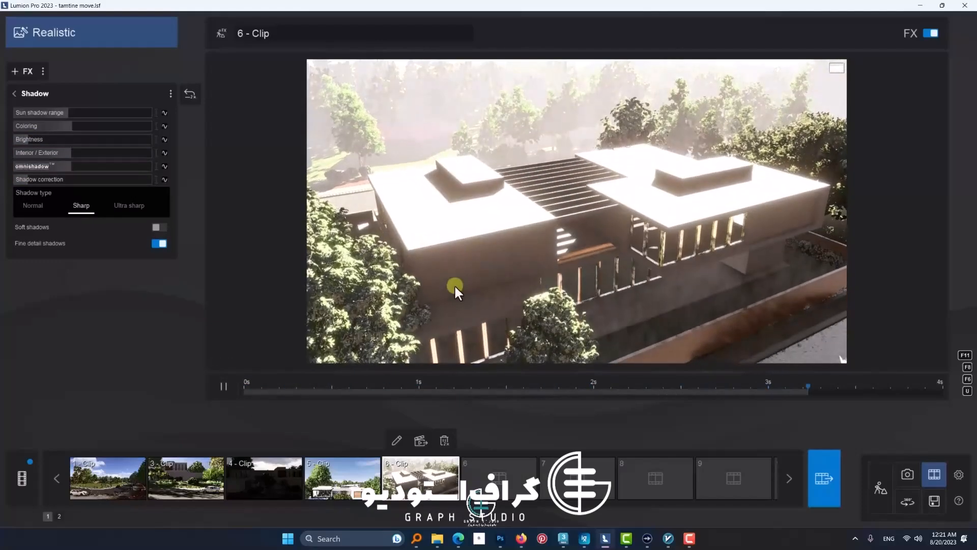
{"action": "left_click", "coordinate": [224, 388]}
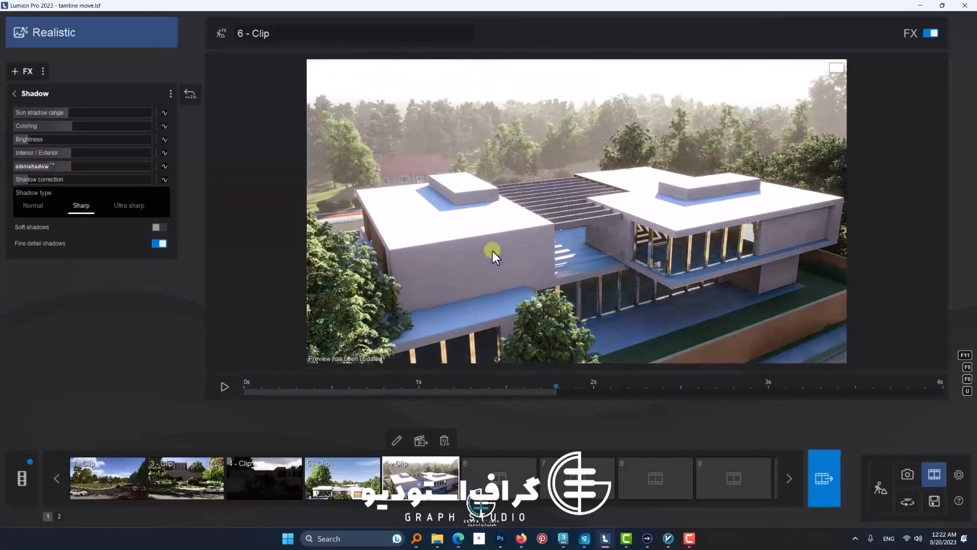
Step: Change the style of "6 - Clip" to Overcast
{"action": "left_click", "coordinate": [14, 93]}
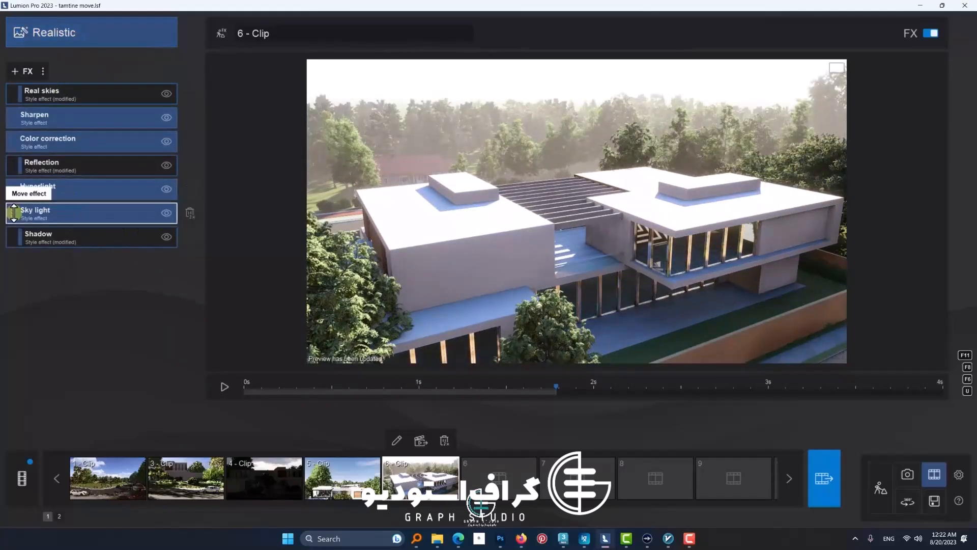
{"action": "left_click", "coordinate": [41, 35]}
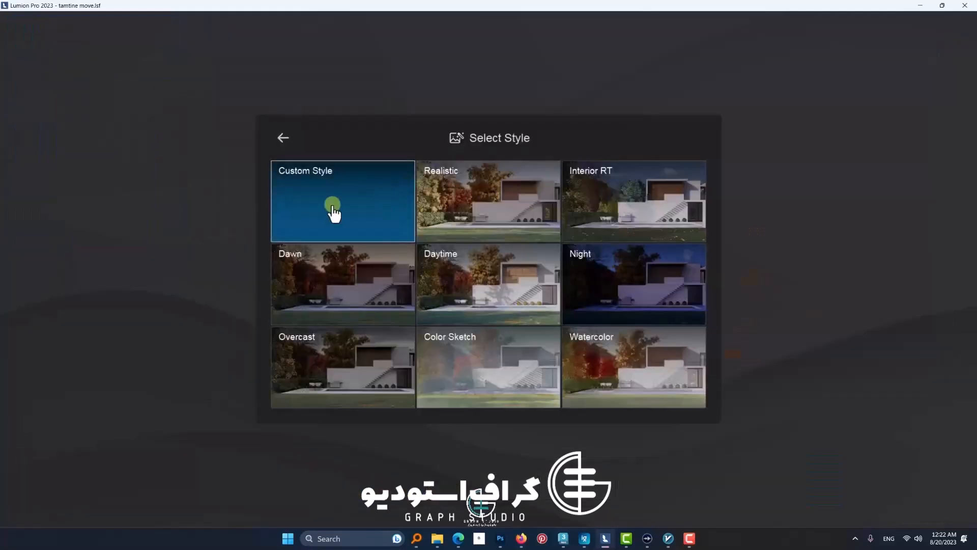
{"action": "left_click", "coordinate": [384, 393]}
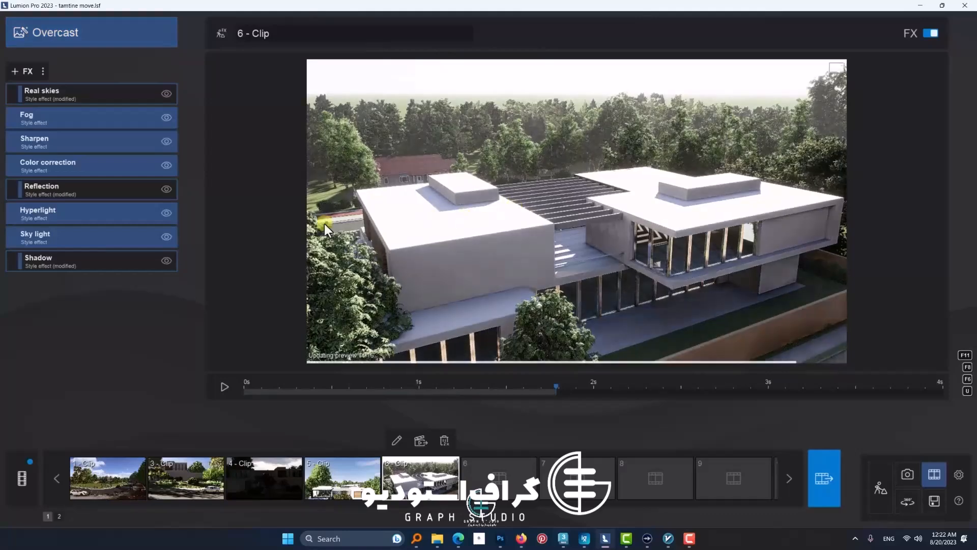
Step: Replace the Real skies image of "6 - Clip" with a grey cloudy sky, adjust its heading, and check the clip's first frame
{"action": "left_click", "coordinate": [63, 102]}
{"action": "left_click", "coordinate": [44, 121]}
{"action": "left_click", "coordinate": [488, 144]}
{"action": "left_click", "coordinate": [373, 243]}
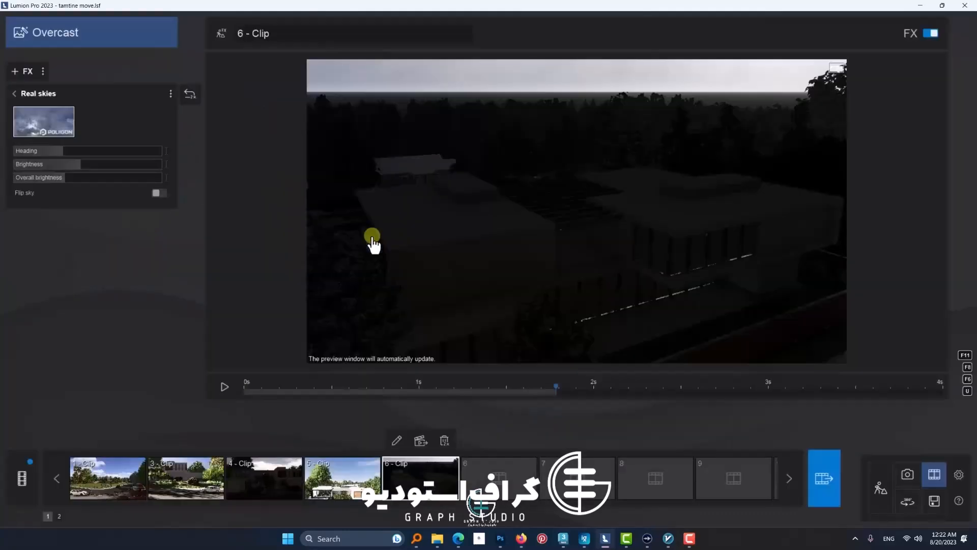
{"action": "left_click", "coordinate": [50, 151]}
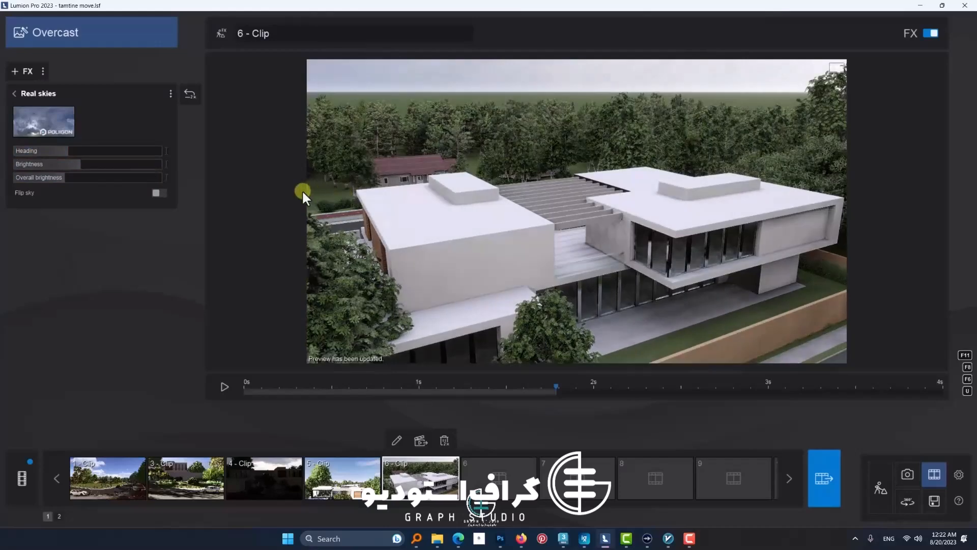
{"action": "mouse_move", "coordinate": [55, 151]}
{"action": "left_mouse_down"}
{"action": "mouse_move", "coordinate": [102, 152]}
{"action": "mouse_move", "coordinate": [2, 155]}
{"action": "mouse_move", "coordinate": [57, 158]}
{"action": "left_mouse_up"}
{"action": "left_click", "coordinate": [245, 390]}
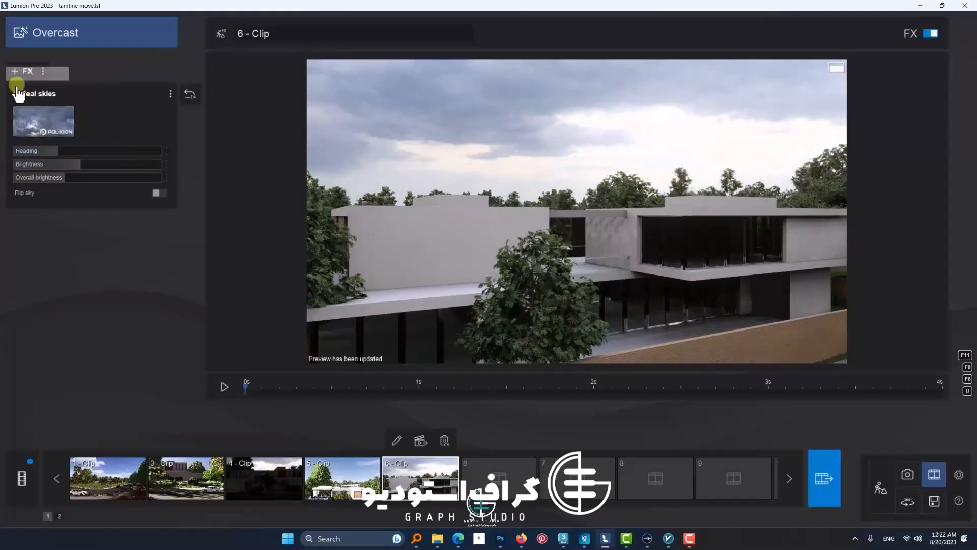
Step: Add the Precipitation effect to "6 - Clip" with Rain / Snow at 0.2, and play the clip to preview it
{"action": "left_click", "coordinate": [18, 91]}
{"action": "left_click", "coordinate": [23, 73]}
{"action": "left_click", "coordinate": [458, 198]}
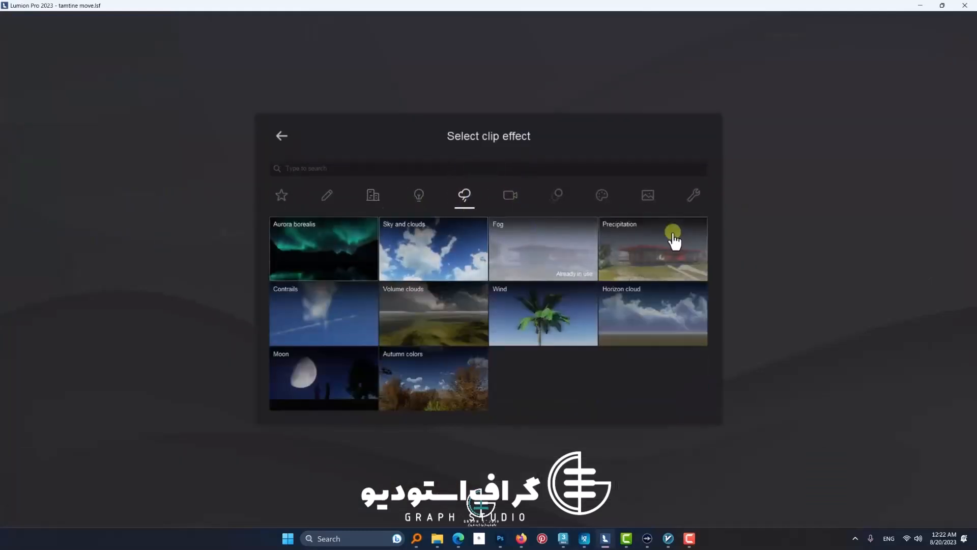
{"action": "left_click", "coordinate": [672, 240]}
{"action": "left_click_drag", "start_coordinate": [33, 113], "coordinate": [16, 117]}
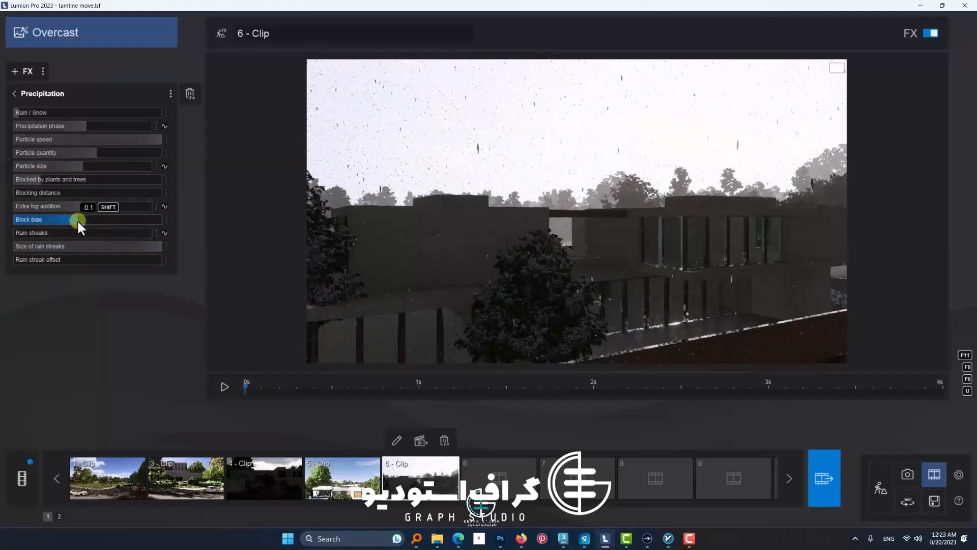
{"action": "left_click", "coordinate": [31, 113]}
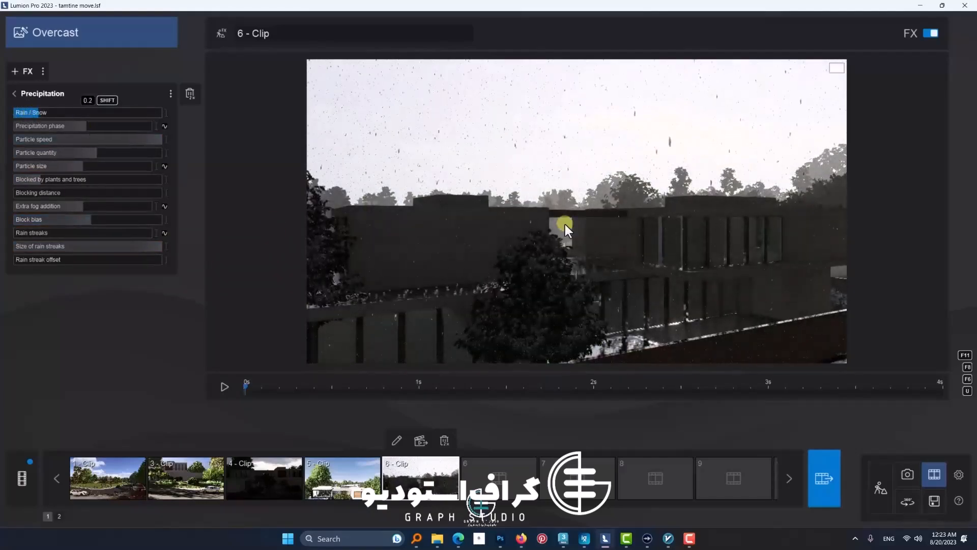
{"action": "left_click", "coordinate": [224, 387]}
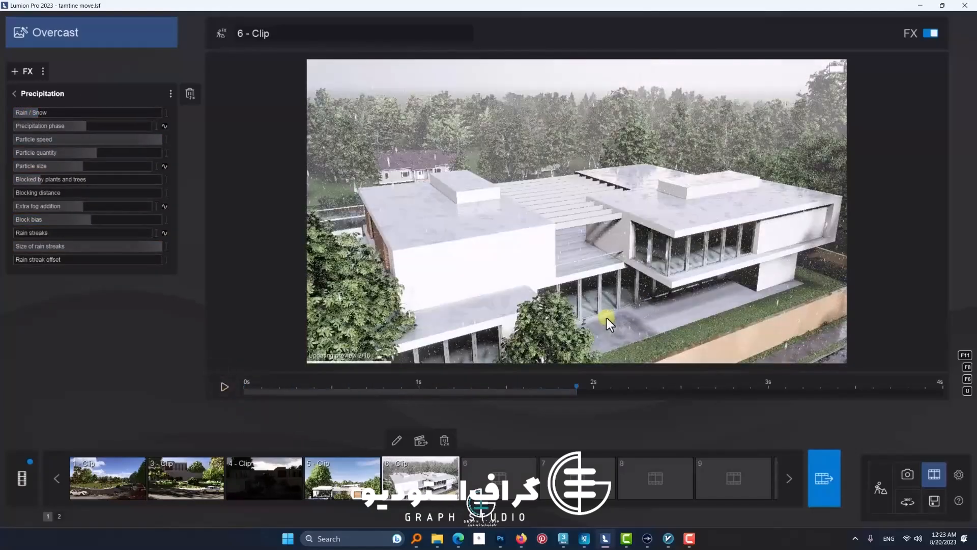
Step: Fine-tune the precipitation: raise Rain / Snow slightly, reduce particle quantity and size, set Blocked by plants and trees to 0.1 and Extra fog addition to 0.7
{"action": "mouse_move", "coordinate": [45, 127]}
{"action": "left_mouse_down"}
{"action": "mouse_move", "coordinate": [91, 124]}
{"action": "mouse_move", "coordinate": [68, 127]}
{"action": "mouse_move", "coordinate": [85, 131]}
{"action": "mouse_move", "coordinate": [48, 114]}
{"action": "left_mouse_up"}
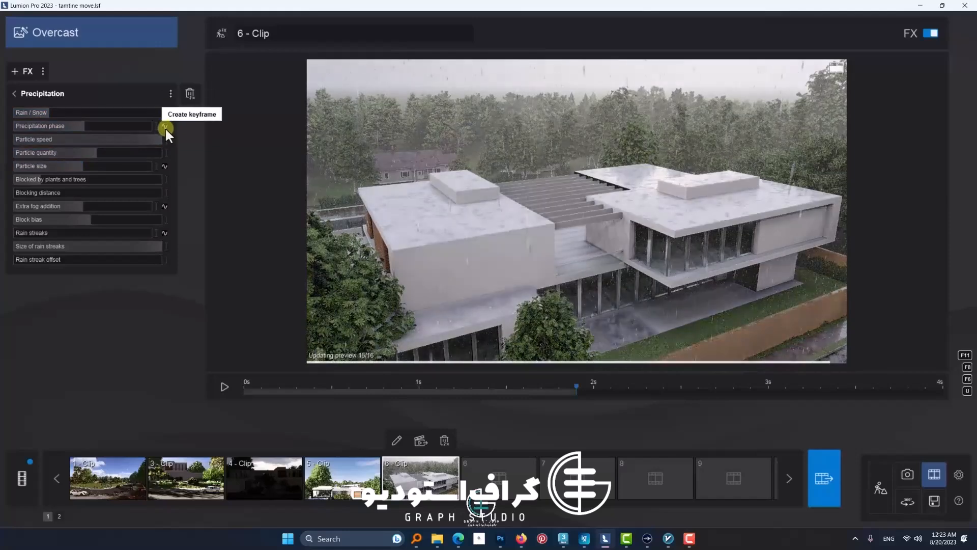
{"action": "left_click", "coordinate": [164, 125]}
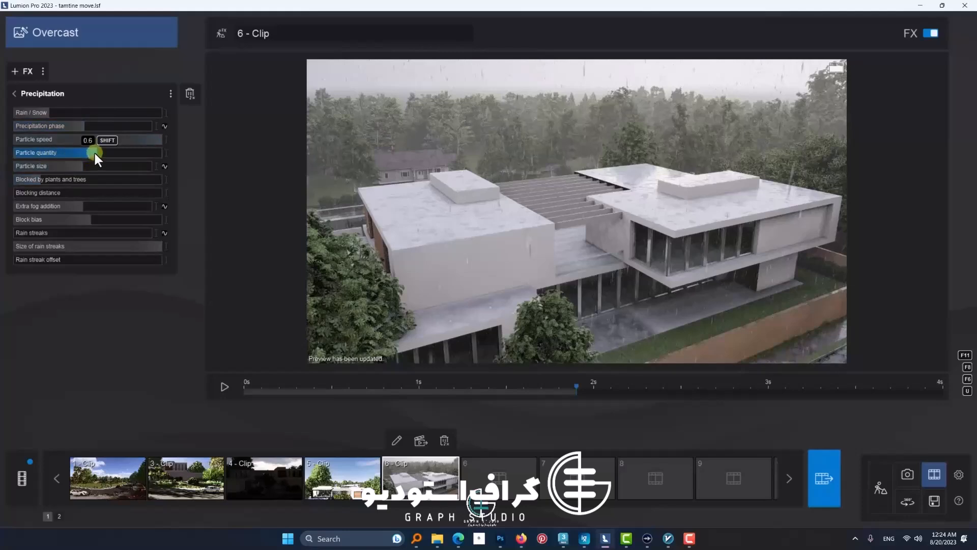
{"action": "left_click_drag", "start_coordinate": [95, 153], "coordinate": [94, 154]}
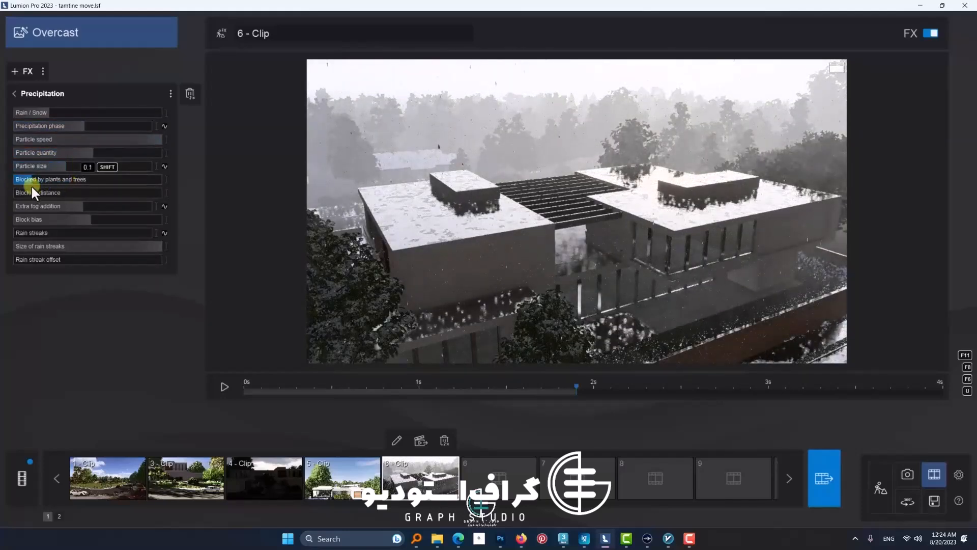
{"action": "left_click_drag", "start_coordinate": [79, 206], "coordinate": [112, 206]}
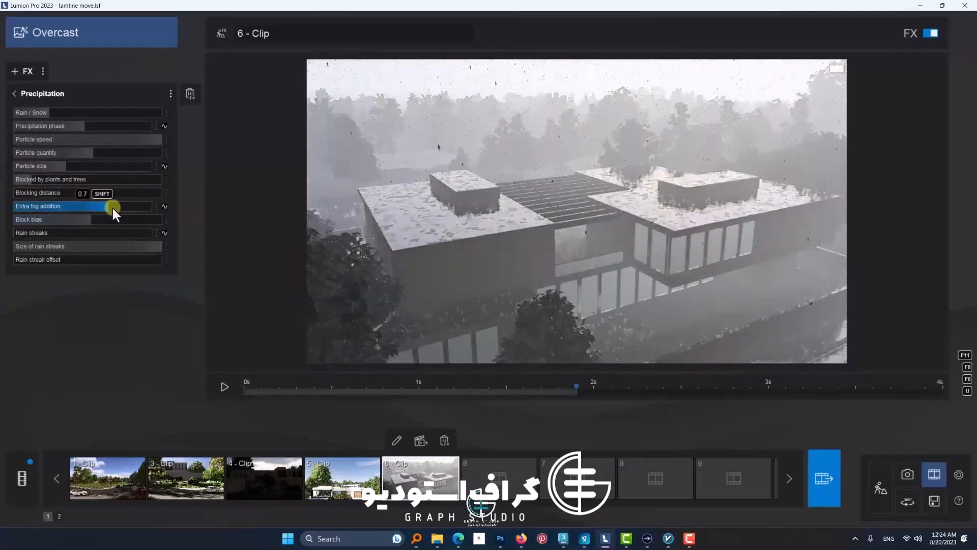
{"action": "left_click", "coordinate": [248, 389]}
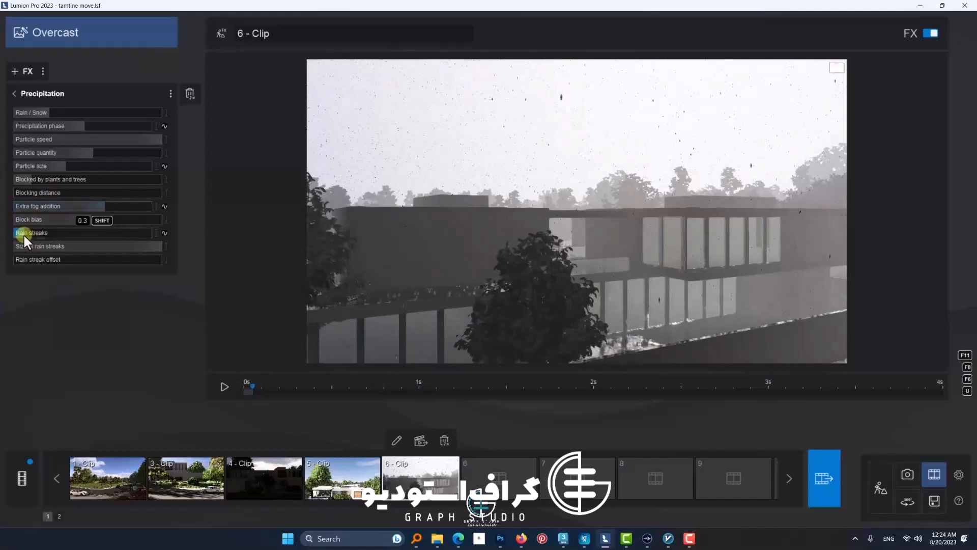
Step: Turn off fine detail shadows in the Shadow effect of "6 - Clip"
{"action": "left_click", "coordinate": [14, 96]}
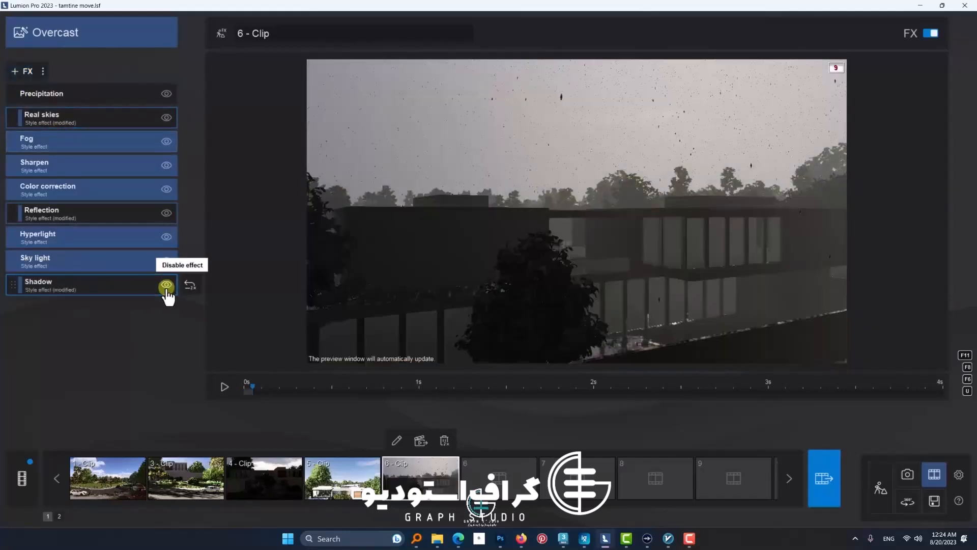
{"action": "left_click", "coordinate": [147, 285]}
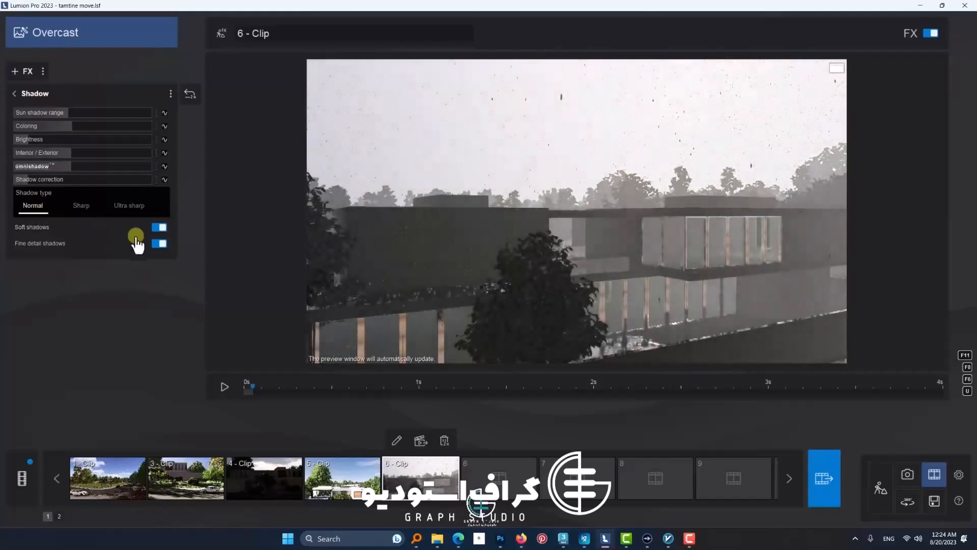
{"action": "left_click", "coordinate": [158, 244]}
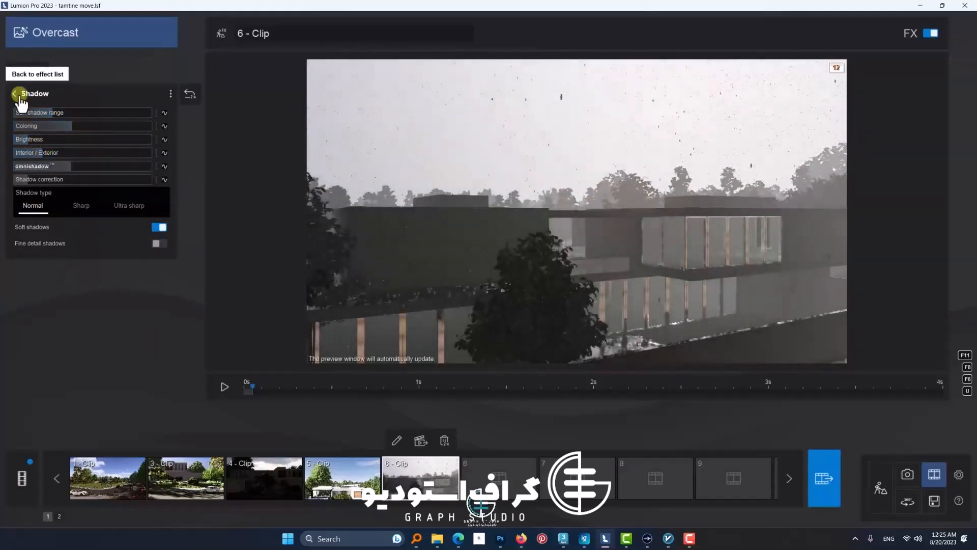
{"action": "left_click", "coordinate": [18, 93]}
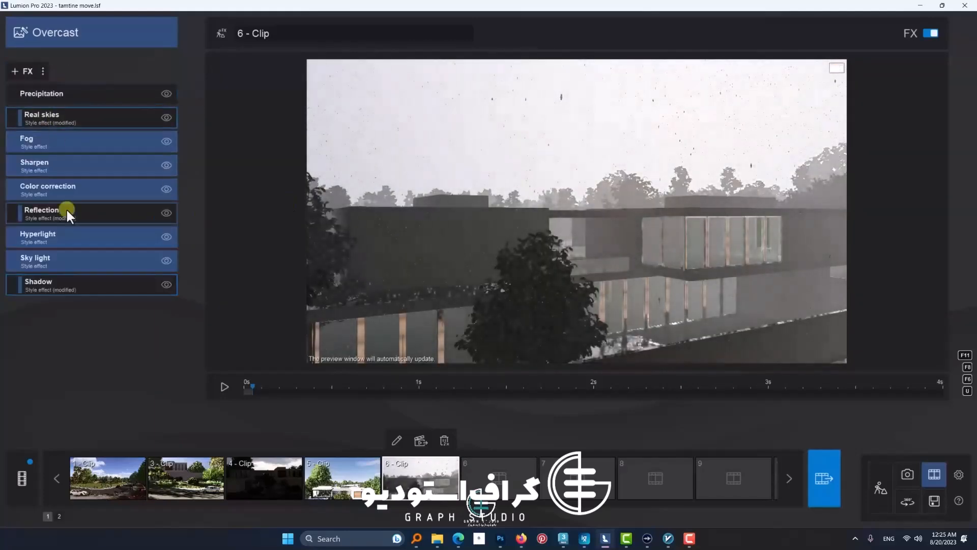
Step: Look through the animation effects available for "6 - Clip" without adding one, and play the clip to review its precipitation
{"action": "left_click", "coordinate": [25, 67]}
{"action": "left_click", "coordinate": [556, 195]}
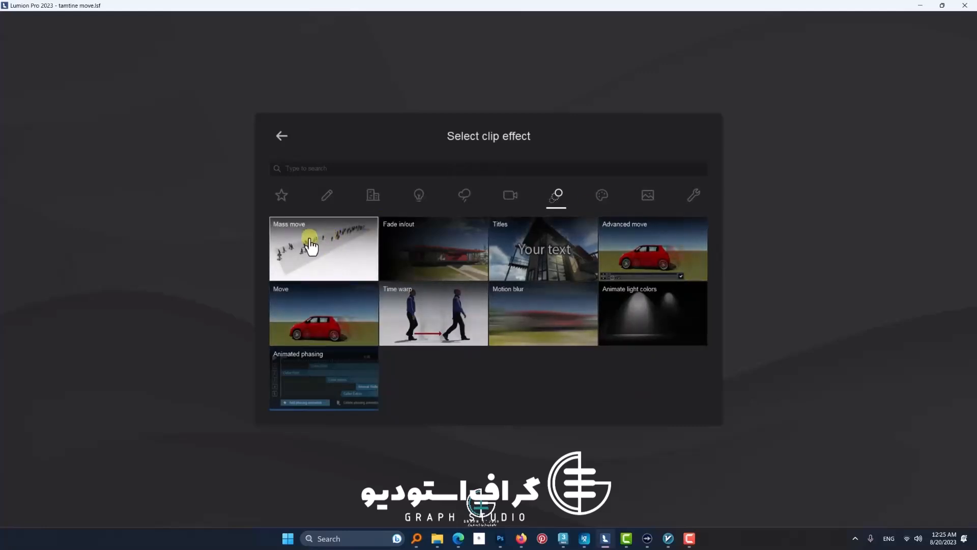
{"action": "left_click", "coordinate": [282, 136]}
{"action": "left_click", "coordinate": [219, 388]}
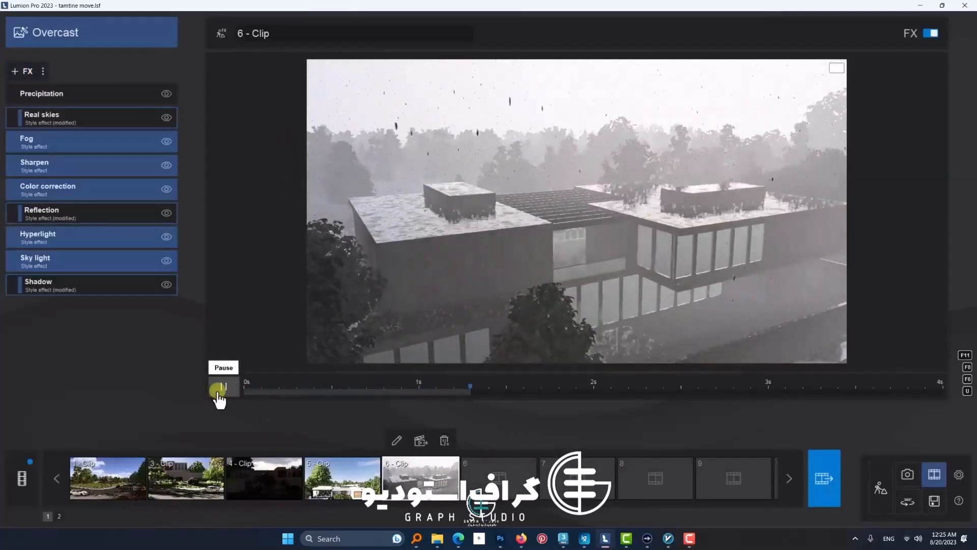
{"action": "left_click", "coordinate": [218, 387]}
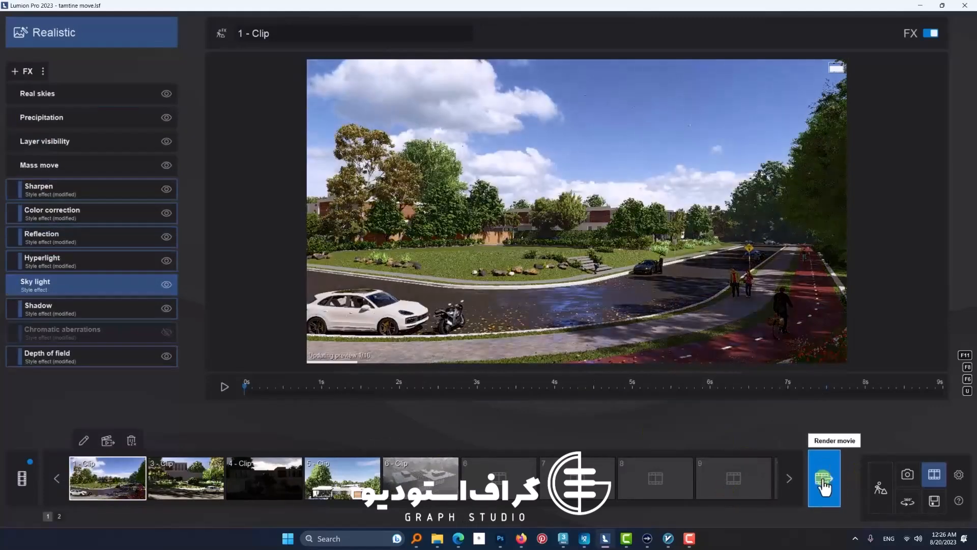
Step: Start rendering the entire movie as a Full HD 1920x1080 MP4 at four-star output quality
{"action": "left_click", "coordinate": [824, 476]}
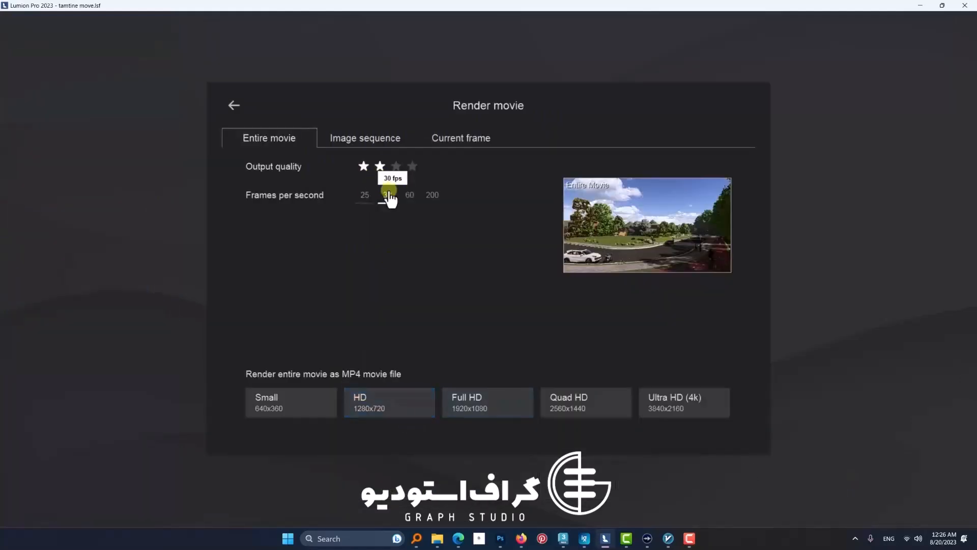
{"action": "left_click", "coordinate": [495, 414]}
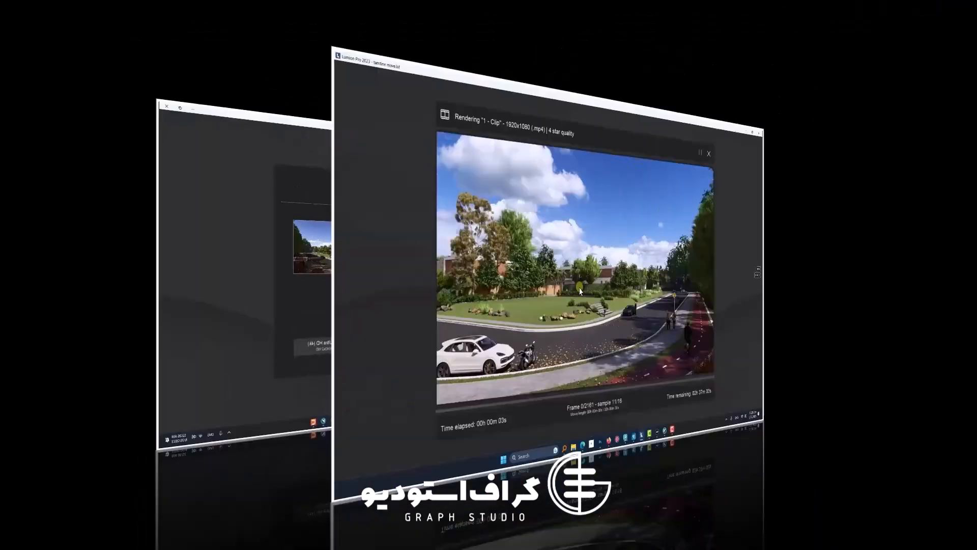